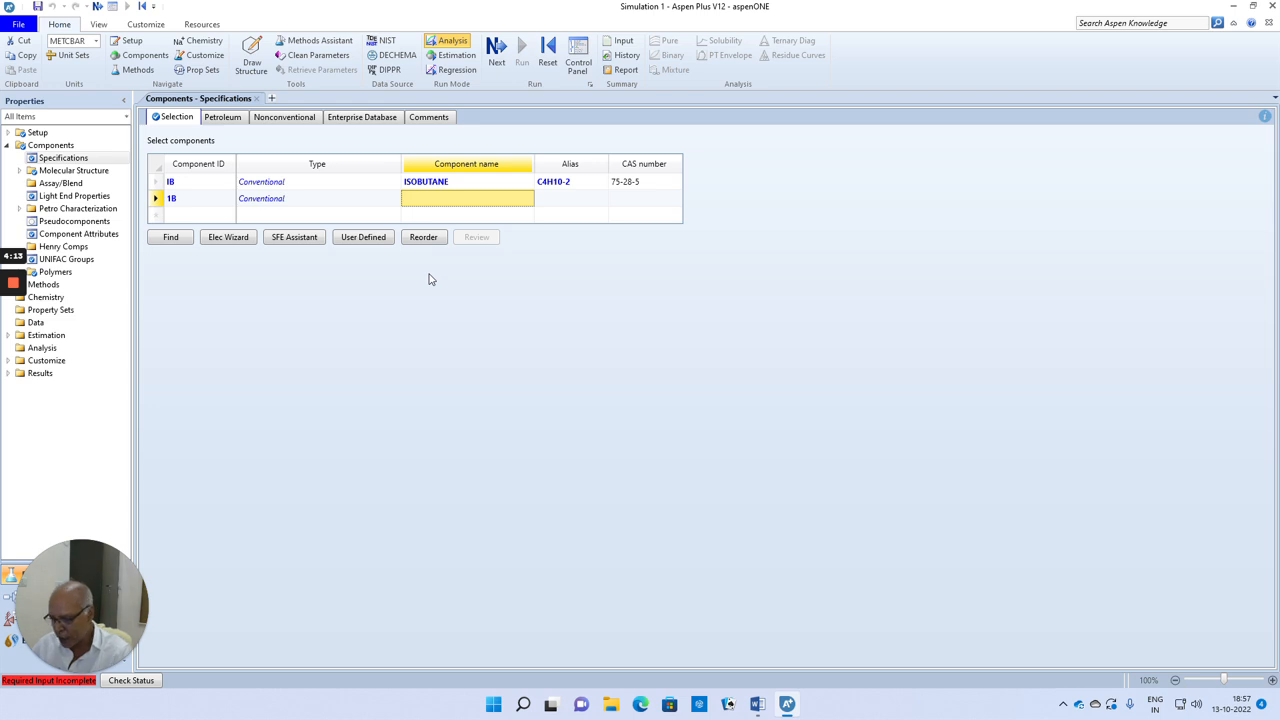
Step: Set the component name of the second component, ID 1B, to 1-BUTENE
text(1-BUTENE)
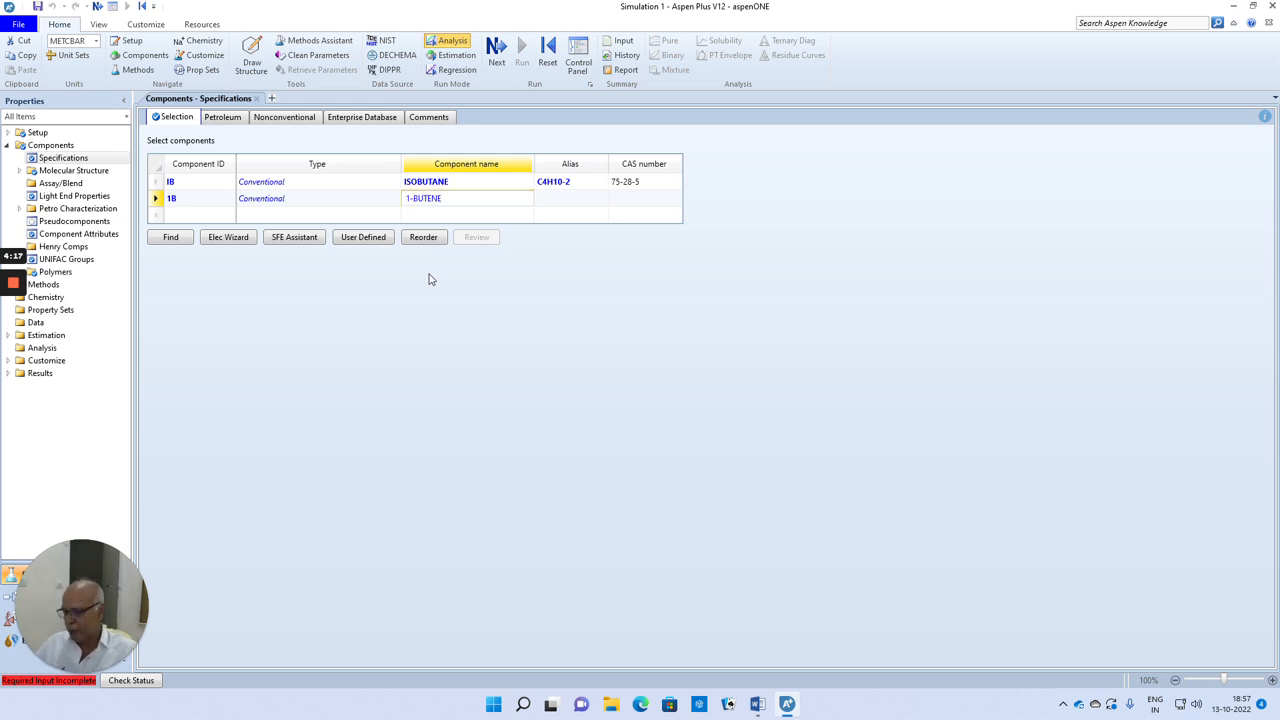
key(Return)
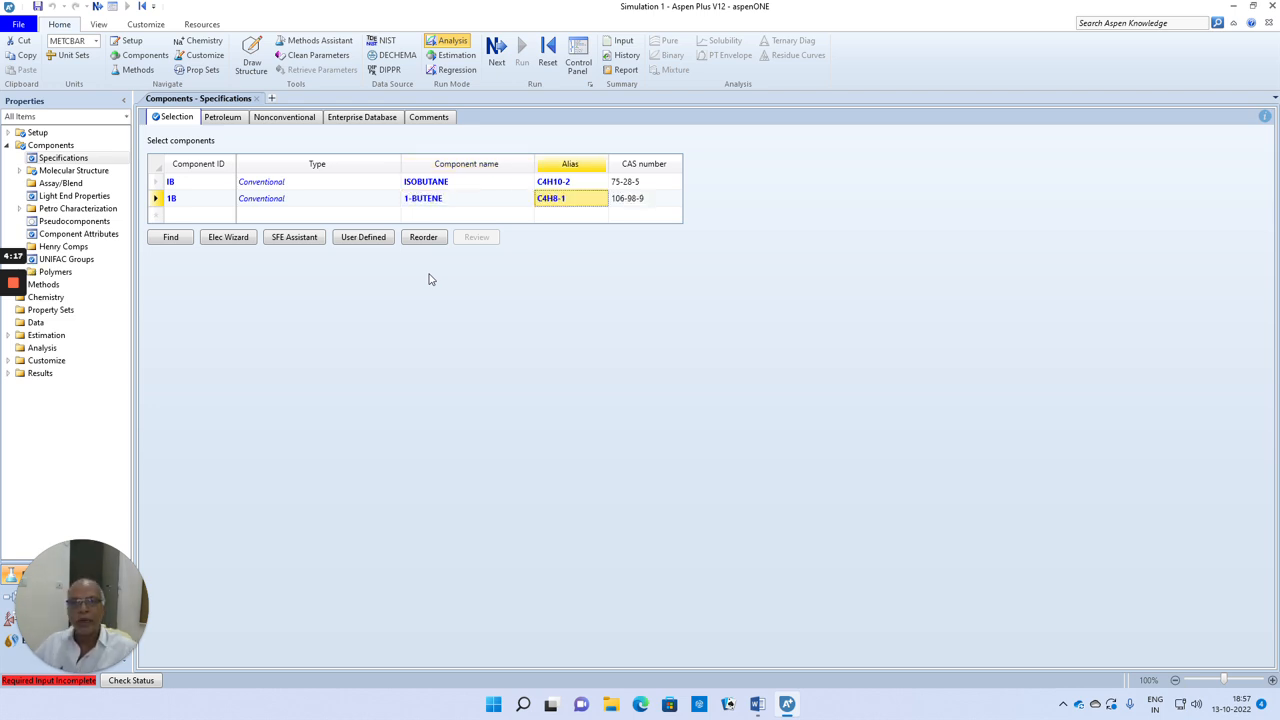
click(649, 329)
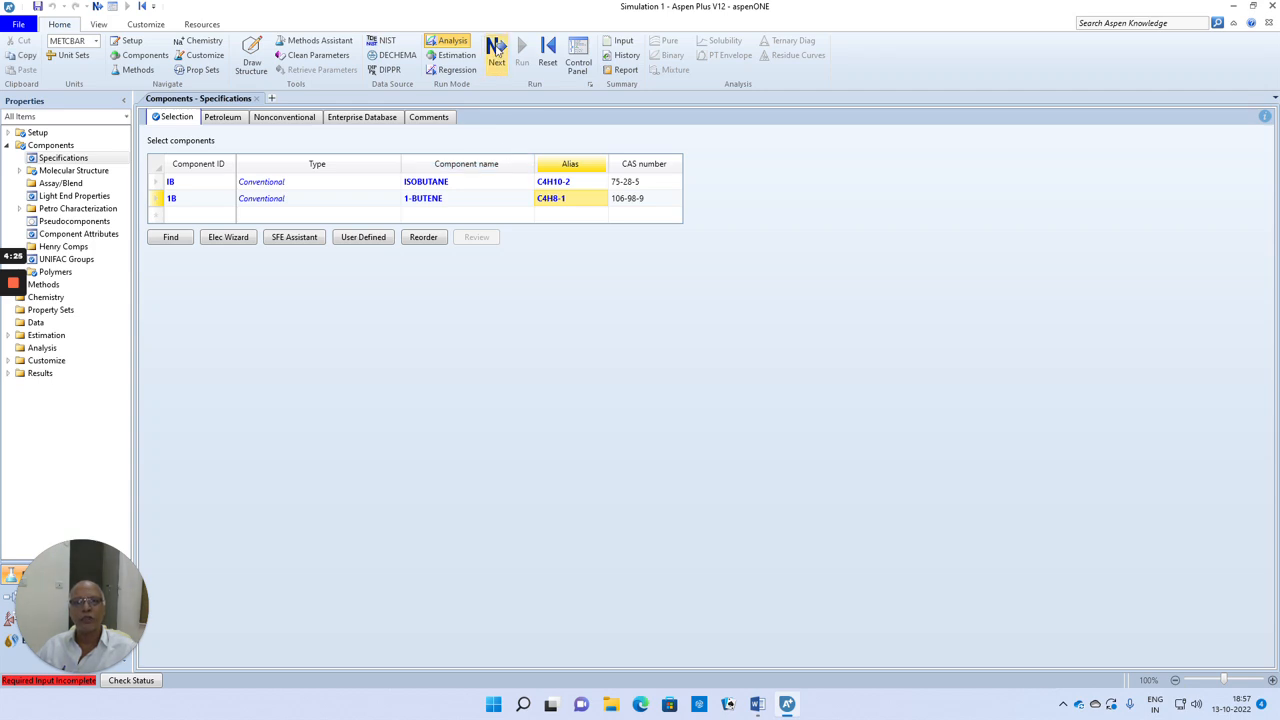
Step: Proceed to the property method specifications and set the global method to IDEAL
click(496, 48)
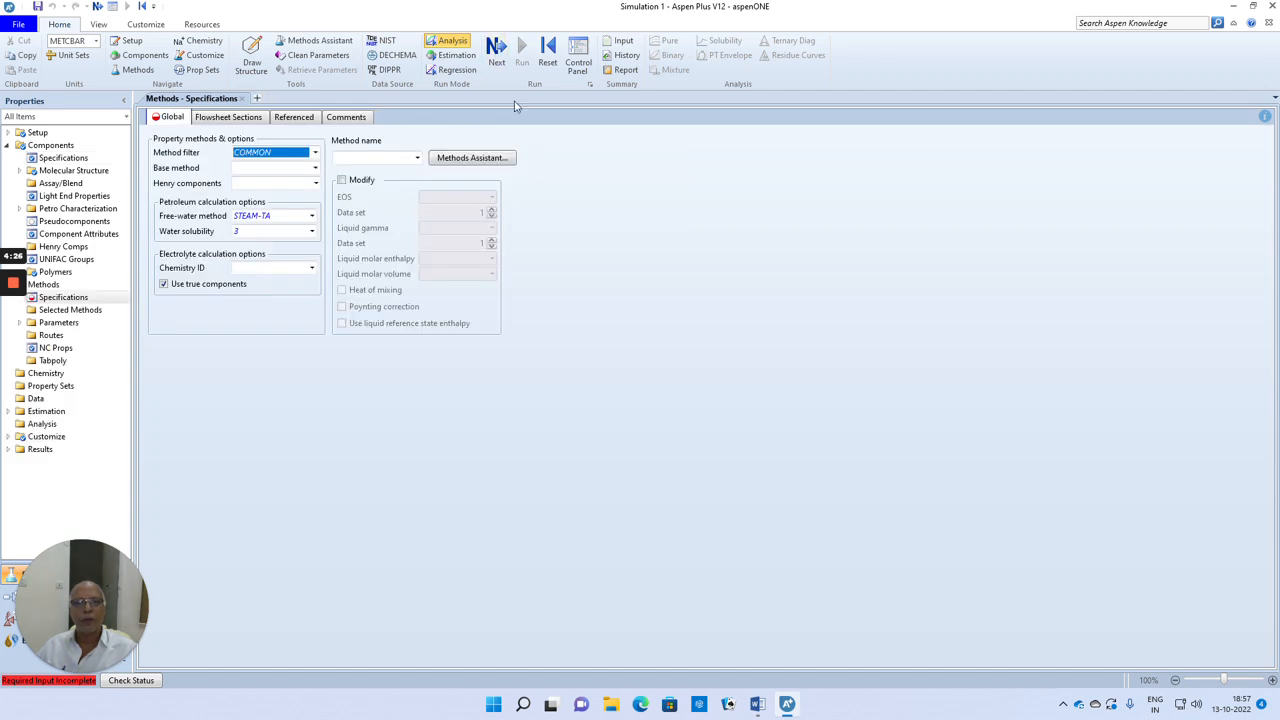
click(417, 161)
drag(416, 185, 415, 238)
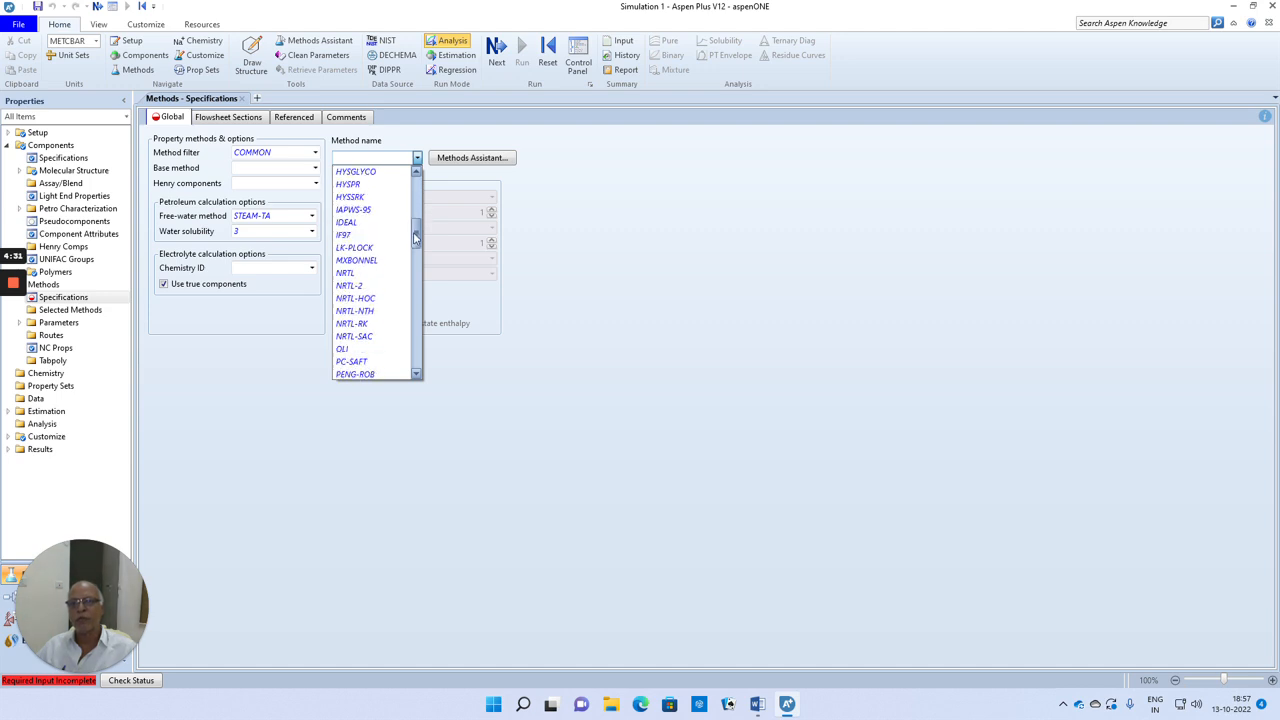
click(362, 223)
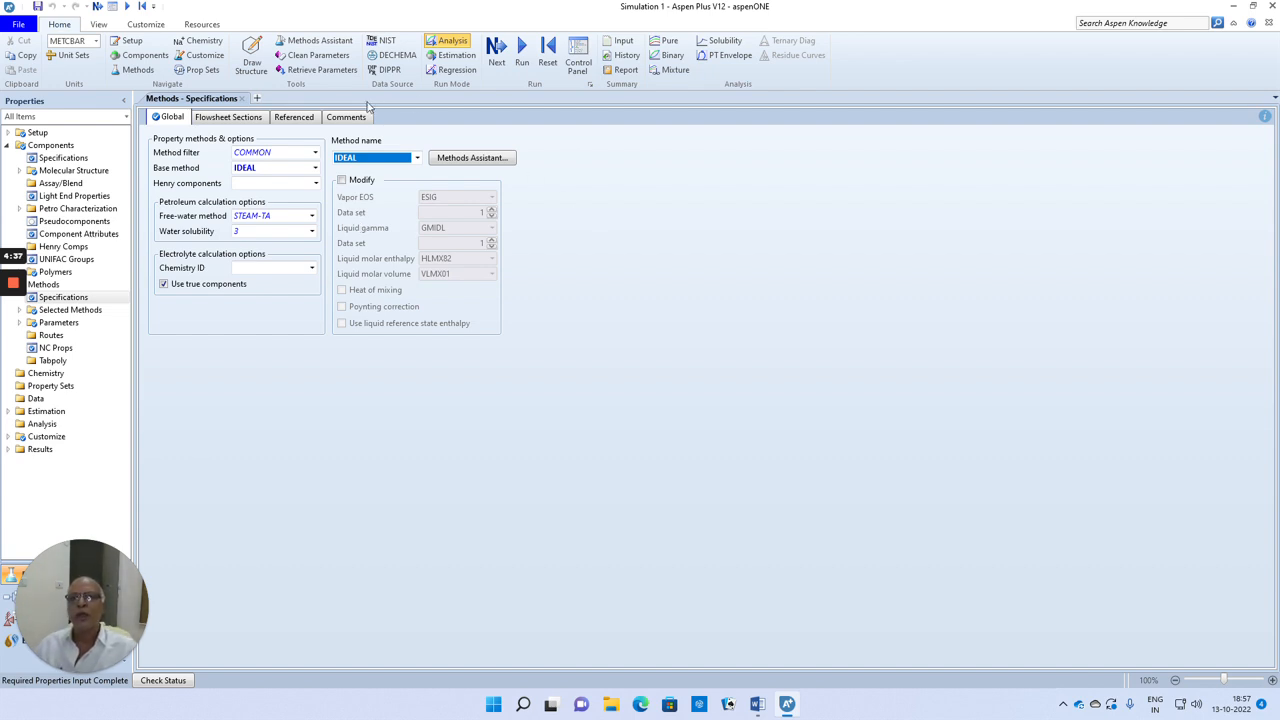
Step: Proceed to the Simulation environment and place a Mixer block near the middle of the empty flowsheet
click(494, 52)
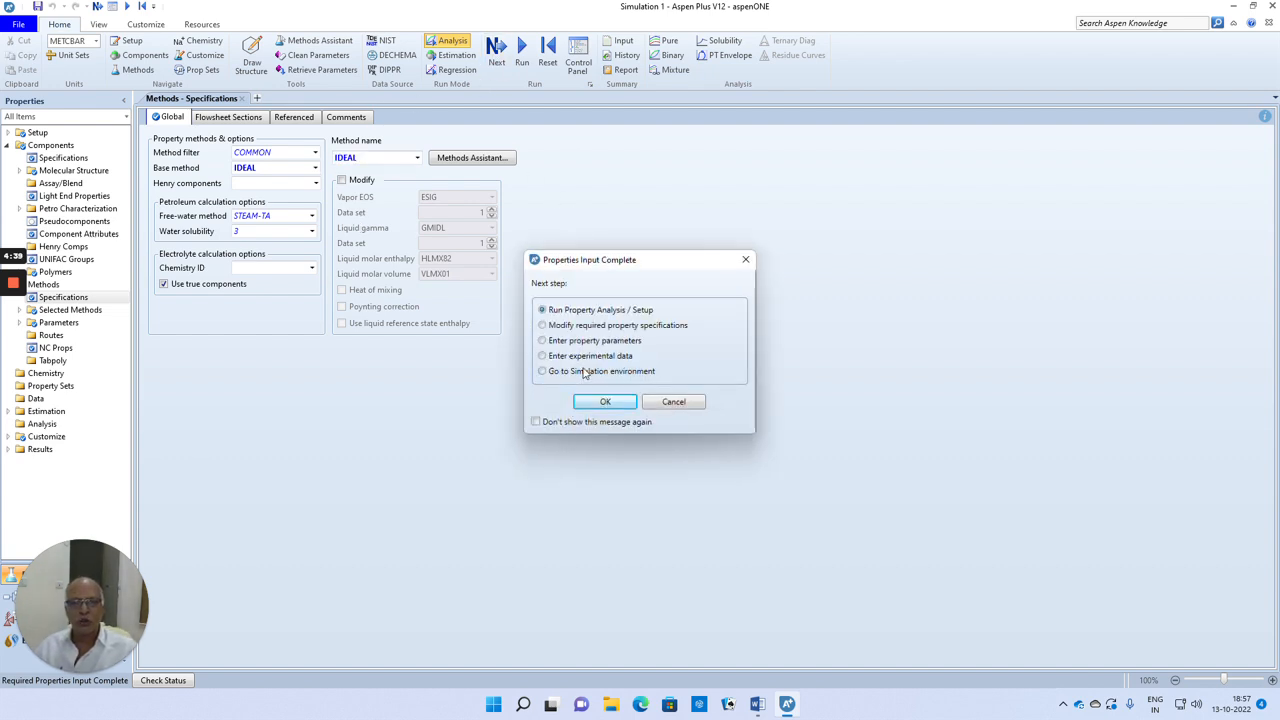
click(604, 402)
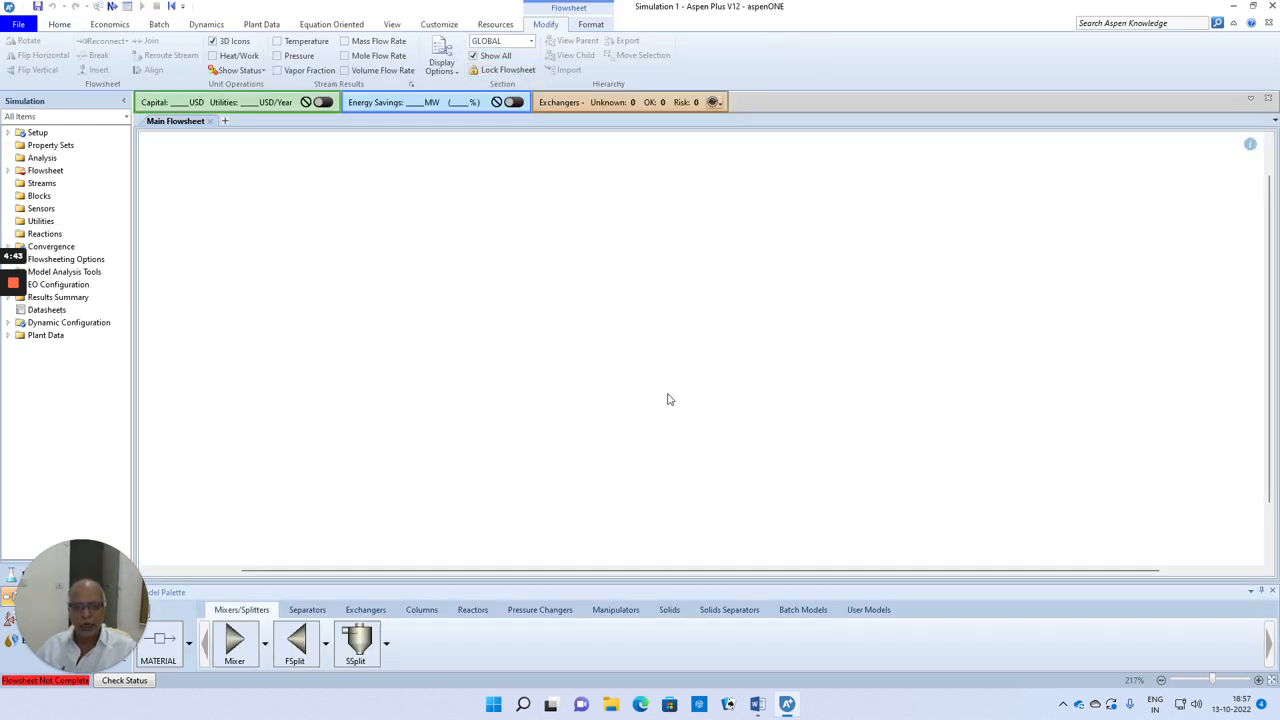
click(236, 646)
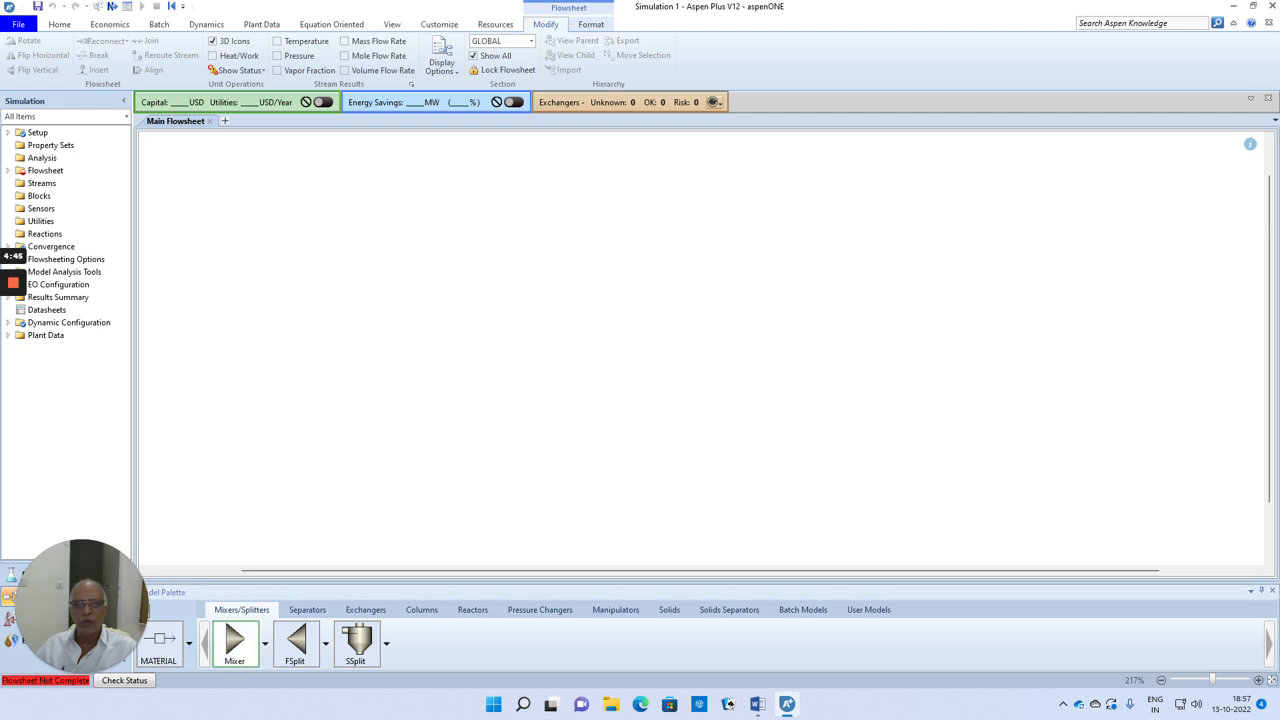
click(590, 315)
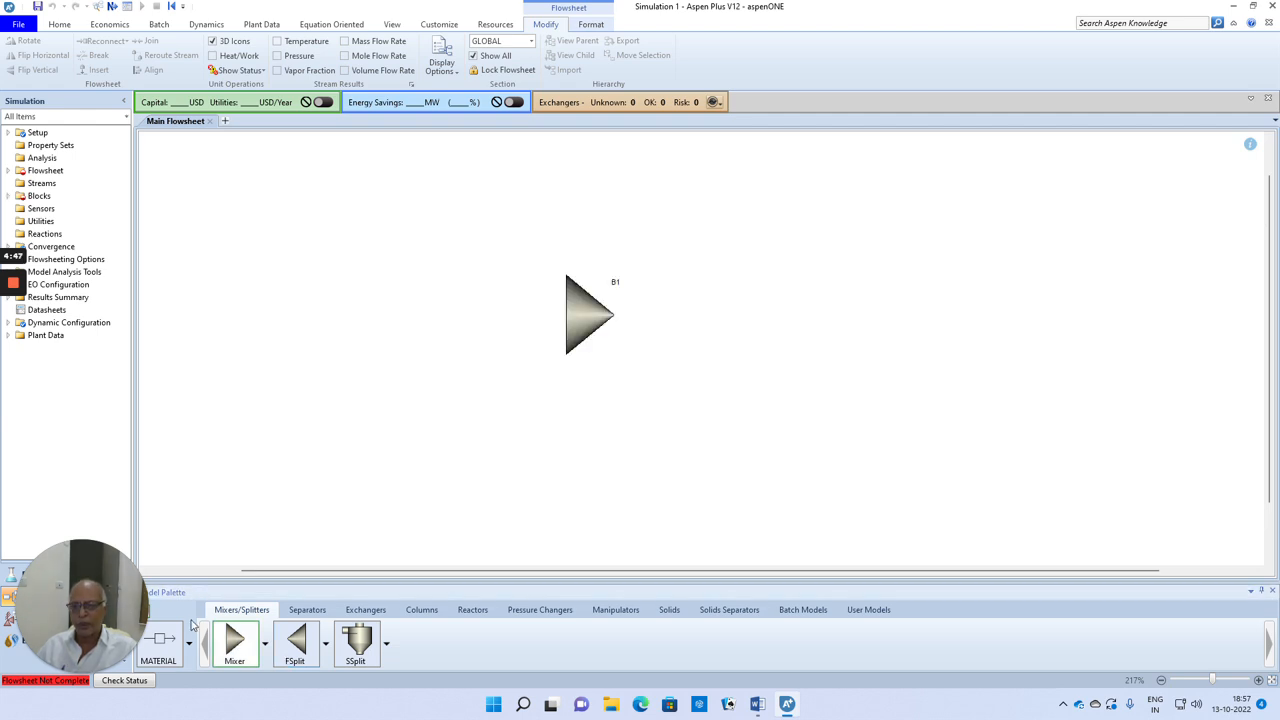
Step: Connect two material inlet streams and one material outlet stream to the mixer block
click(160, 641)
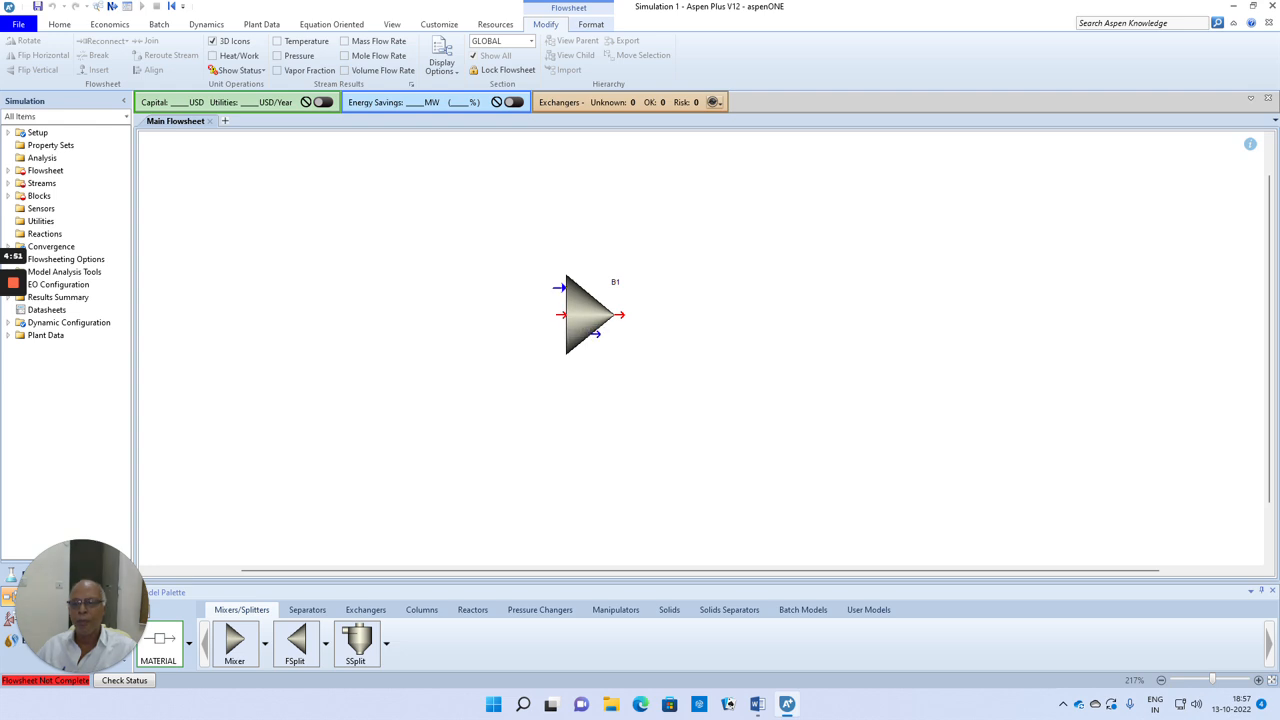
click(560, 288)
click(446, 290)
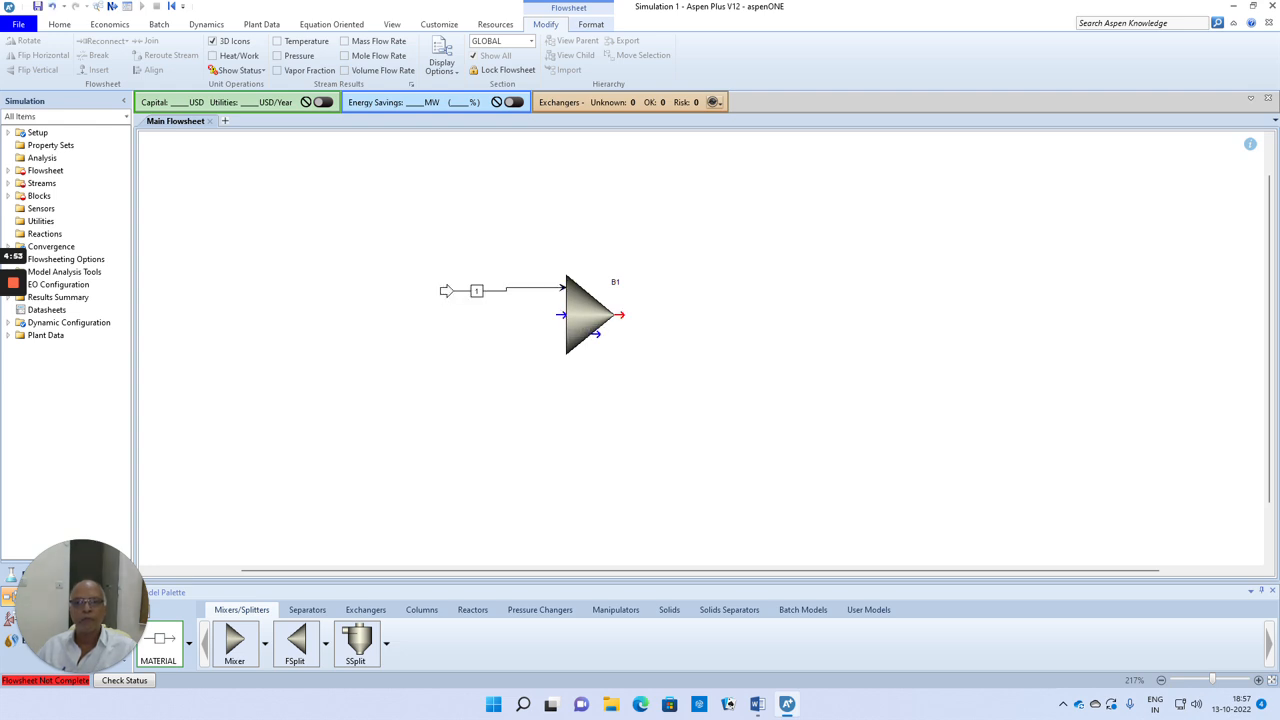
click(562, 340)
click(442, 341)
drag(96, 568, 93, 502)
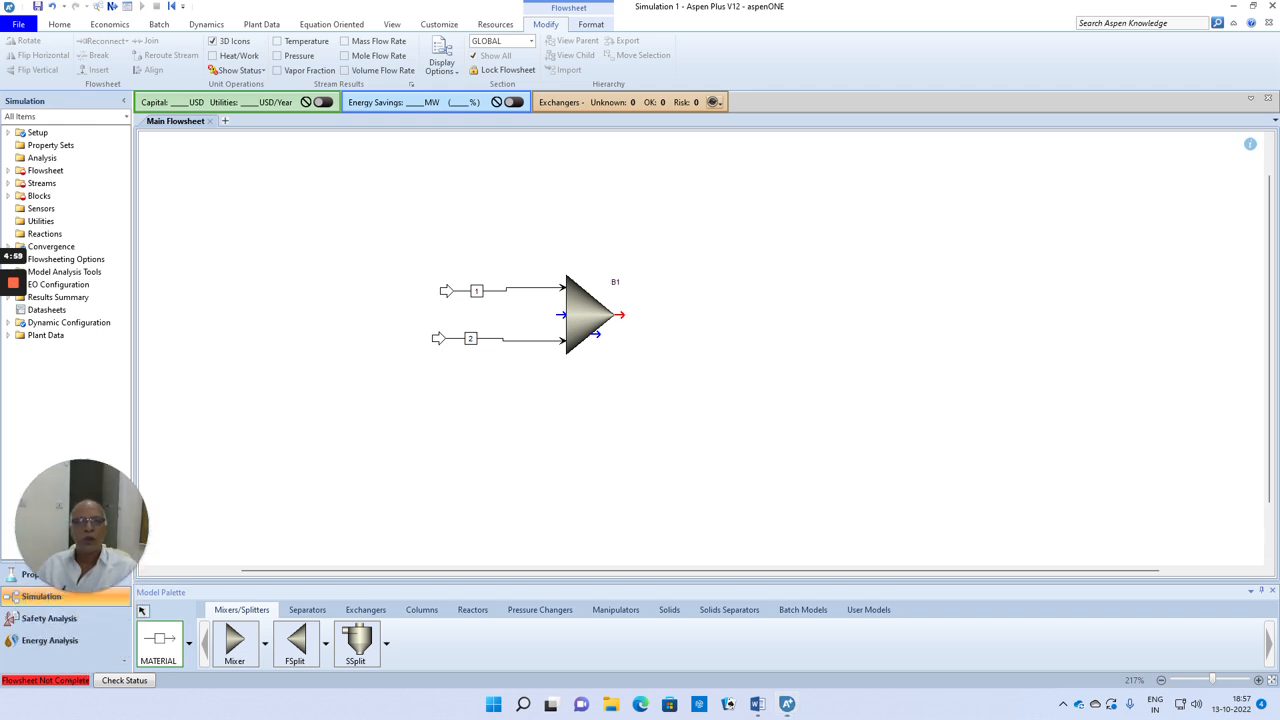
click(624, 315)
click(757, 315)
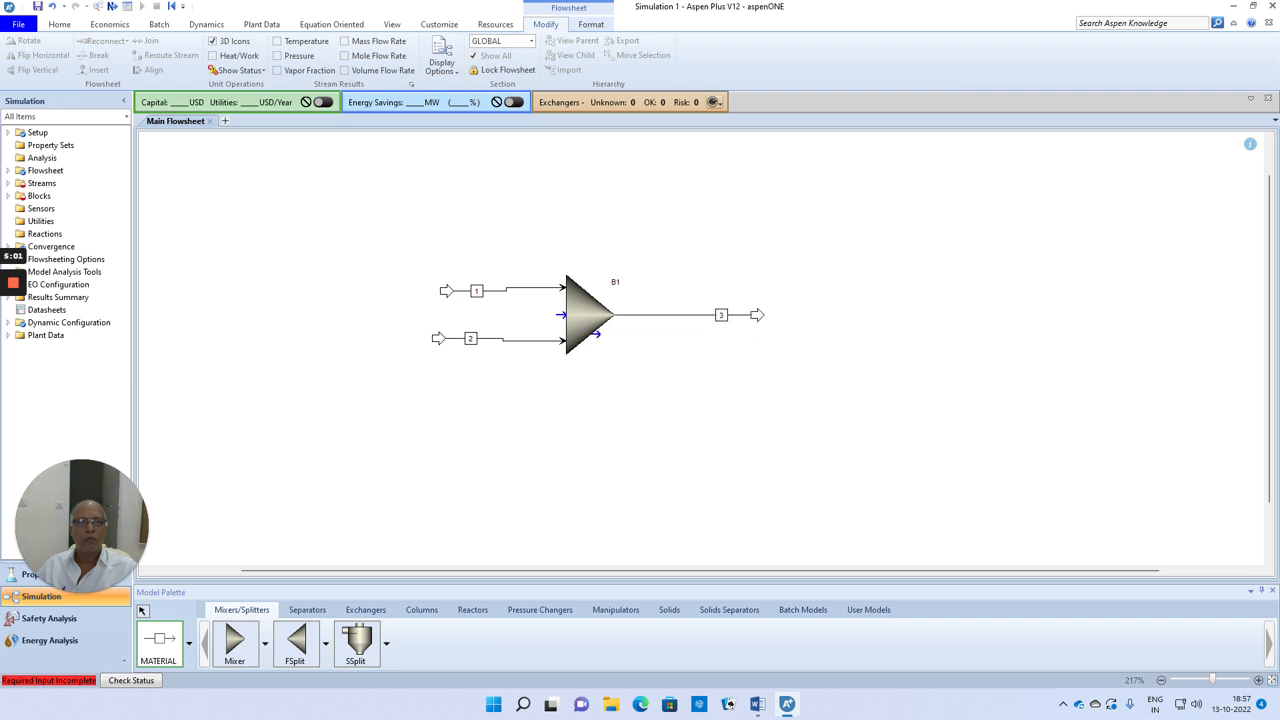
Step: Rename the mixer's upper inlet stream as FEED and its lower inlet stream as RECY
right_click(477, 294)
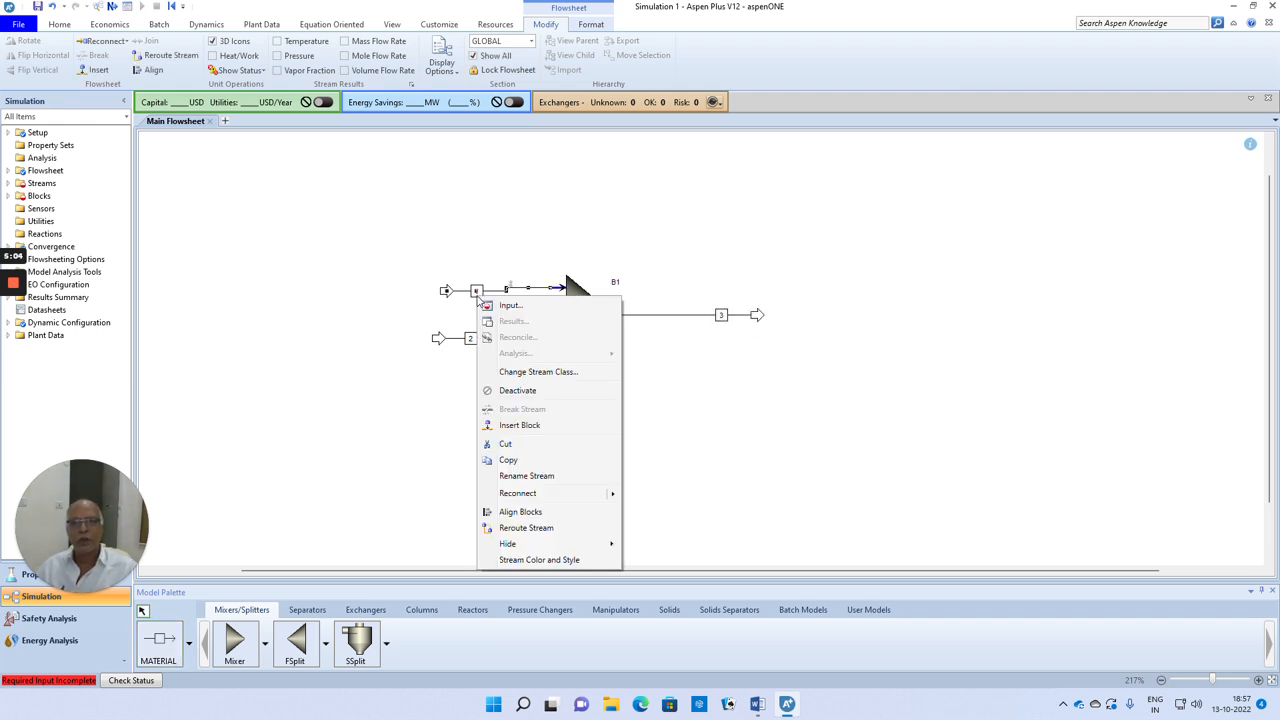
click(522, 476)
text(FEED)
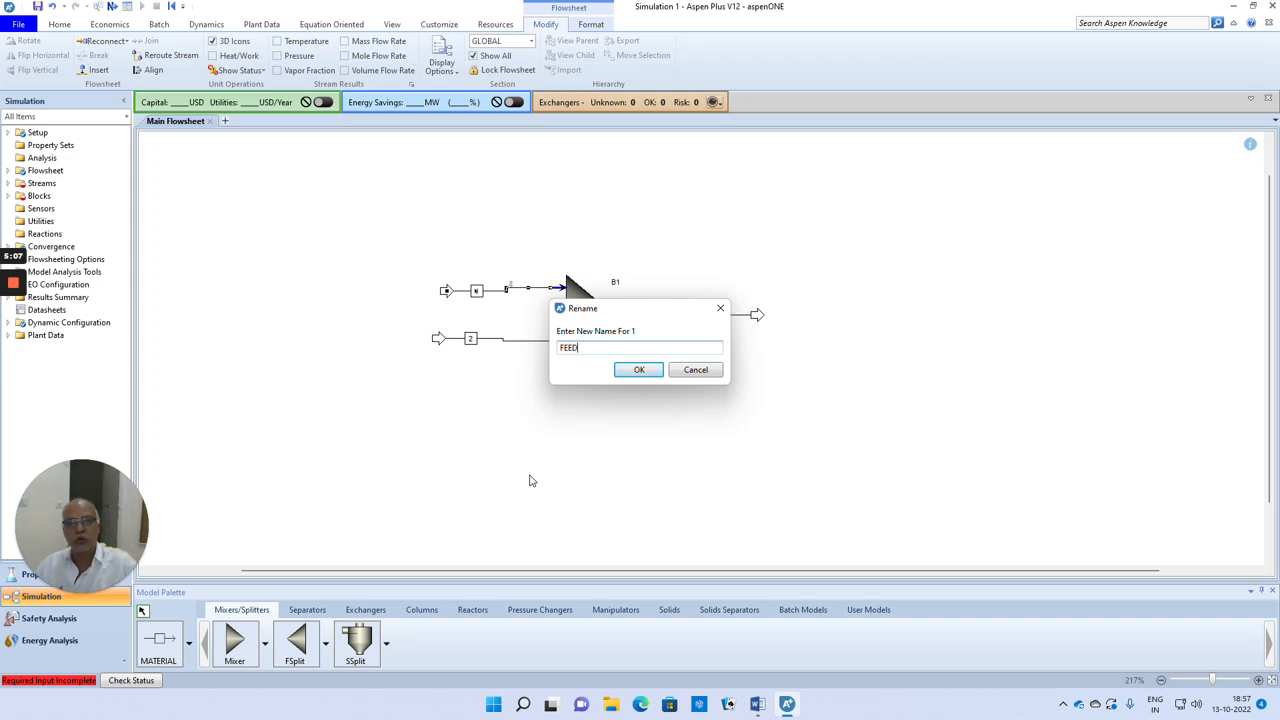
click(637, 370)
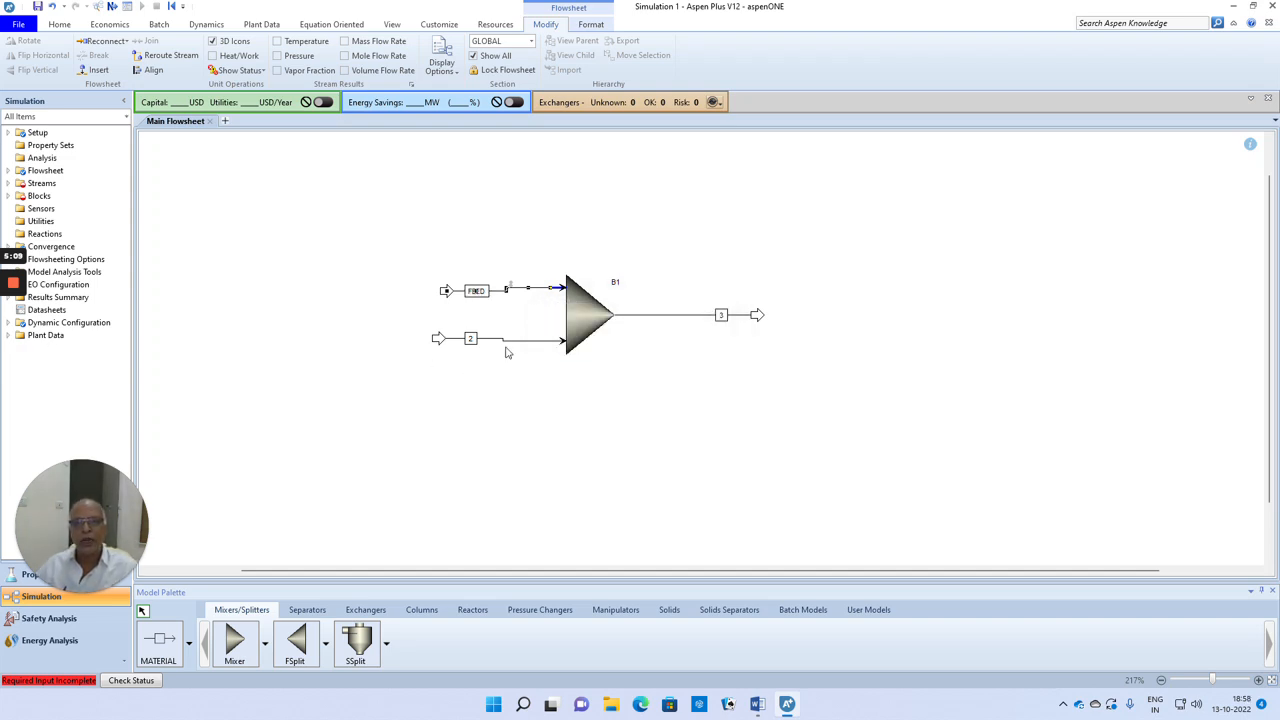
right_click(470, 339)
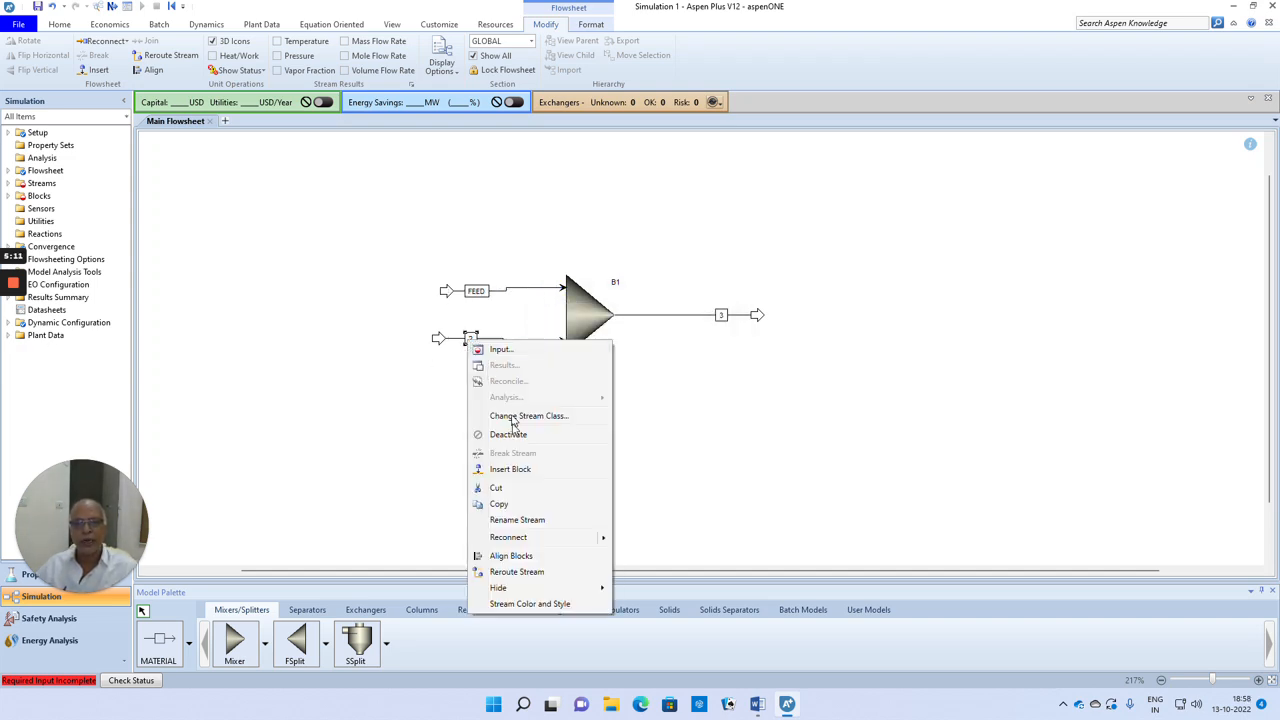
click(512, 521)
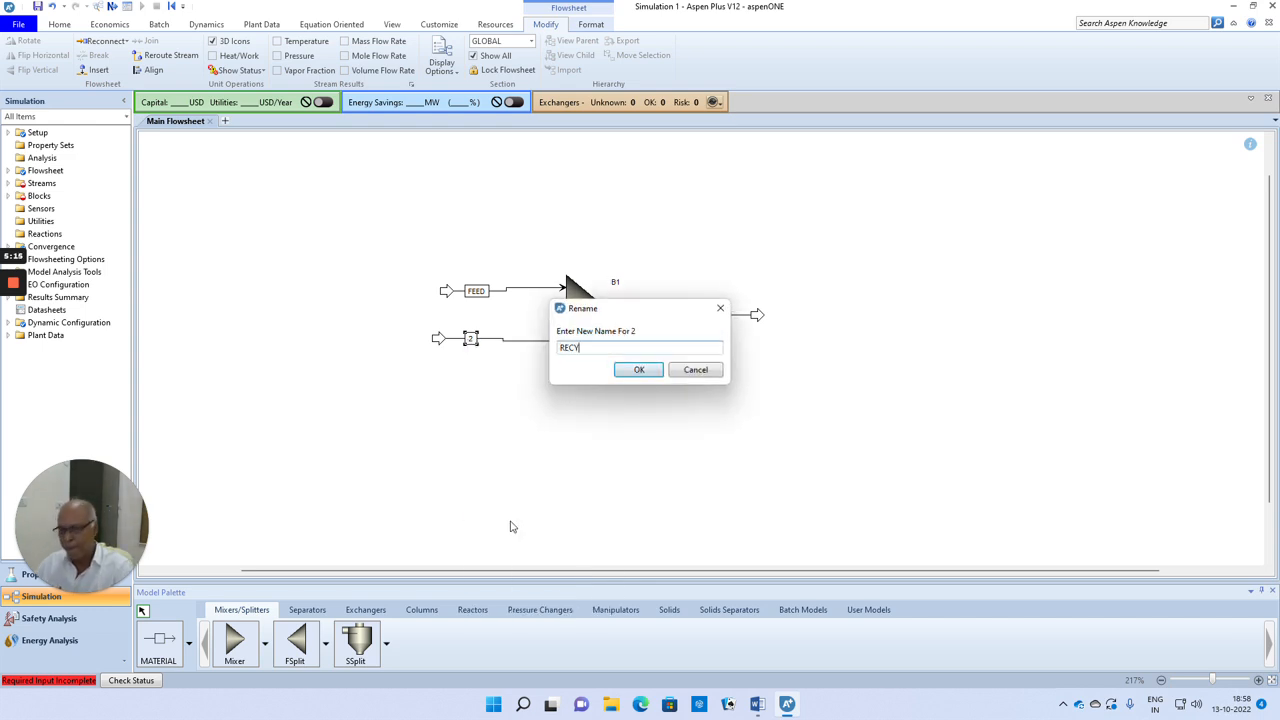
click(640, 370)
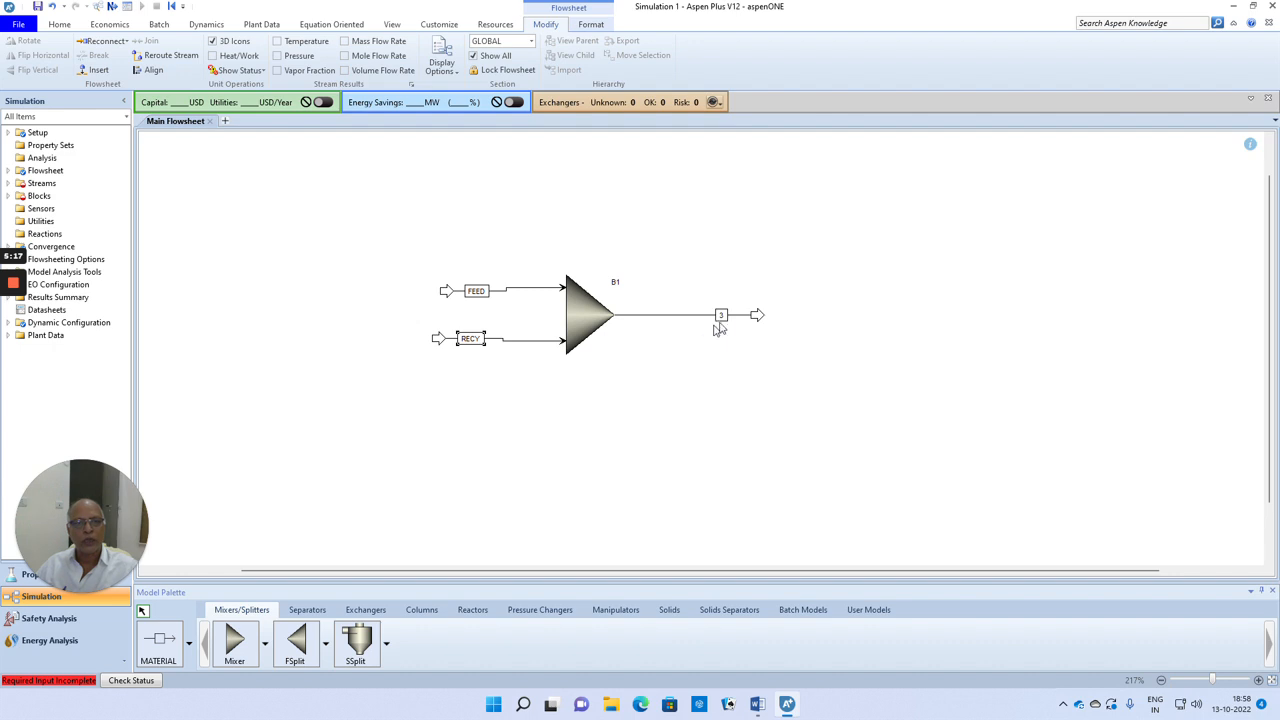
Step: Rename the mixer's outlet stream as PROD
right_click(720, 316)
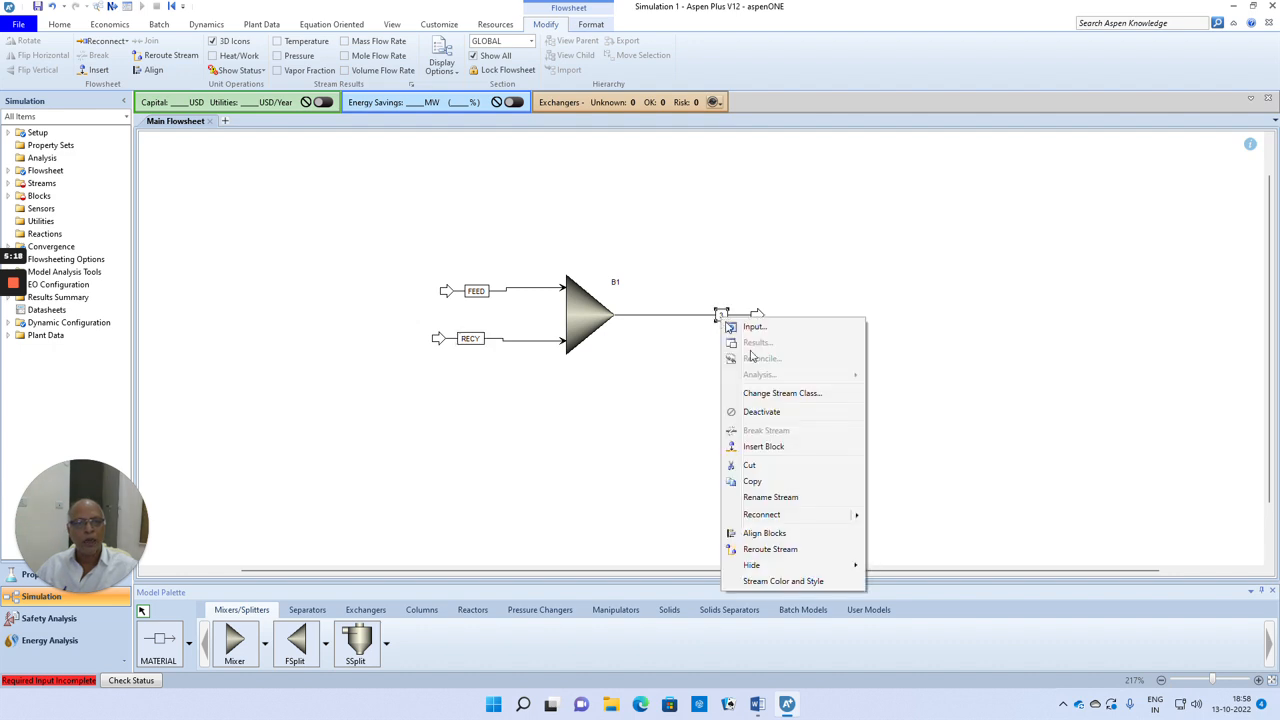
click(770, 498)
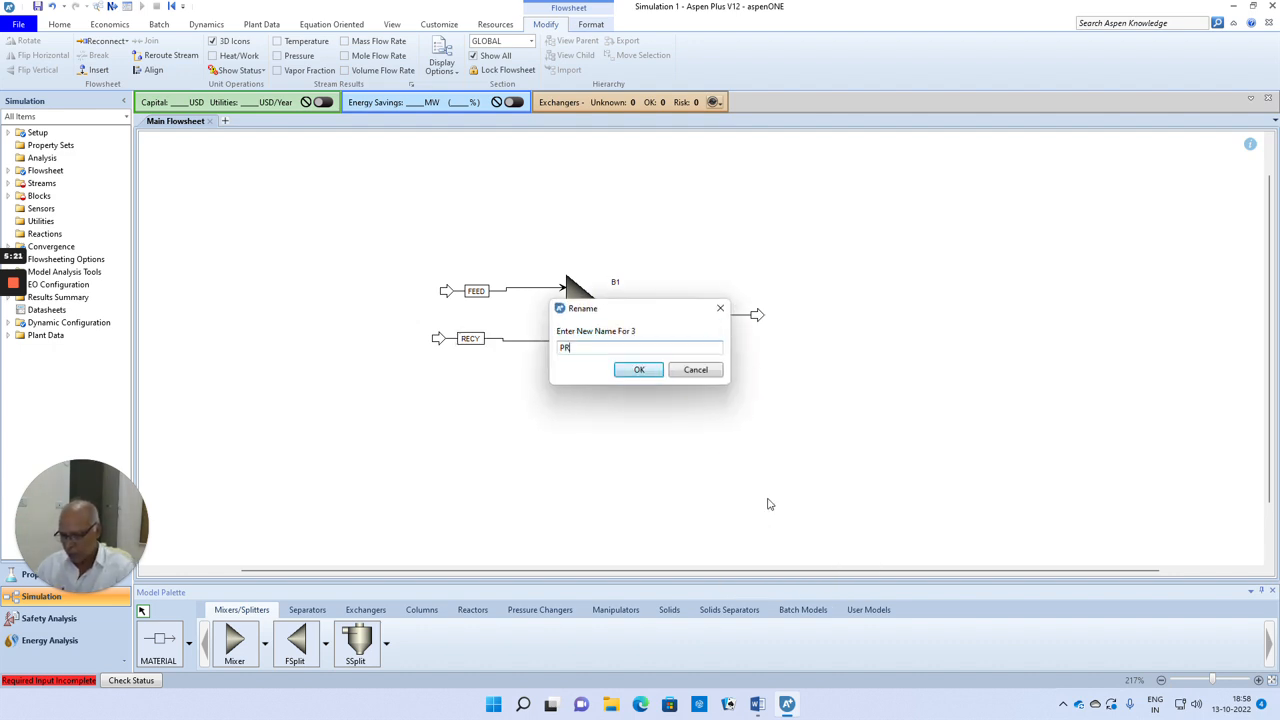
text(PROD)
click(647, 370)
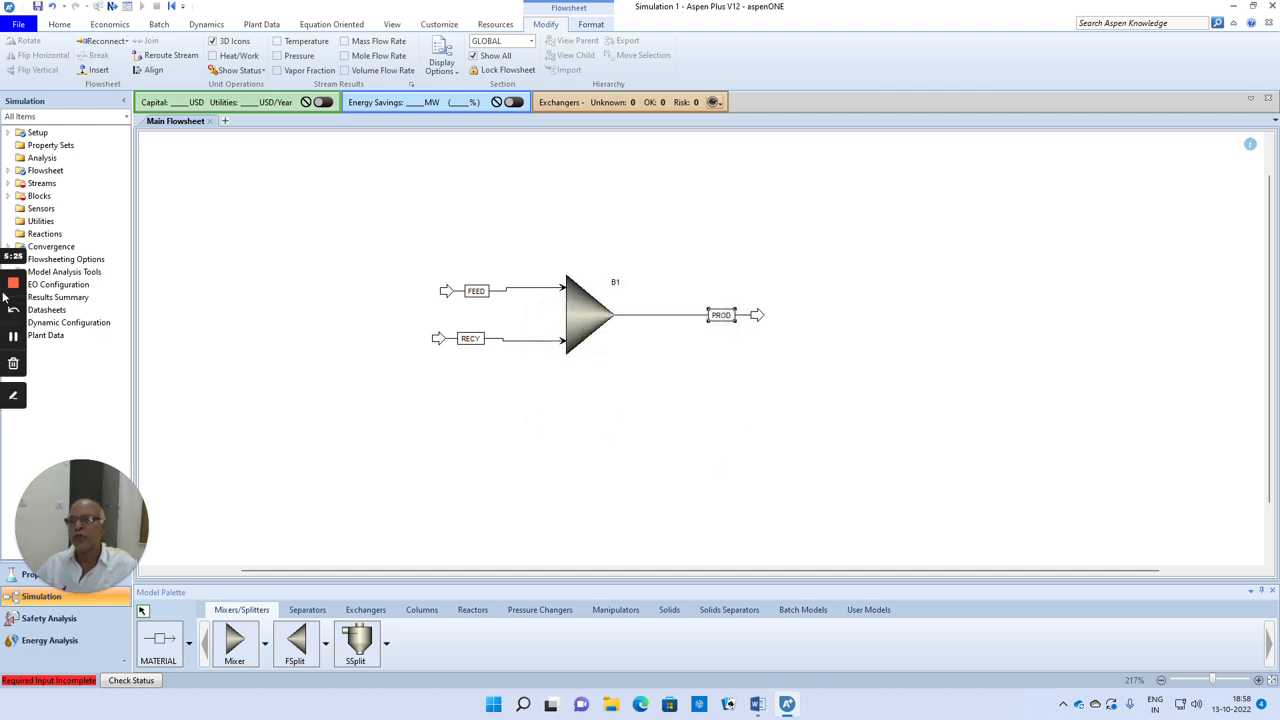
Step: Specify the FEED stream input with temperature 25 C, pressure 1 bar and an IB mole flow of 100 kmol/hr
mouse_move(11, 260)
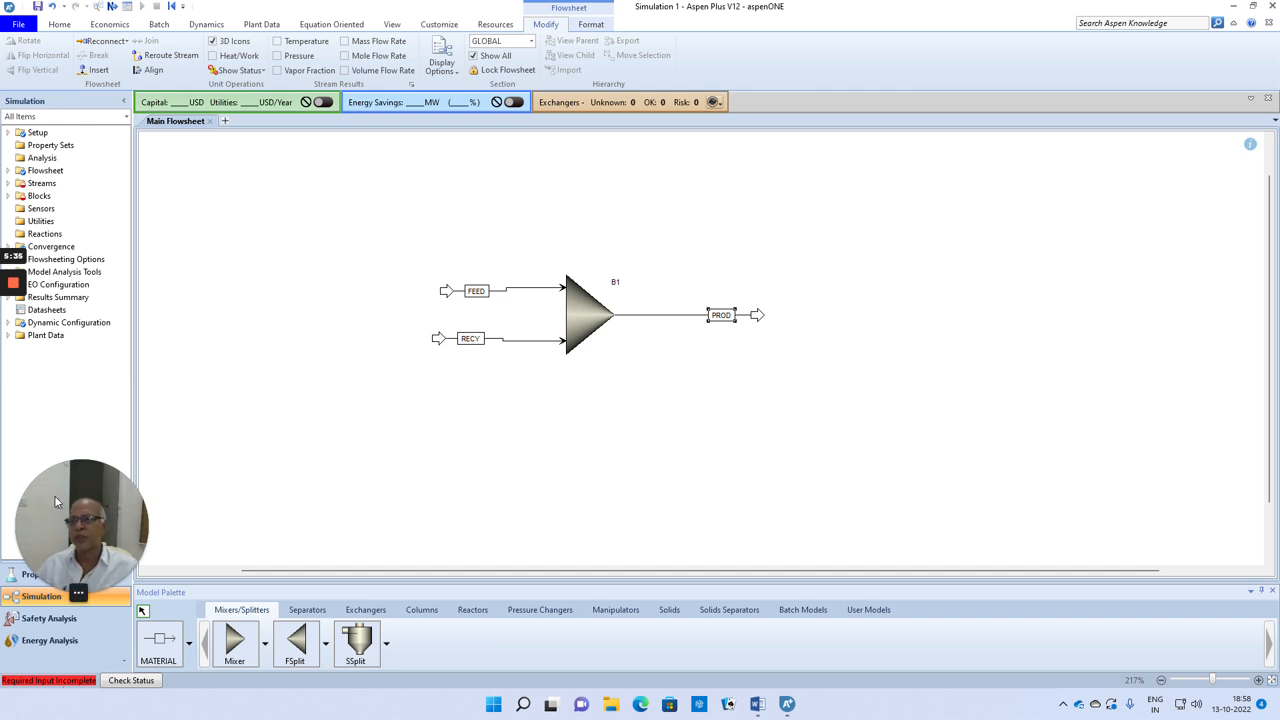
click(7, 184)
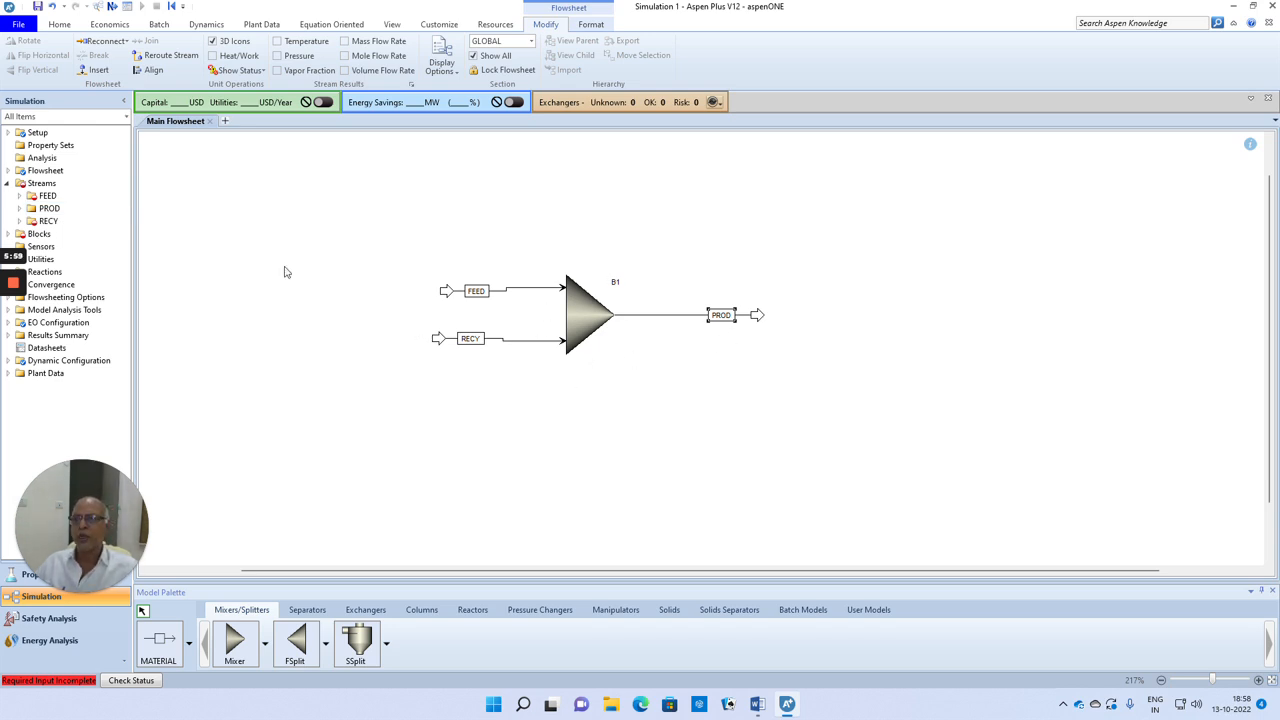
click(8, 234)
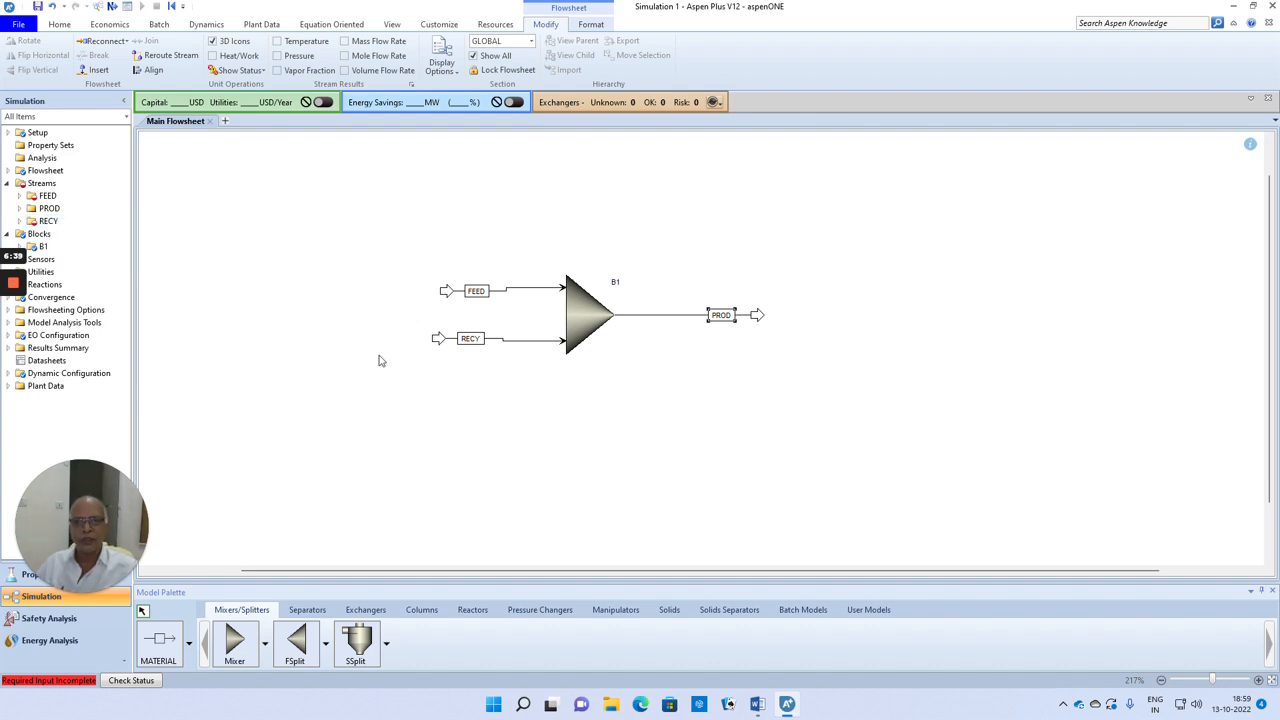
click(112, 8)
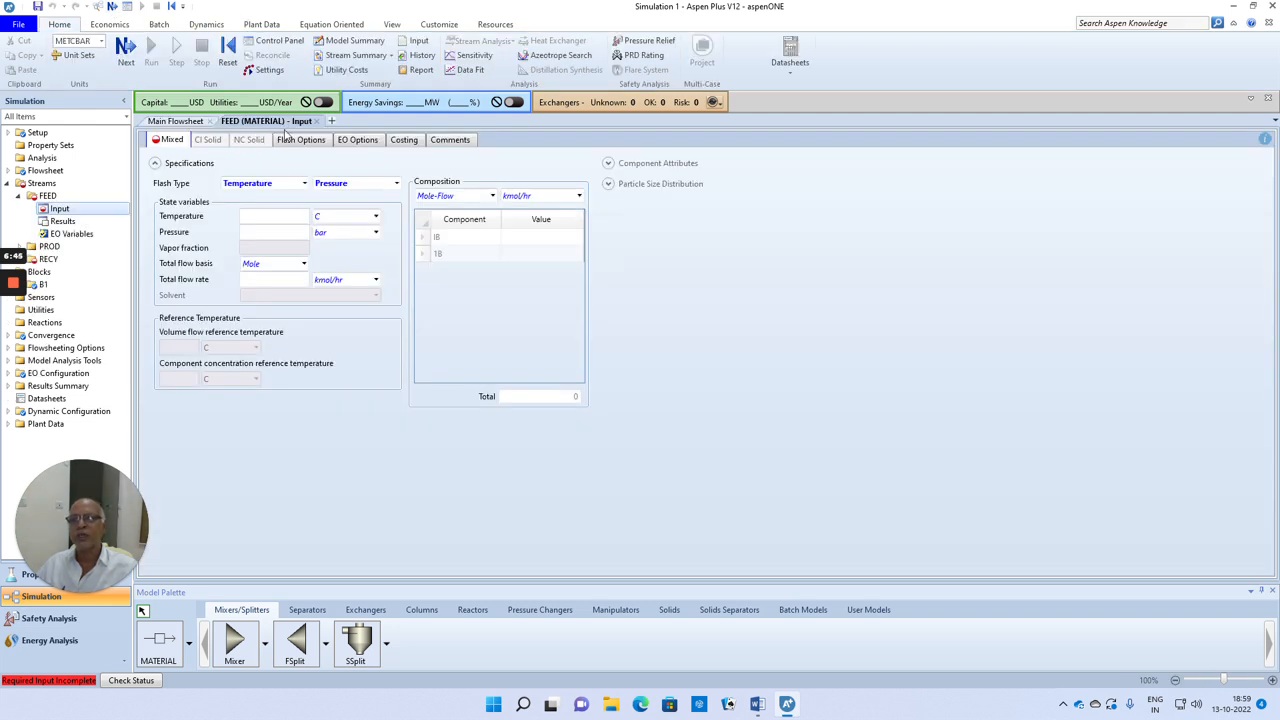
click(288, 218)
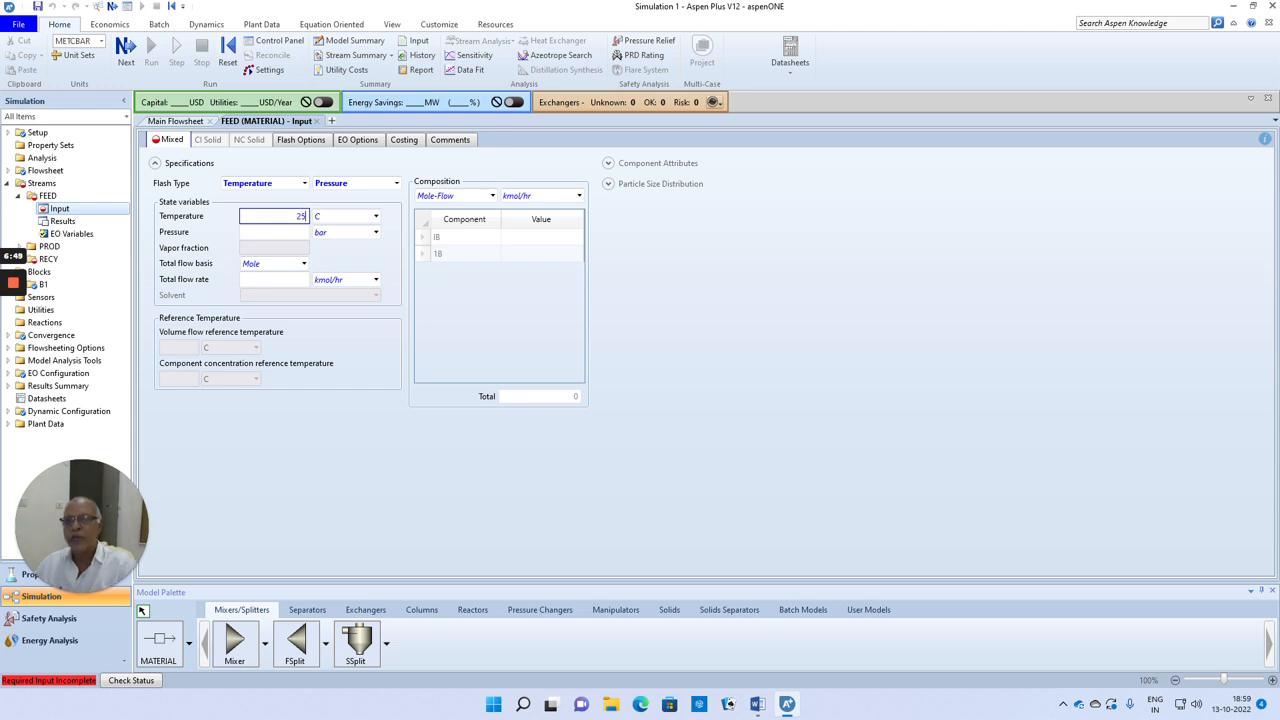
key(Tab)
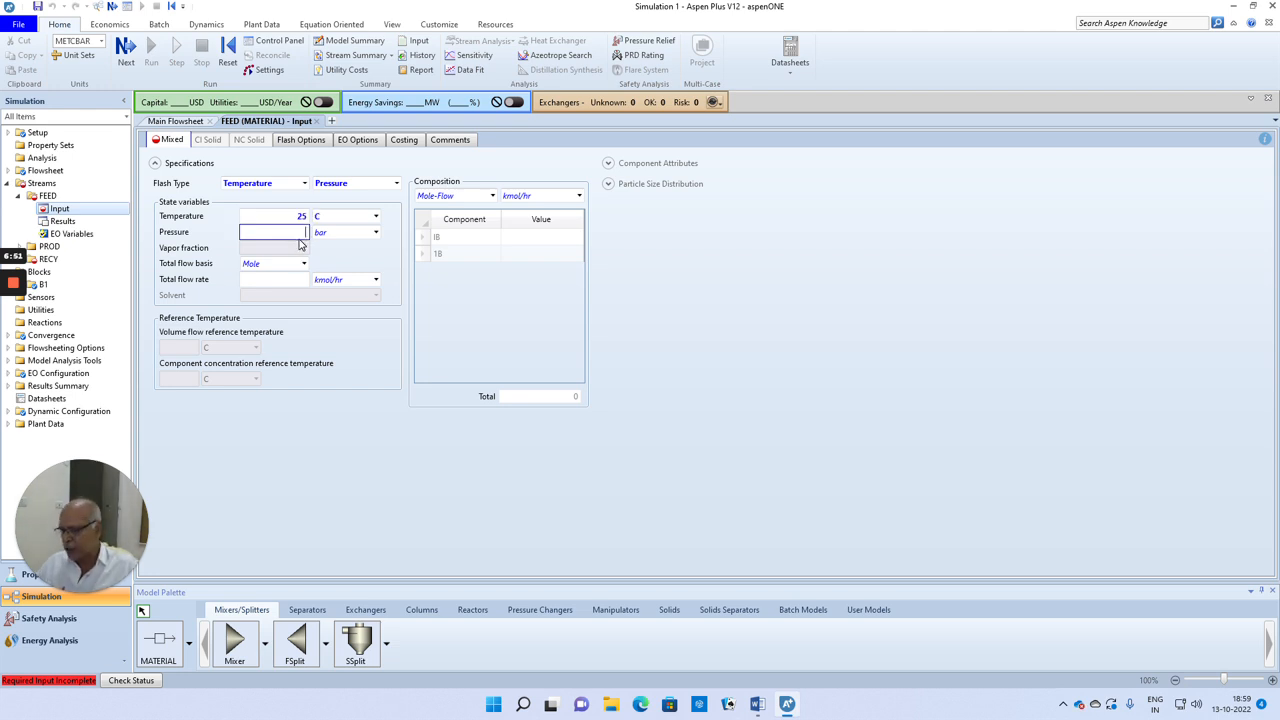
click(527, 238)
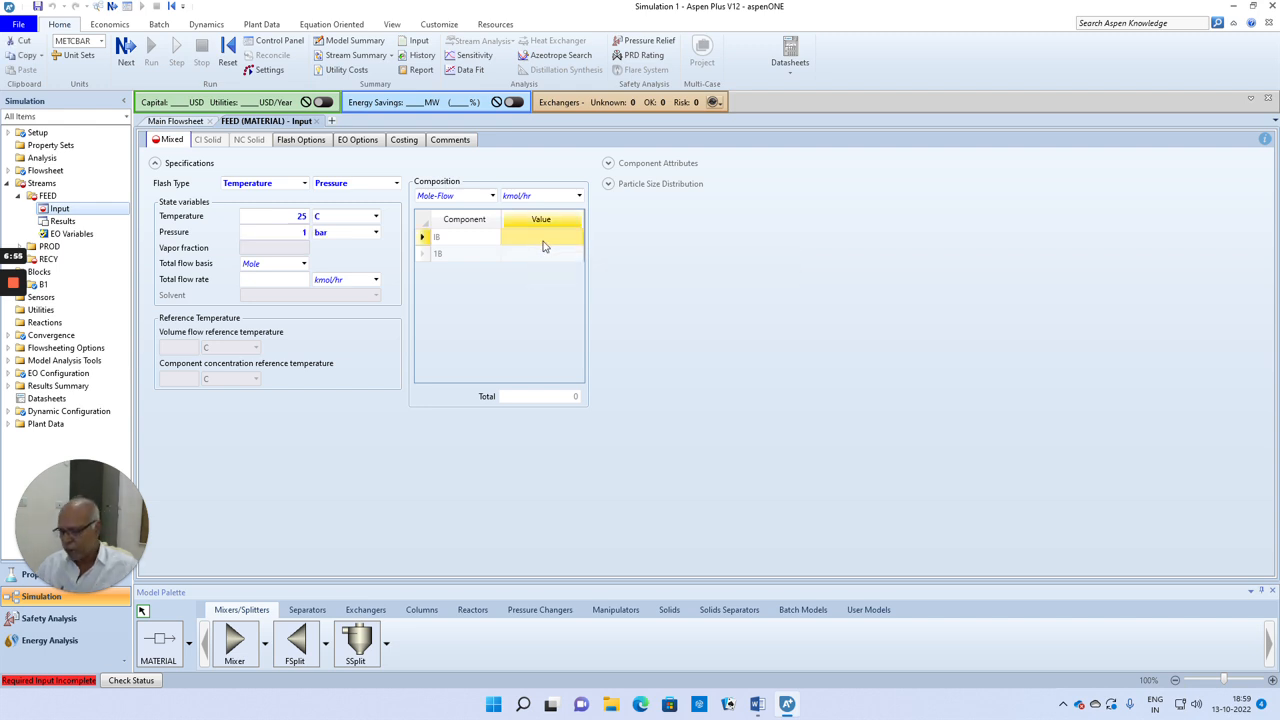
text(100)
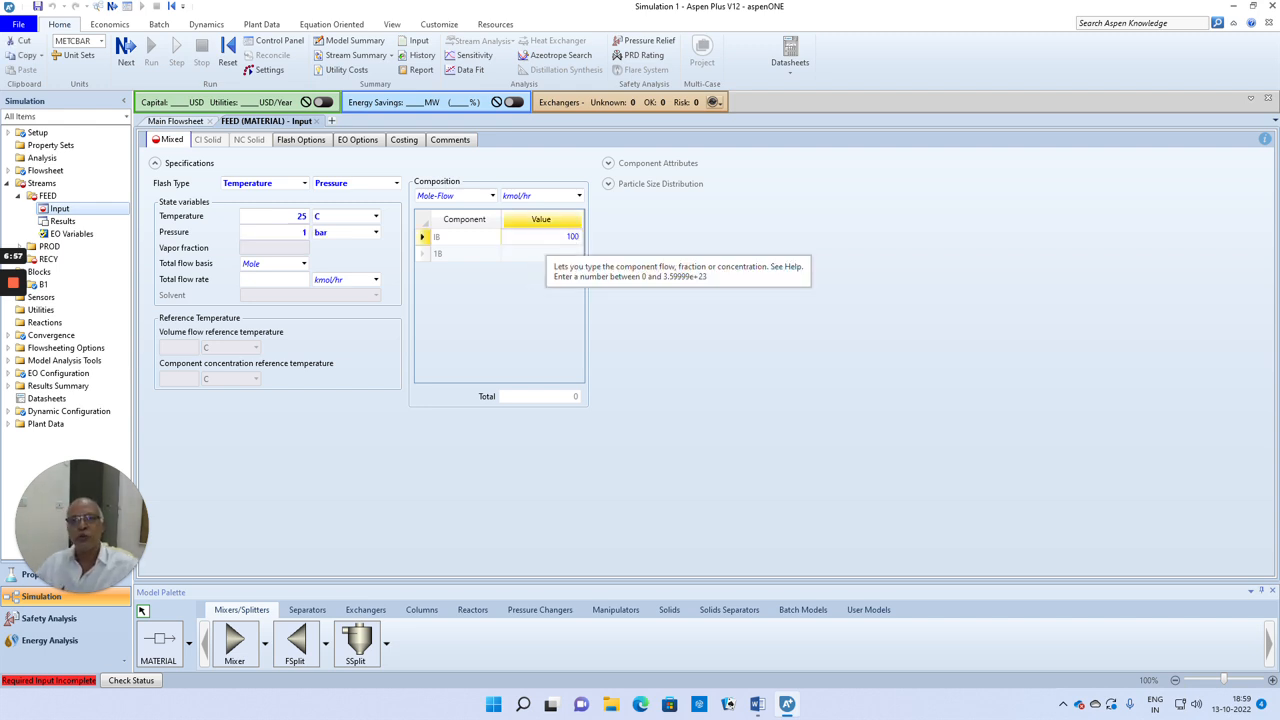
click(645, 293)
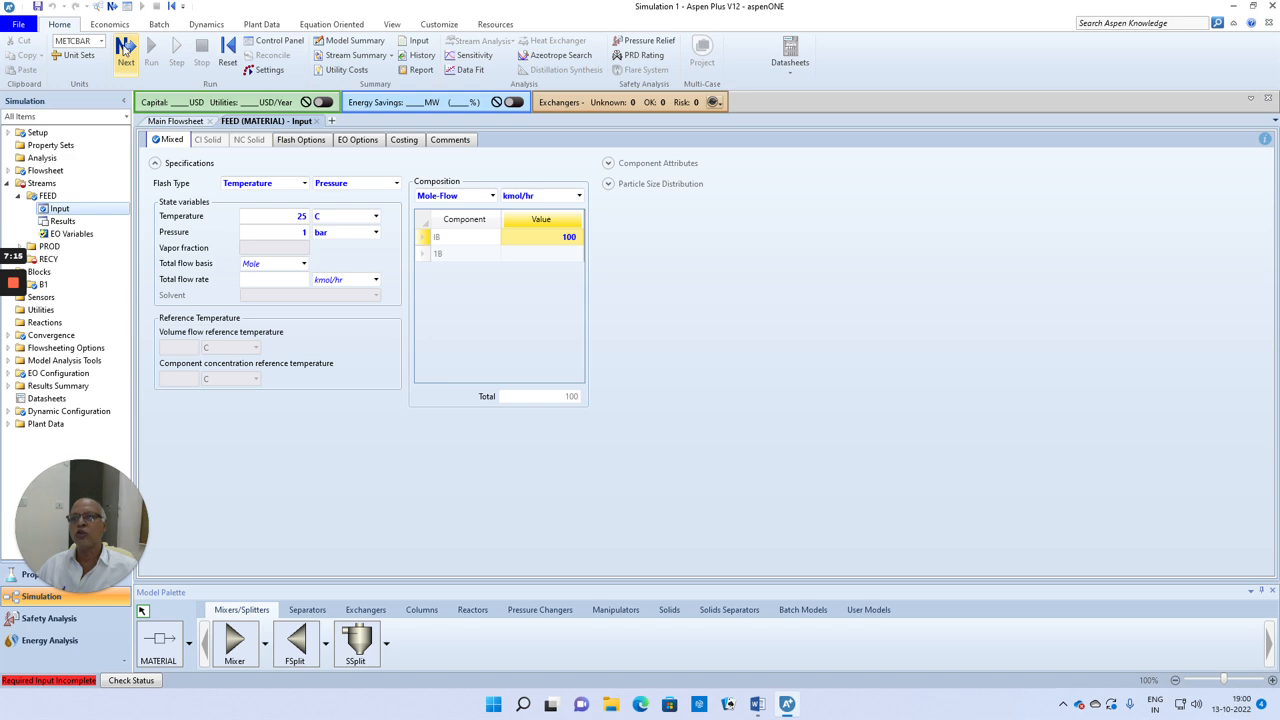
Step: Set the RECY stream's temperature to 25 C and its pressure to 1 bar
click(125, 48)
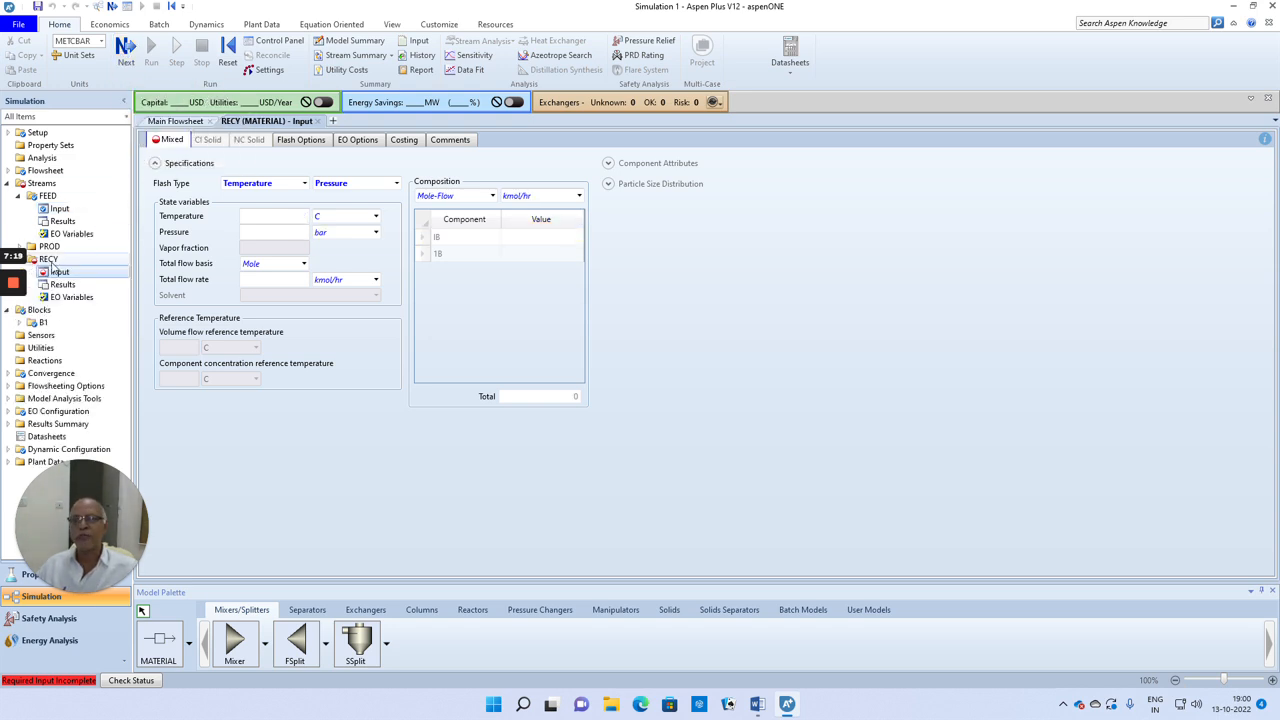
click(300, 216)
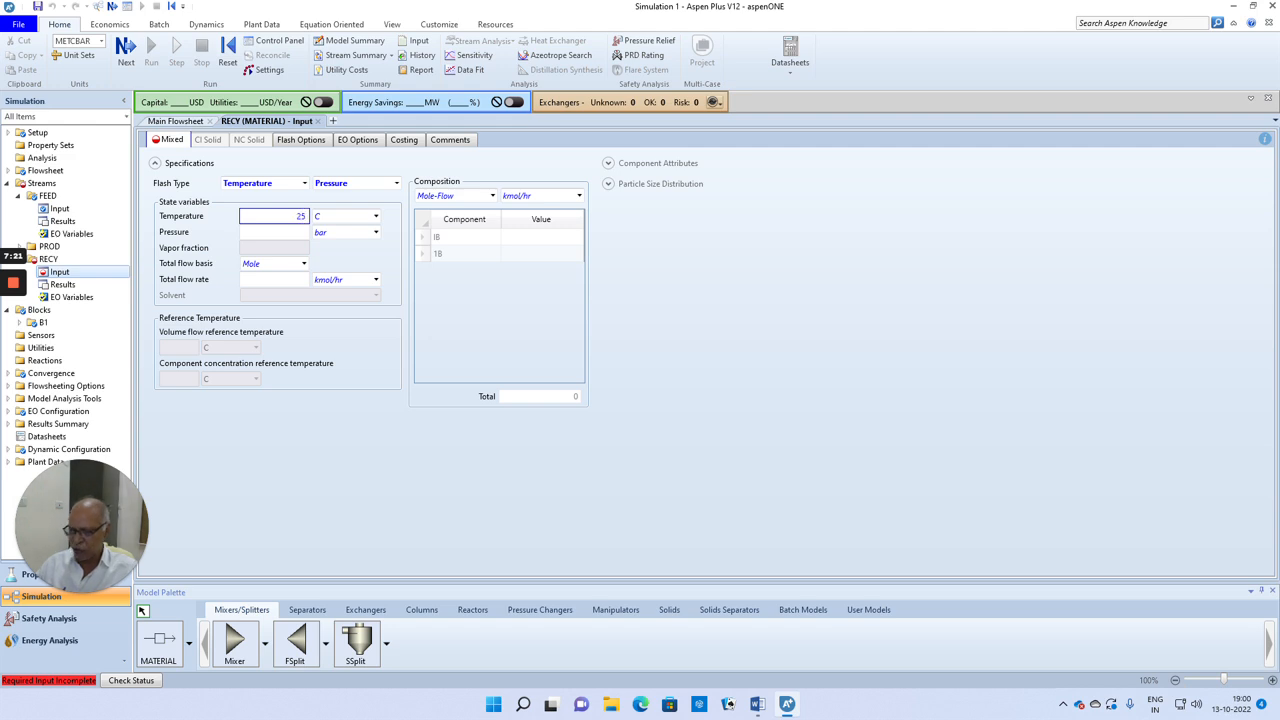
click(305, 234)
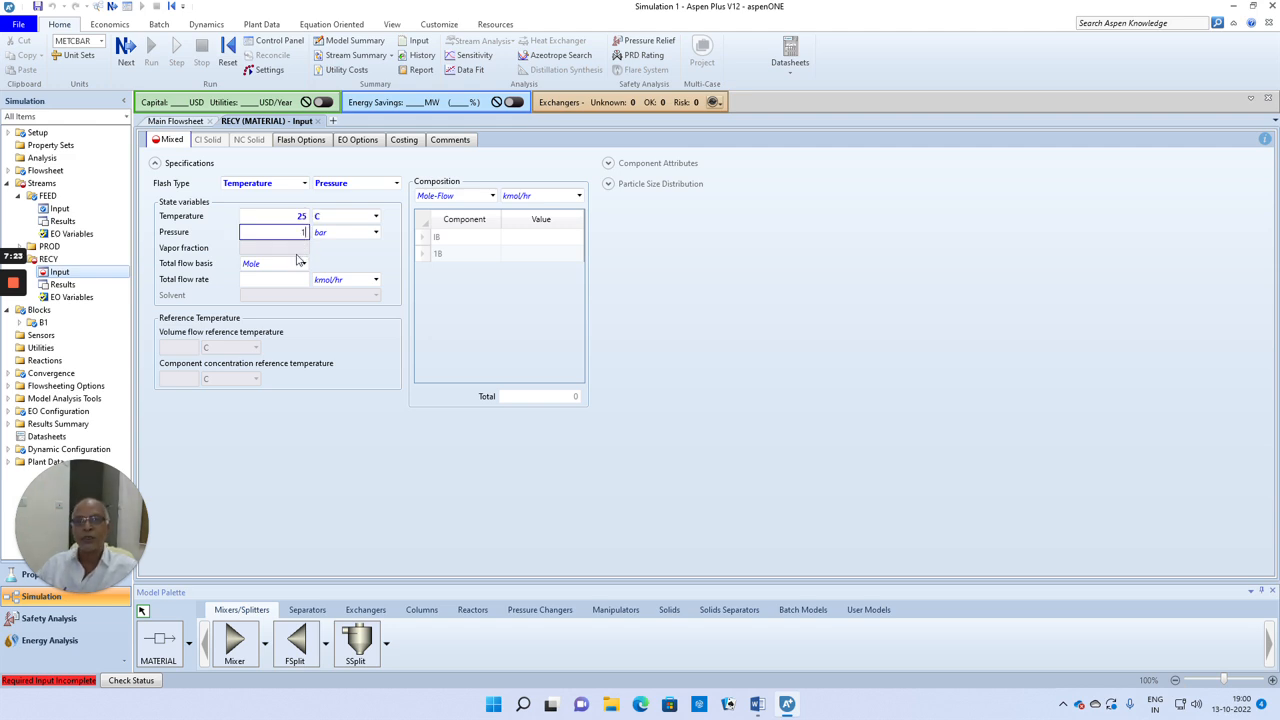
text(1)
Step: Specify the RECY composition as Mole-Frac with 0.8 for IB and 0.2 for 1B
click(492, 196)
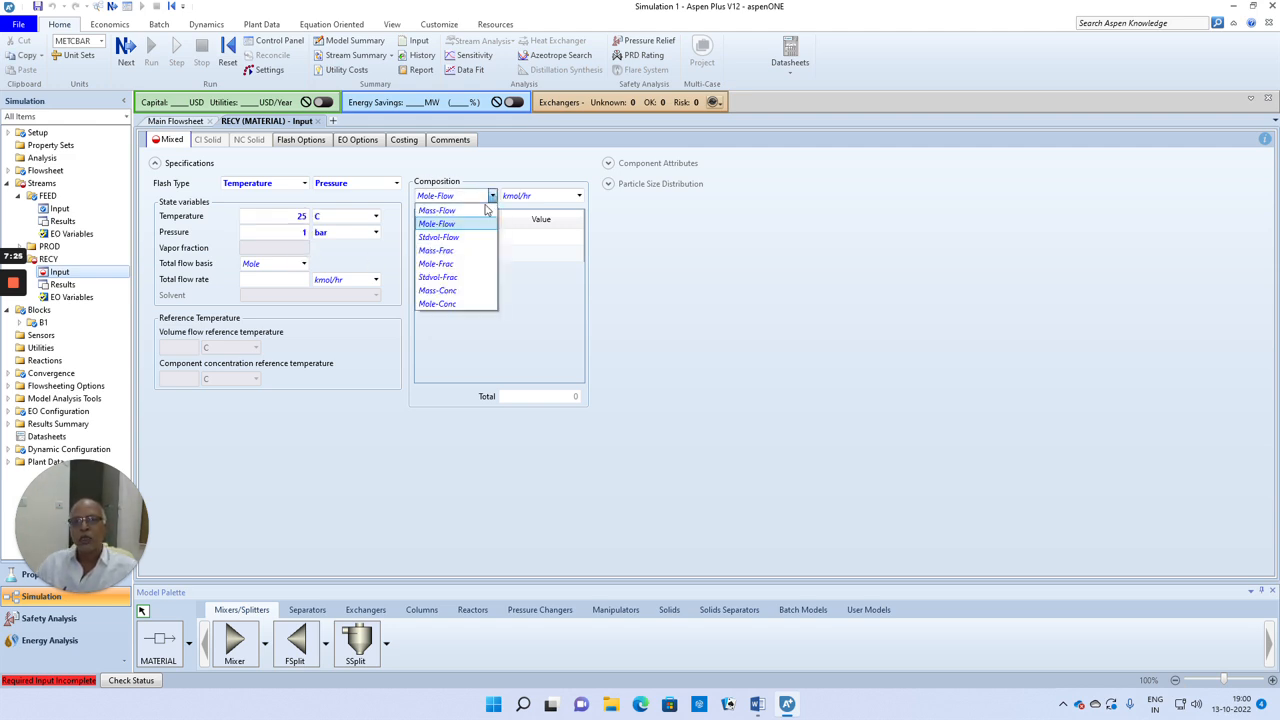
click(459, 266)
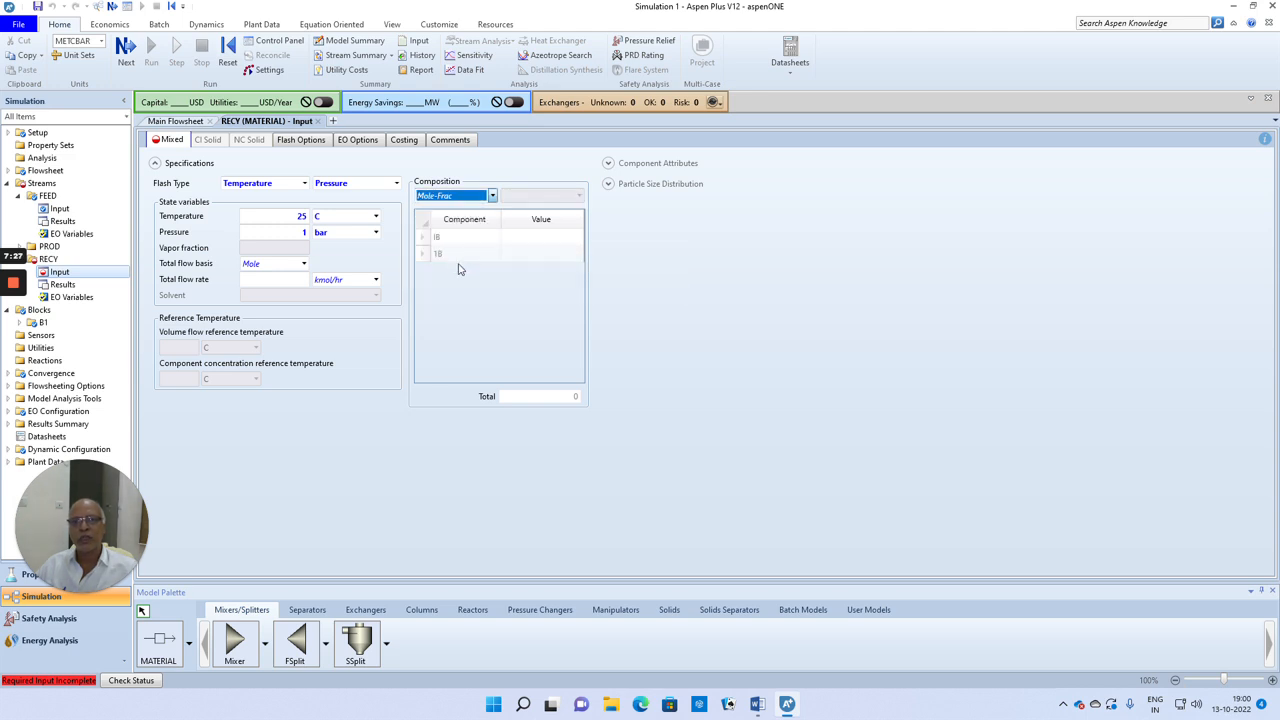
click(551, 240)
text(0.8)
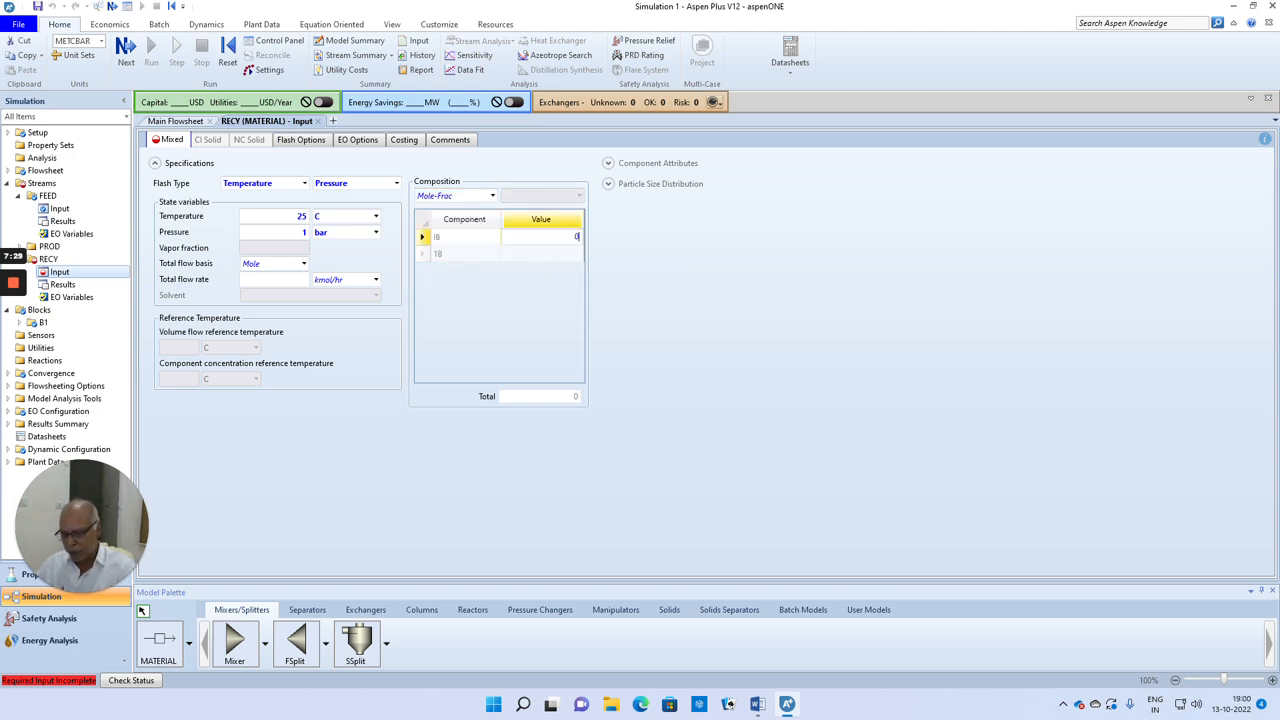
click(554, 253)
click(554, 253)
text(0.2)
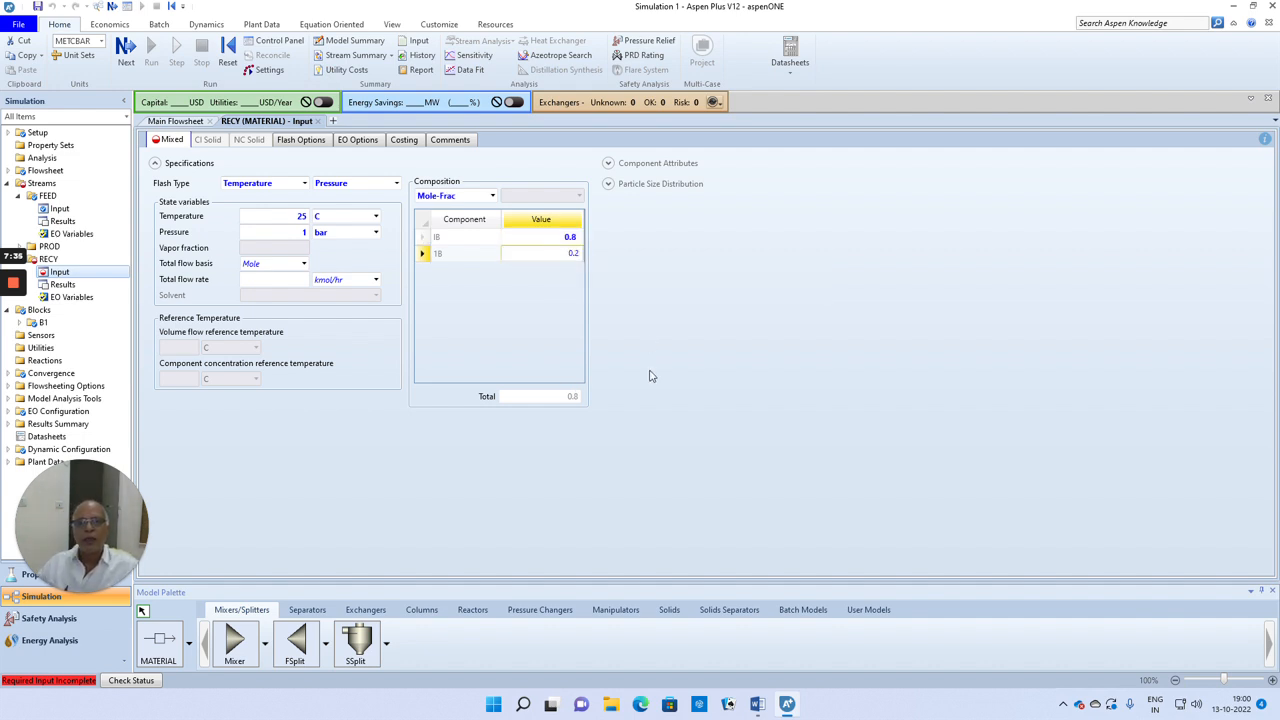
key(Return)
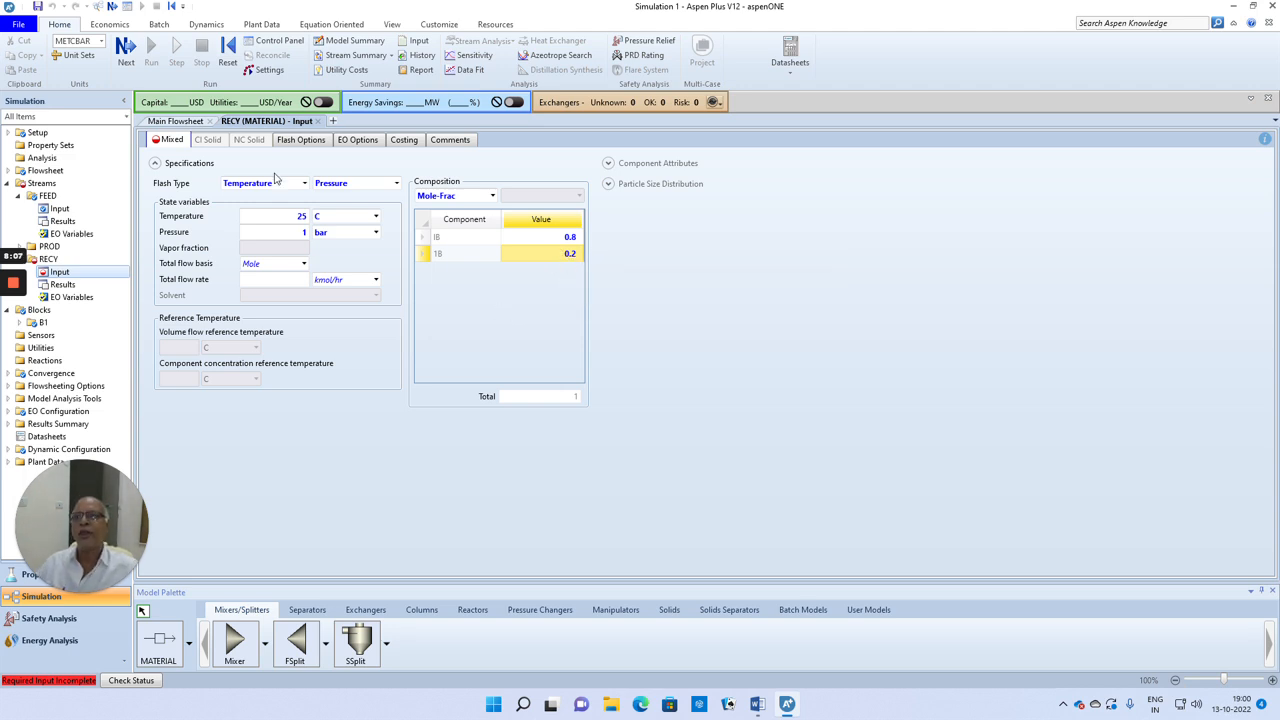
Step: Check the RECY input for completeness and set its total mole flow rate to 100 kmol/hr
click(125, 50)
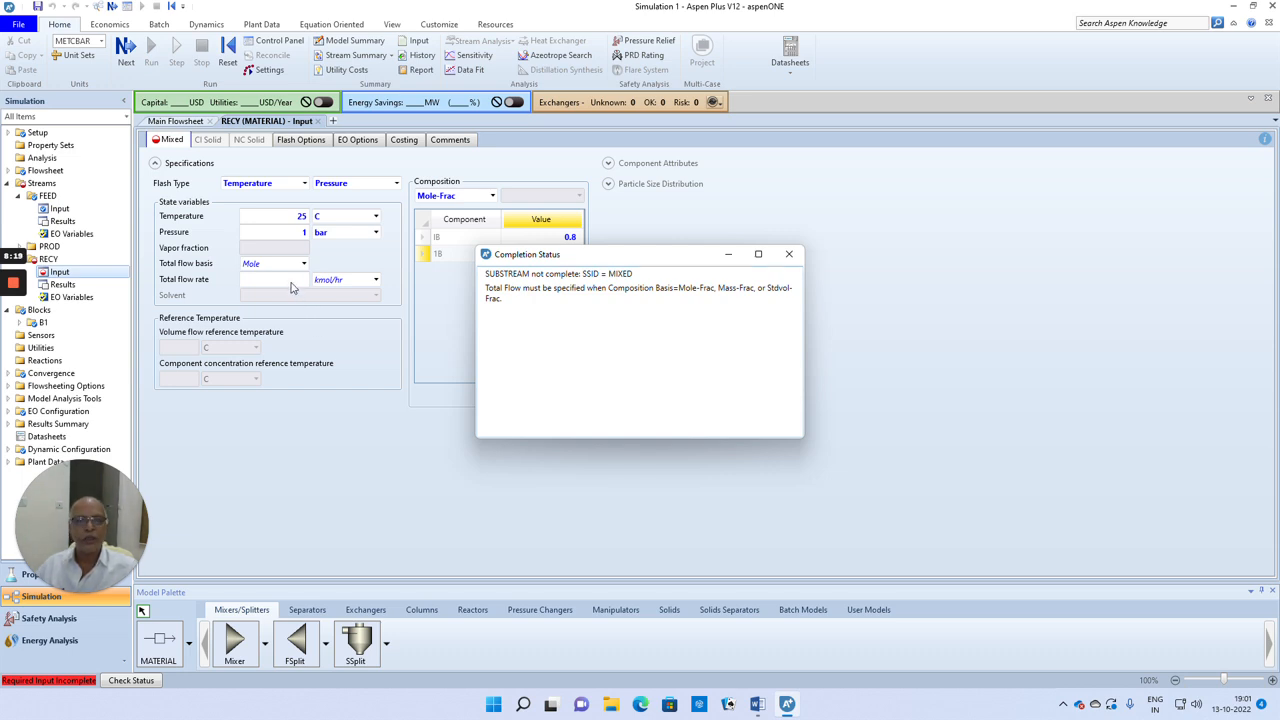
click(789, 256)
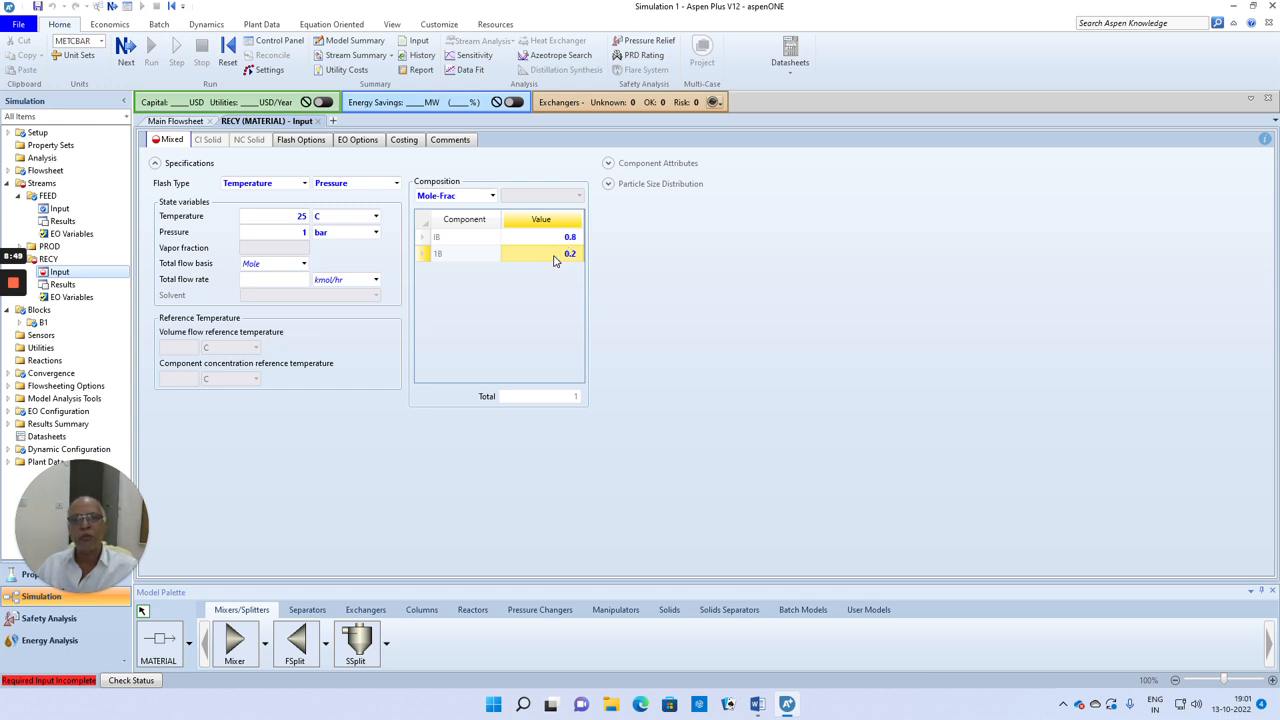
click(293, 285)
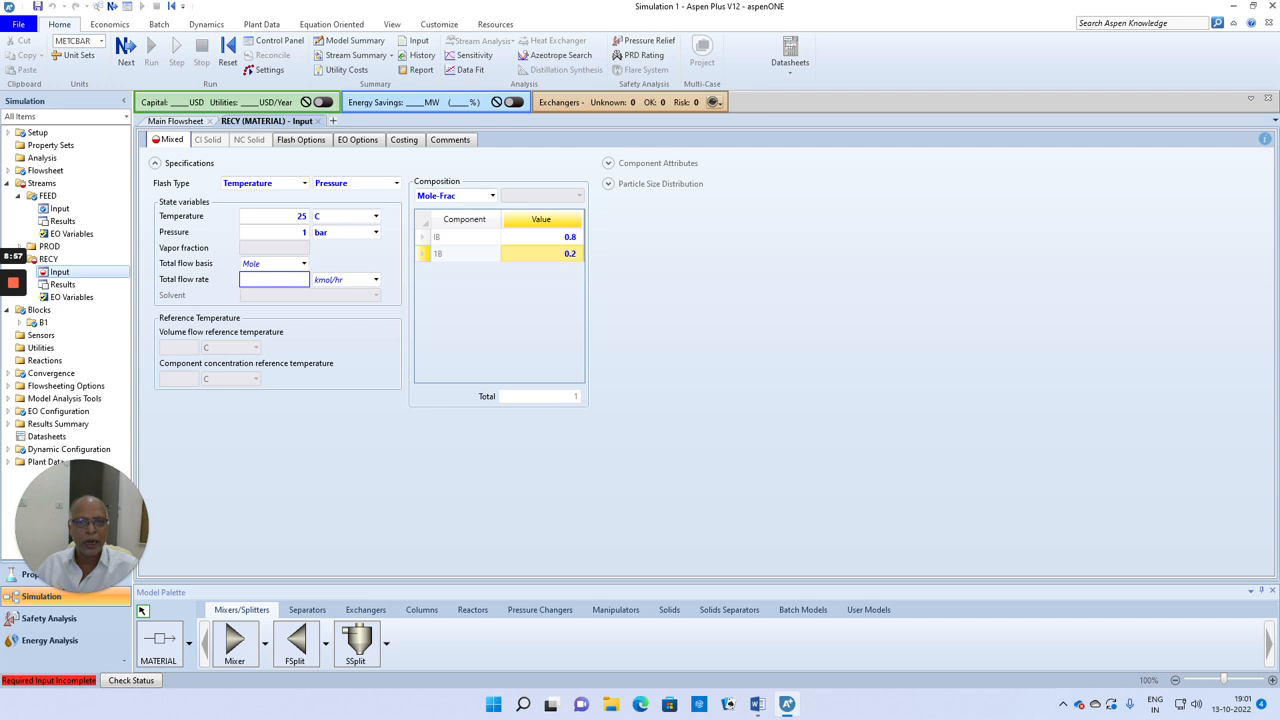
text(10)
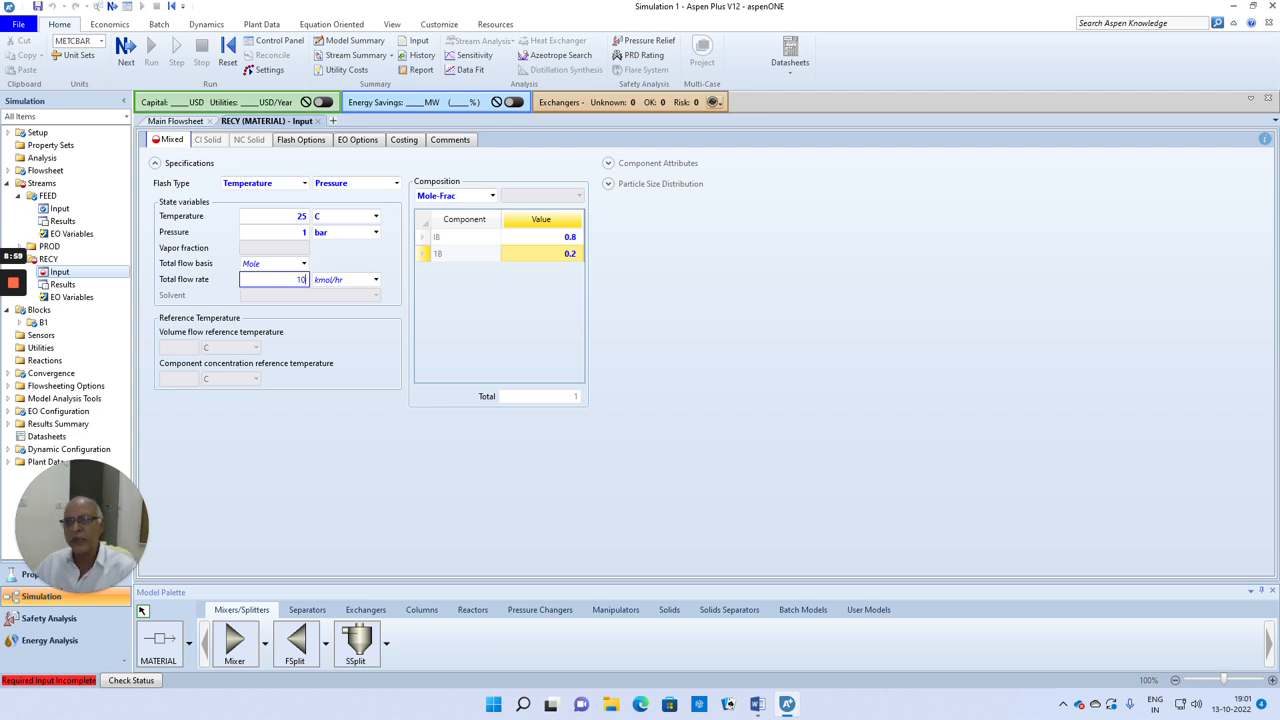
text(0)
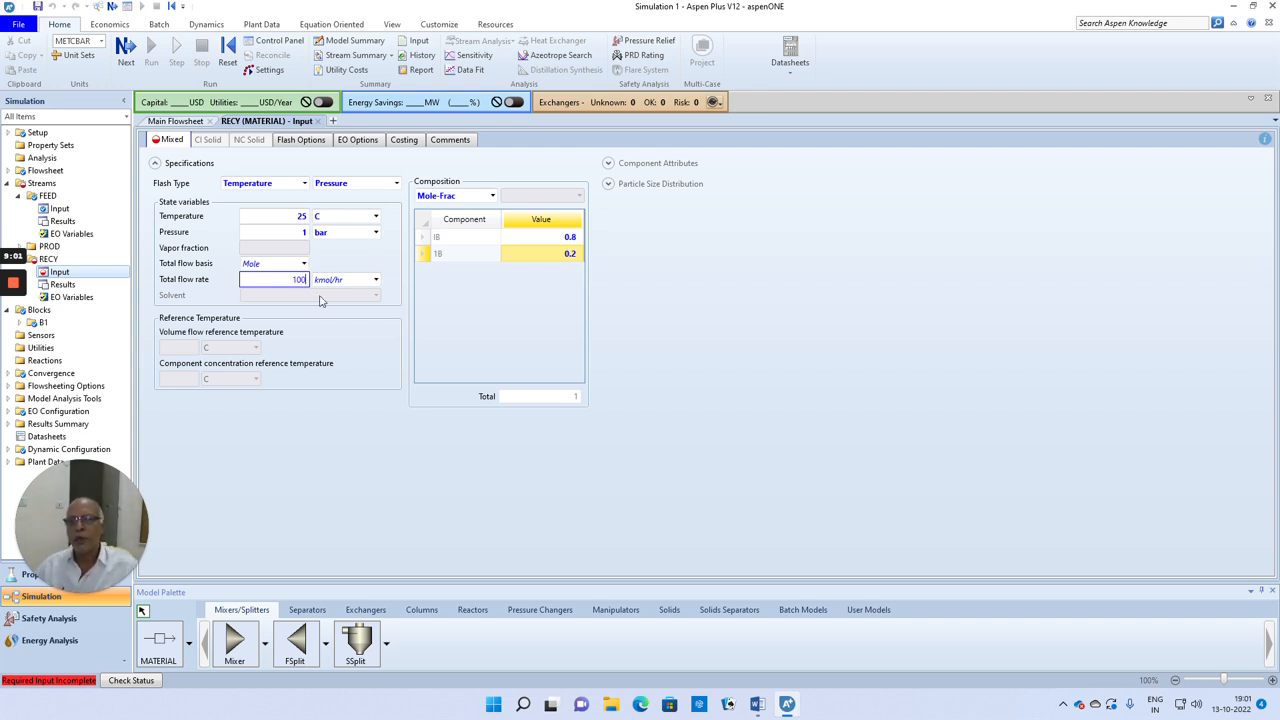
click(630, 318)
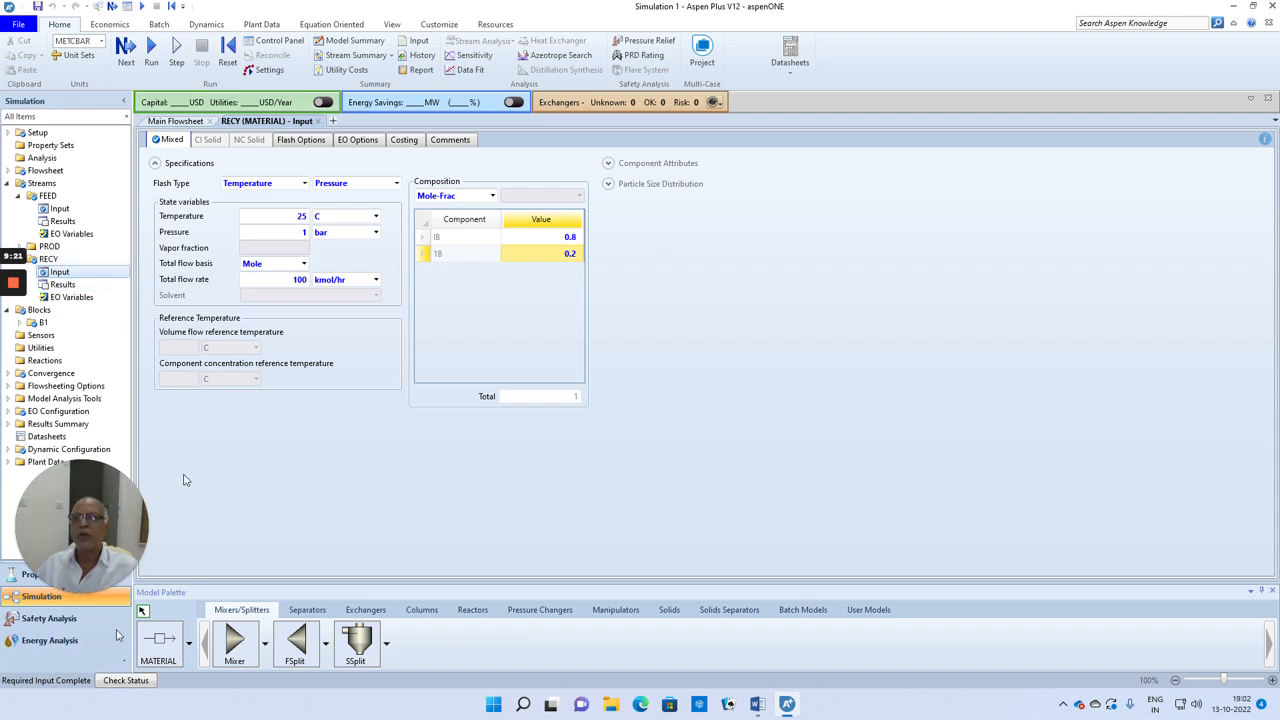
Step: Run the simulation and display the mole fractions of all streams in the stream results summary
click(126, 47)
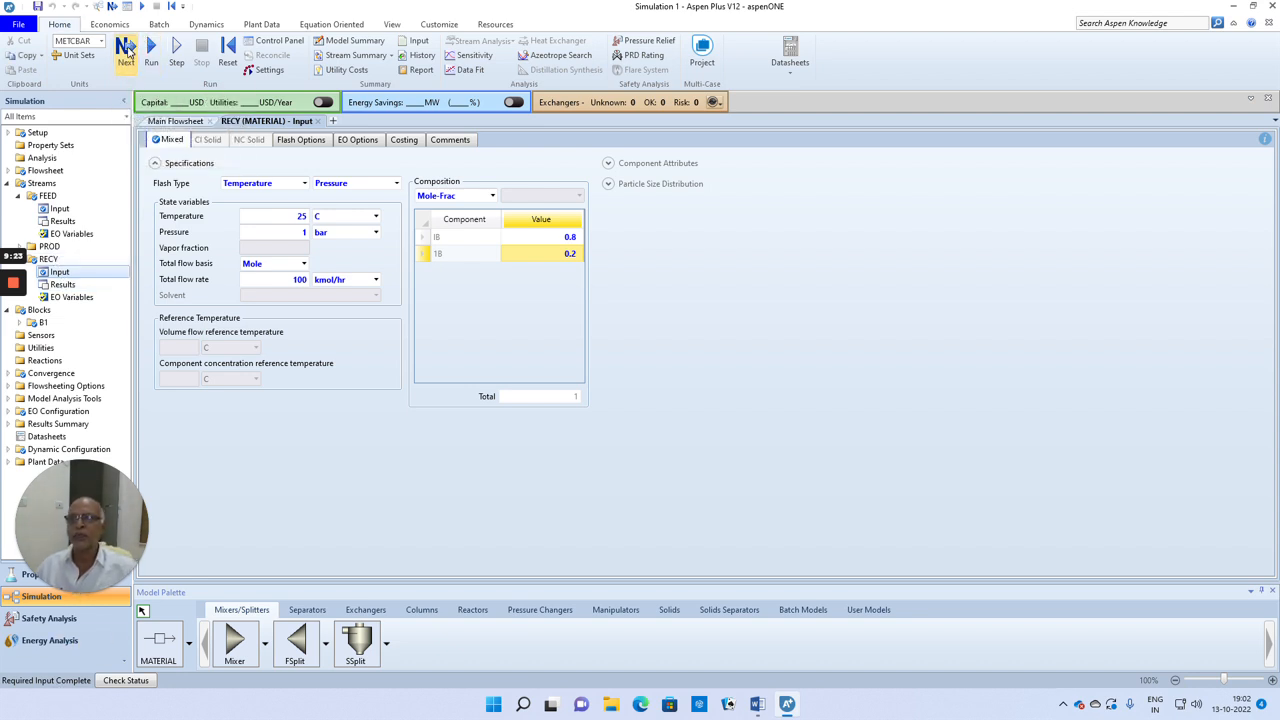
click(714, 377)
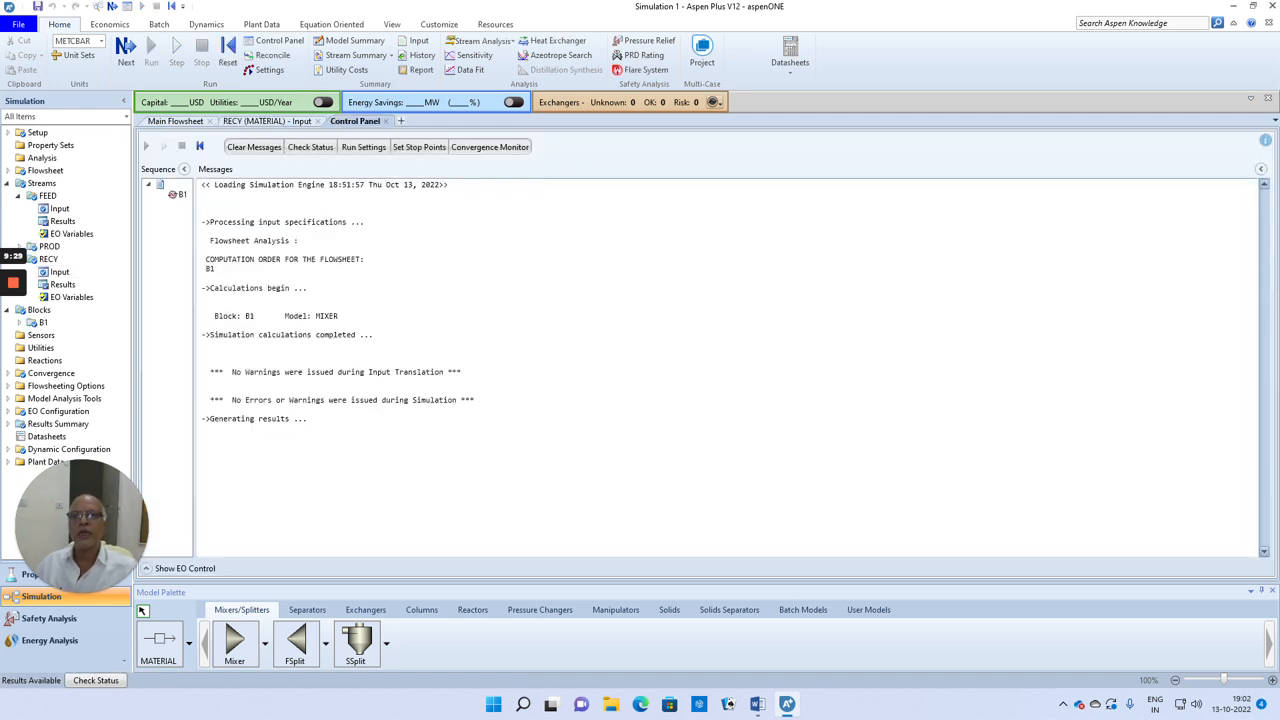
click(355, 55)
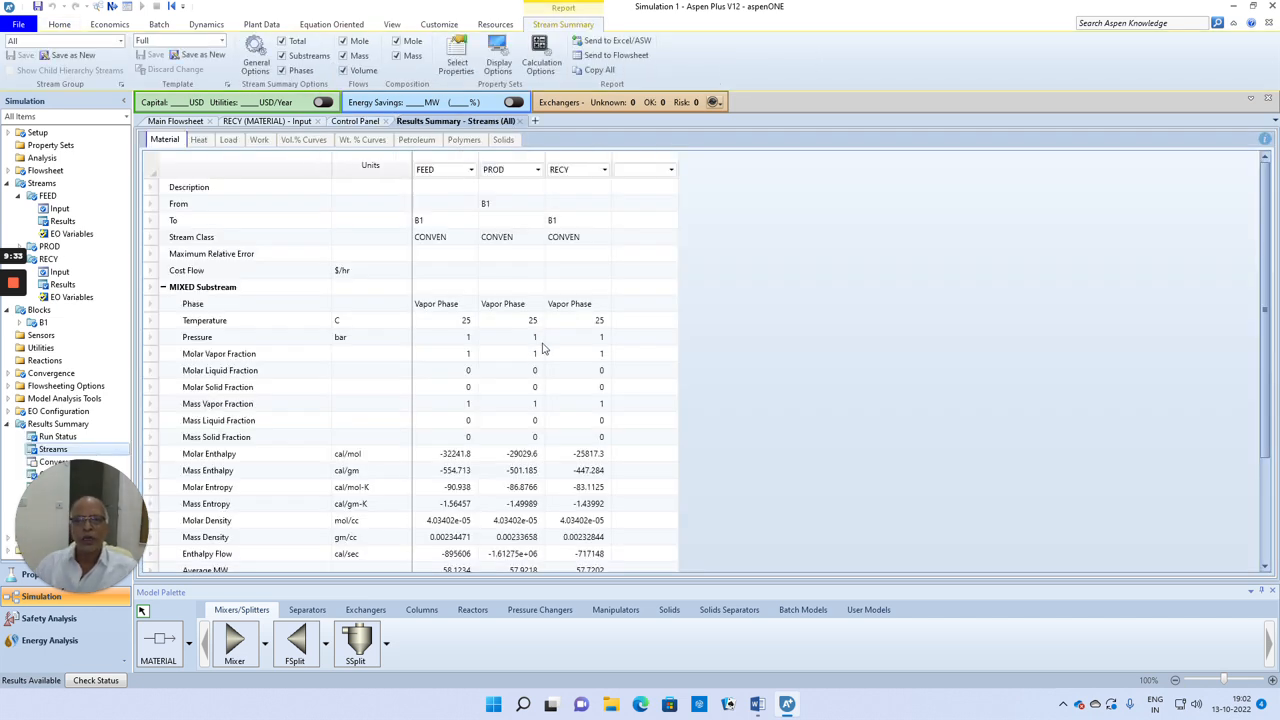
scroll(505, 335, down, 4)
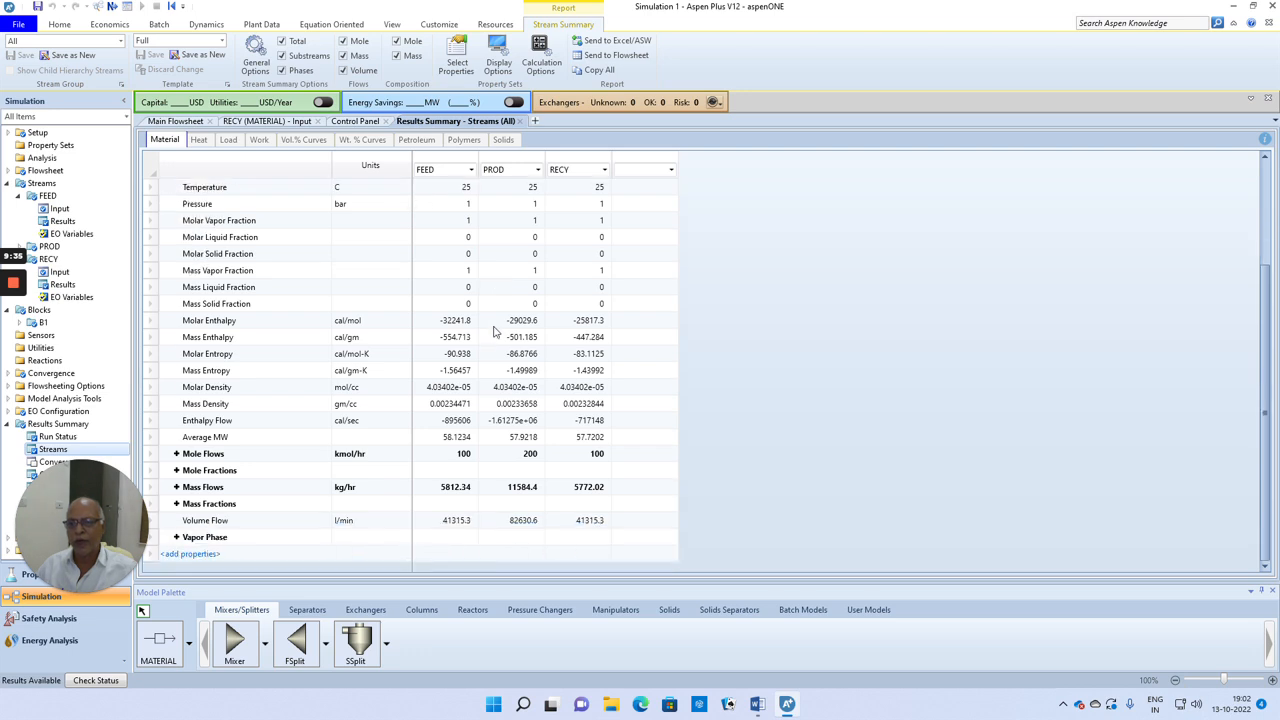
click(177, 471)
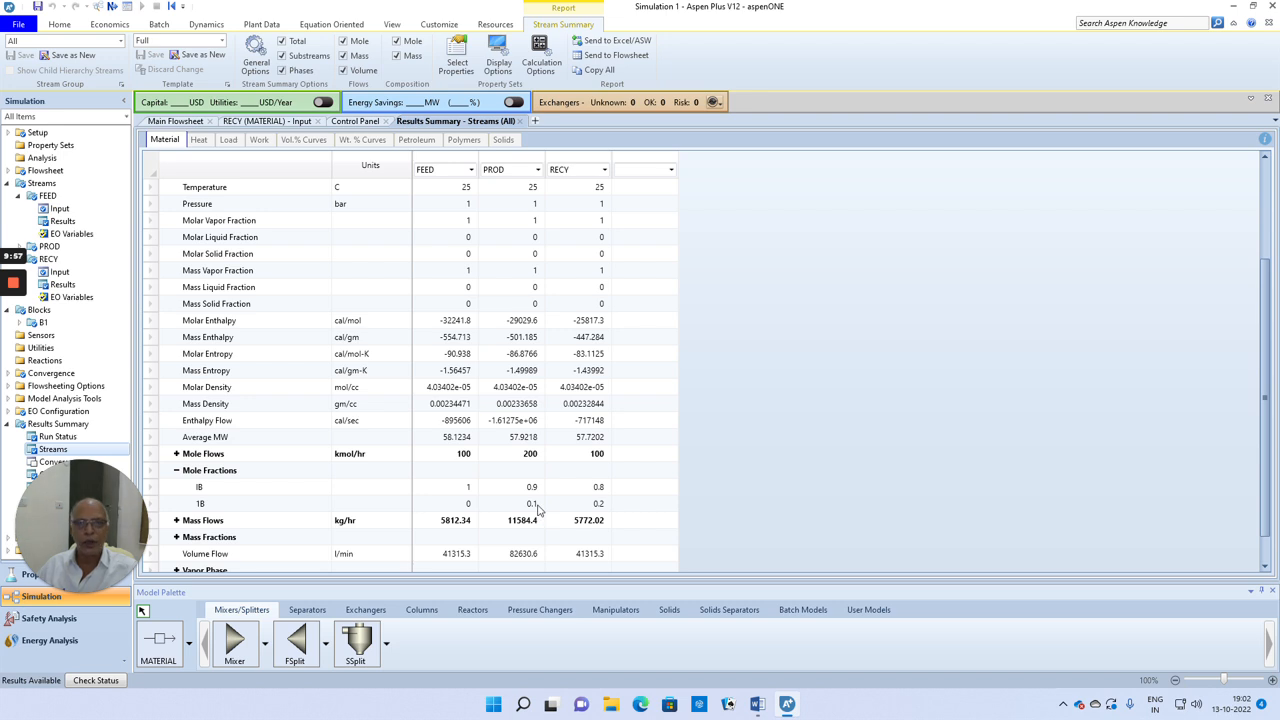
Step: Reopen the RECY stream's input from the main flowsheet and set its total flow rate to 50 kmol/hr
click(178, 121)
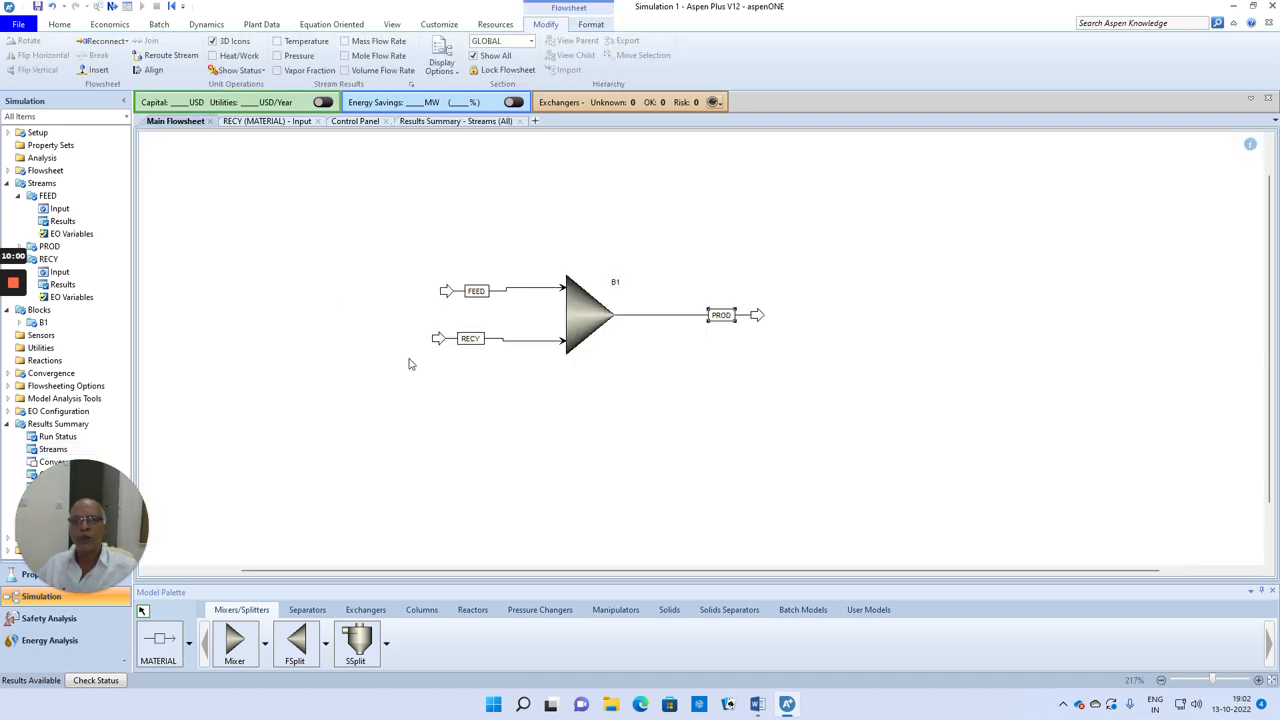
double_click(504, 343)
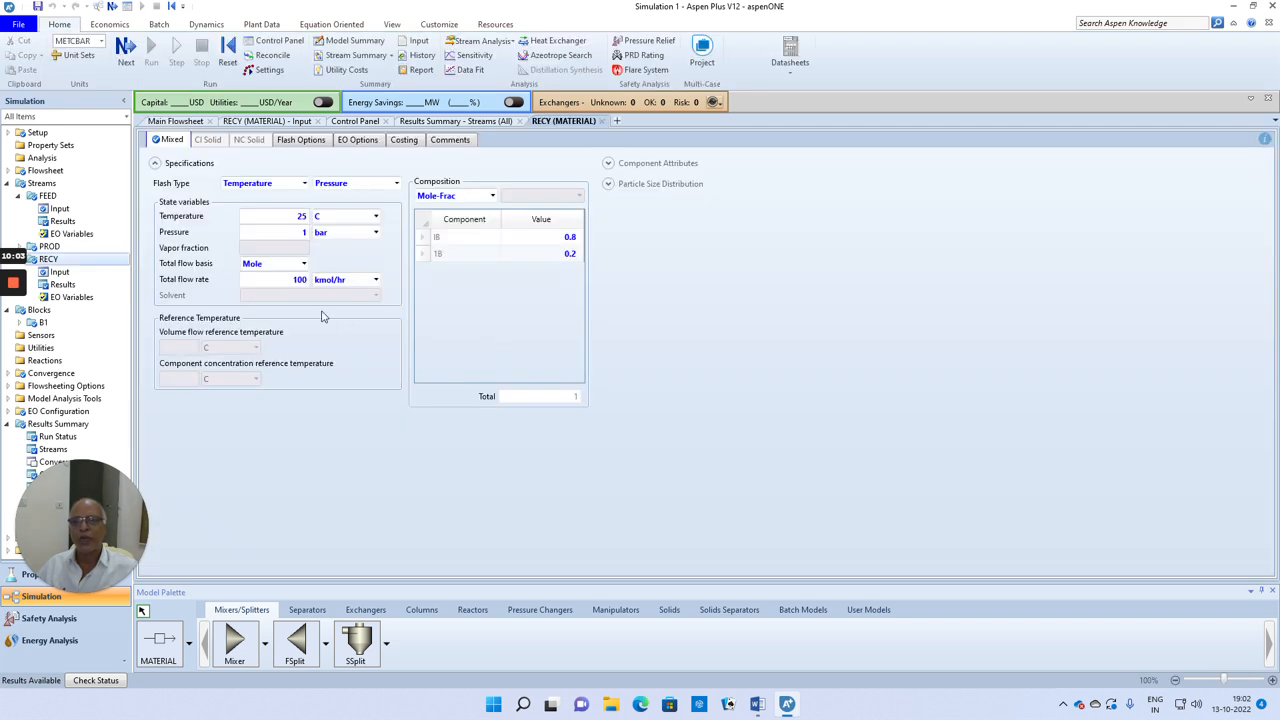
click(298, 280)
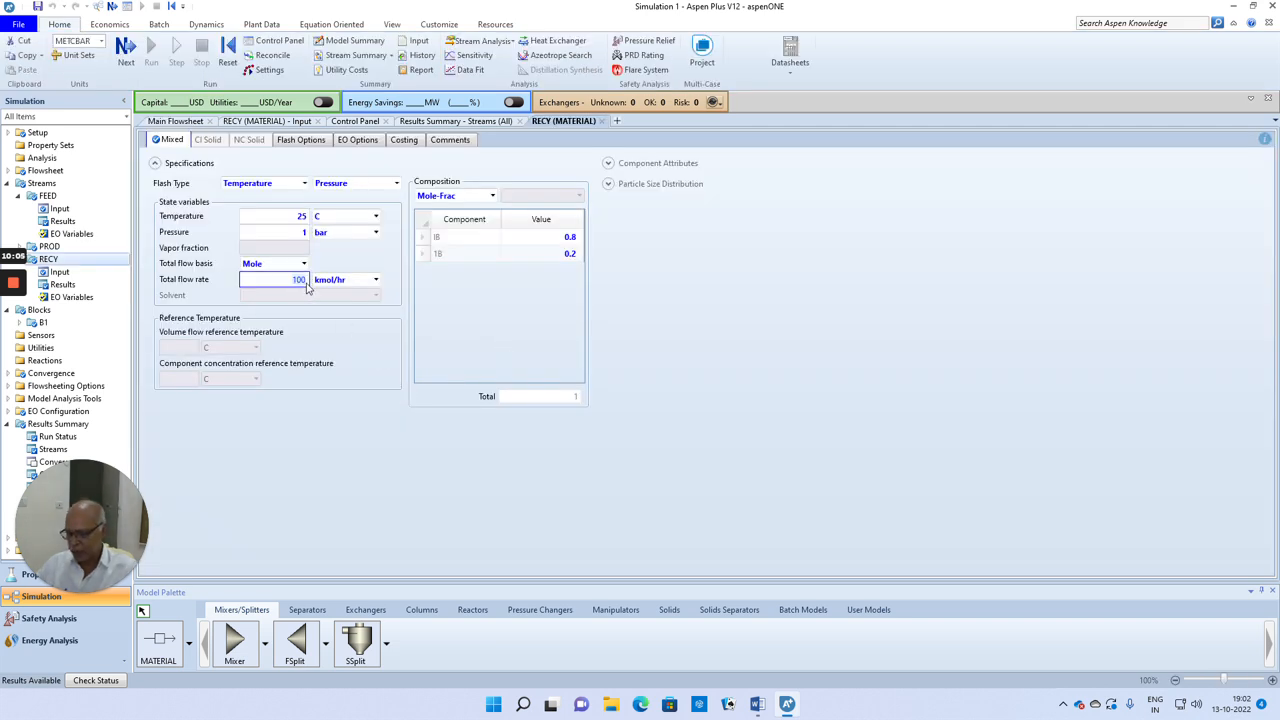
text(50)
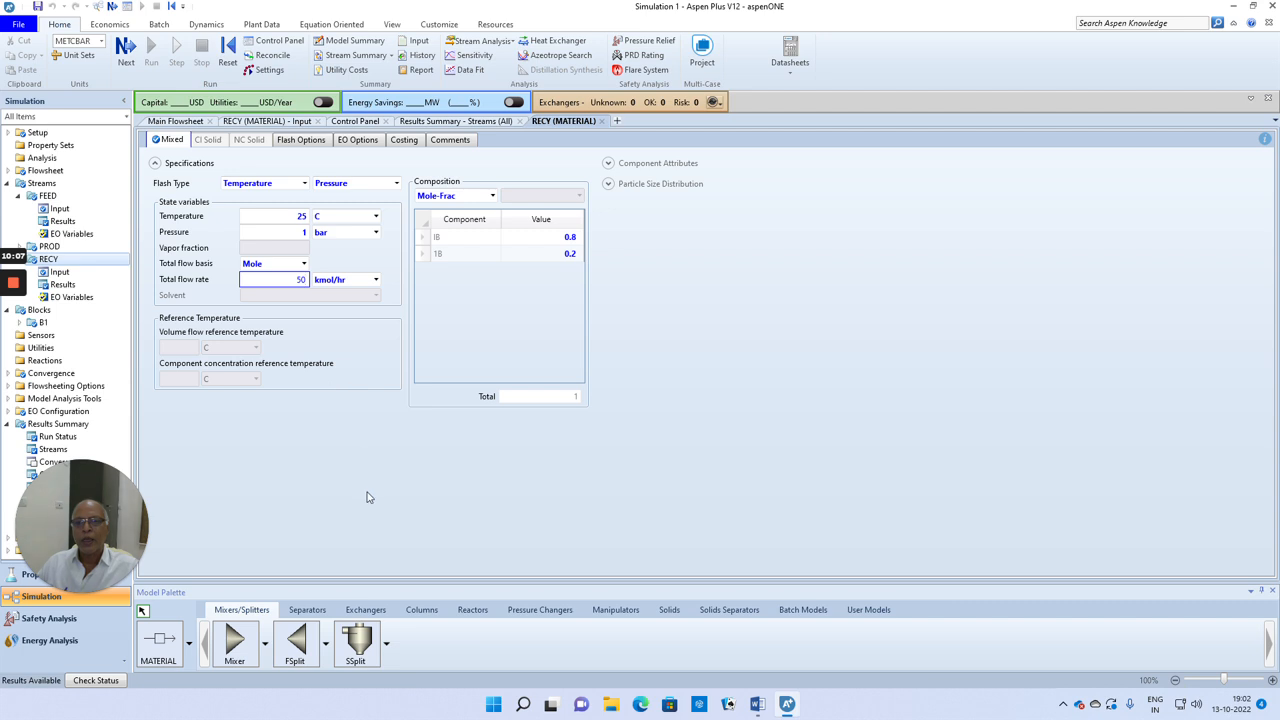
key(Return)
Step: Rerun the simulation with the changed RECY flow and view the updated stream results
click(126, 52)
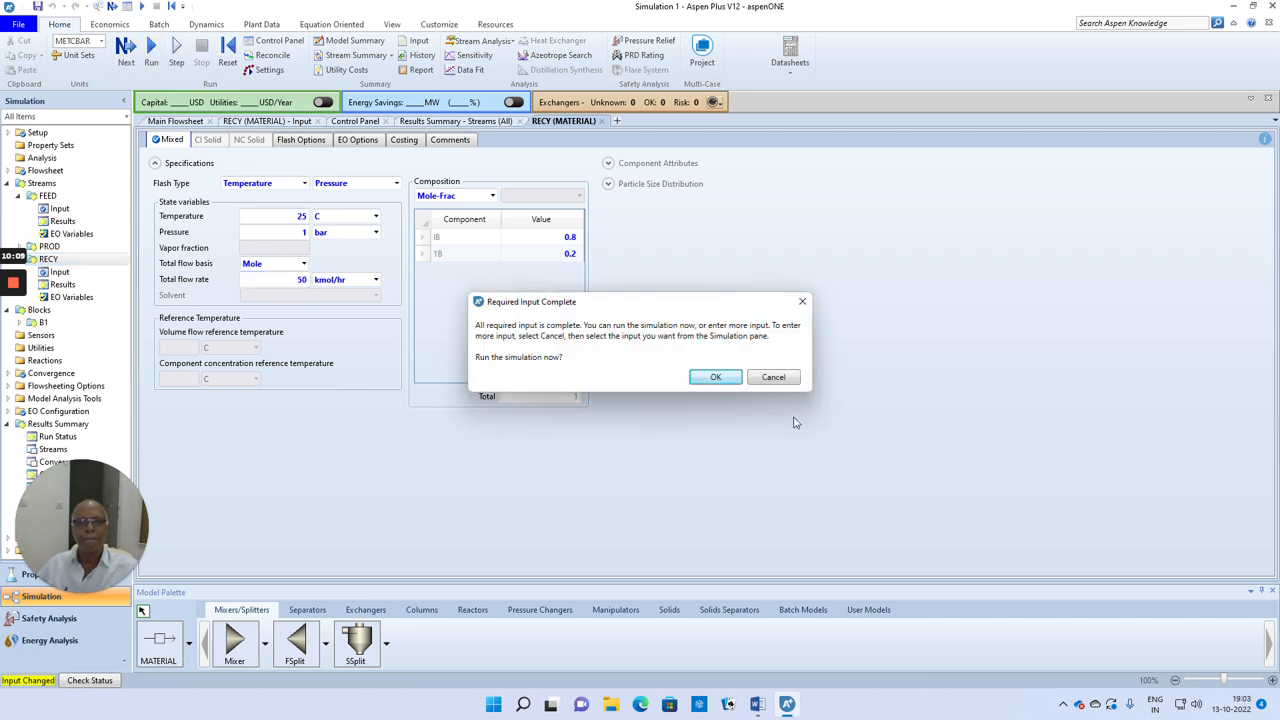
click(716, 377)
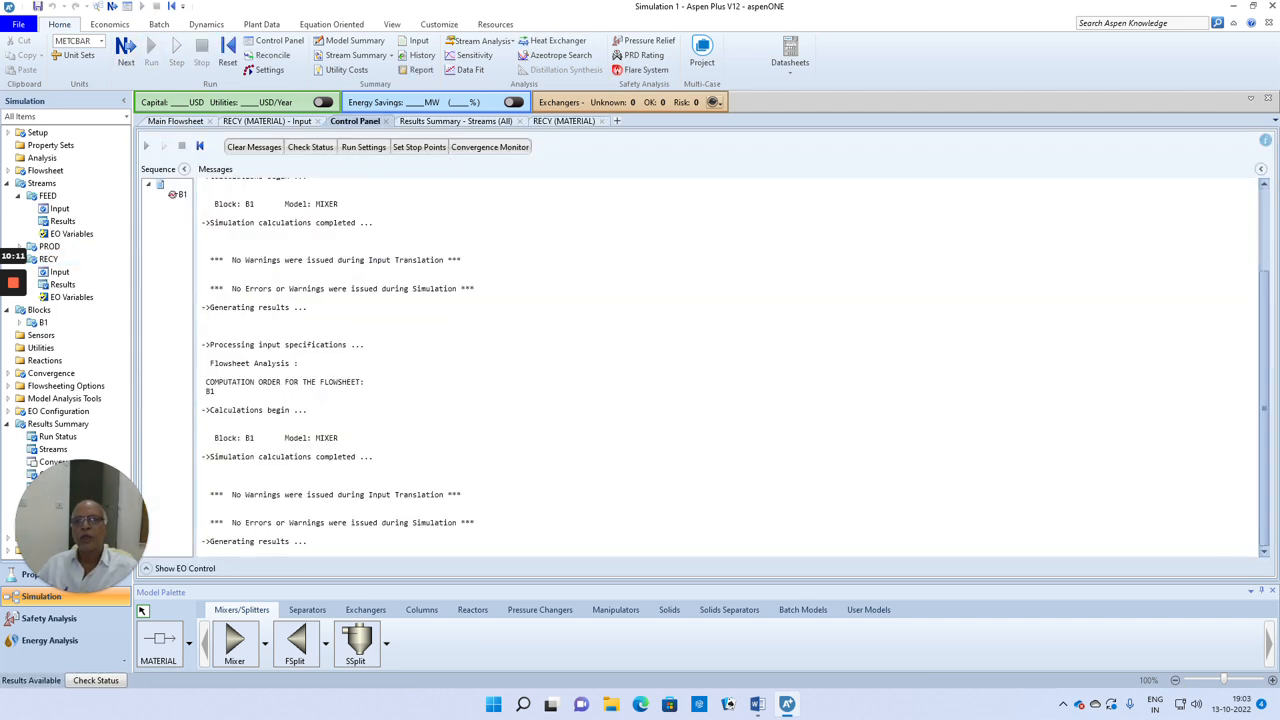
click(430, 122)
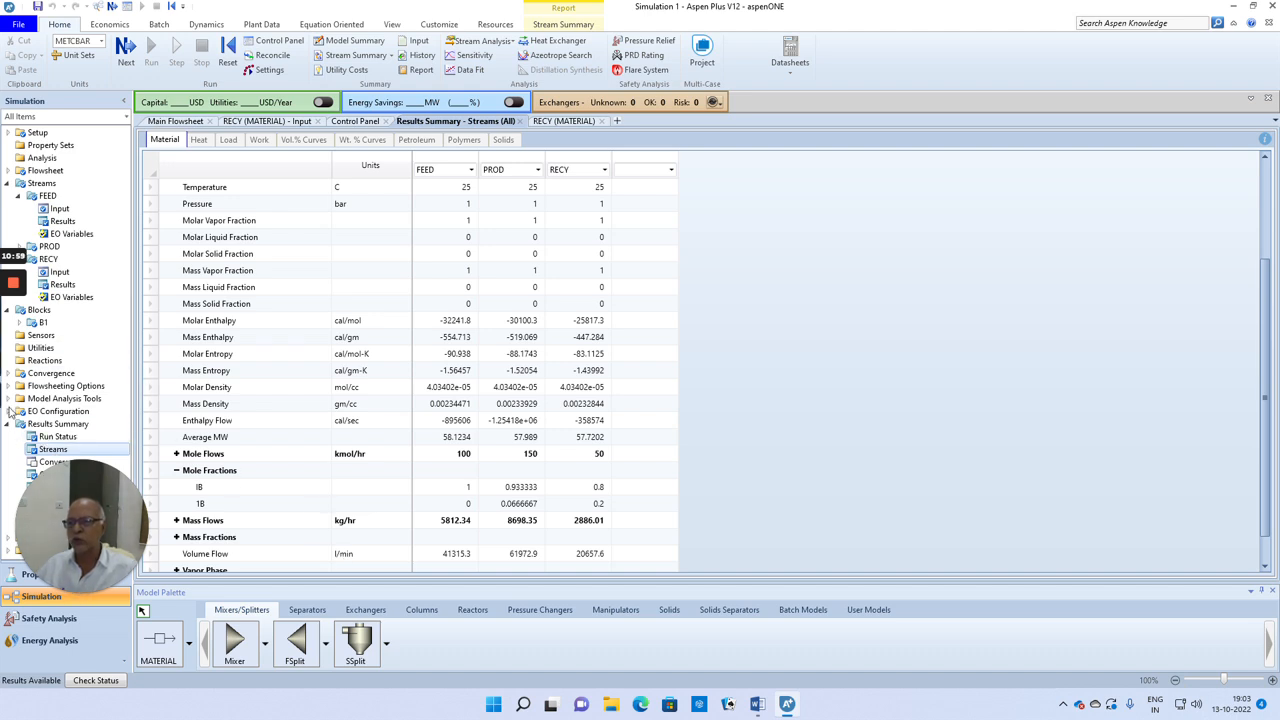
mouse_move(17, 402)
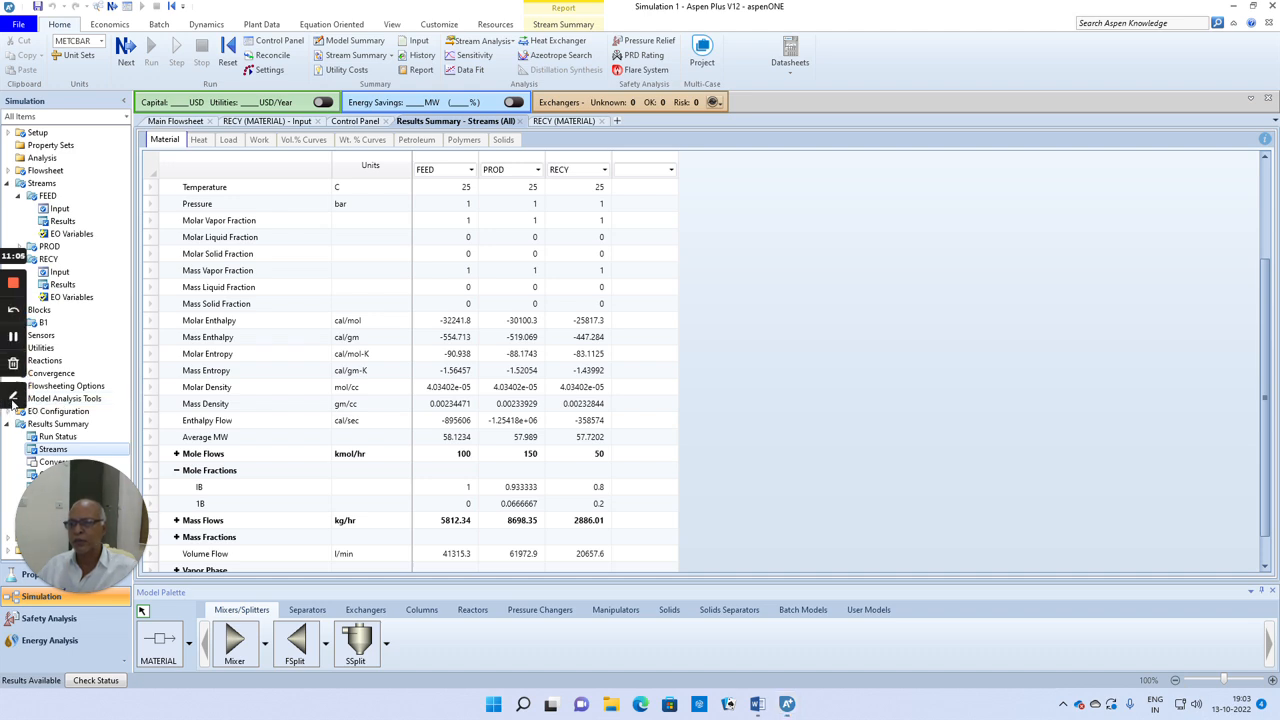
click(12, 400)
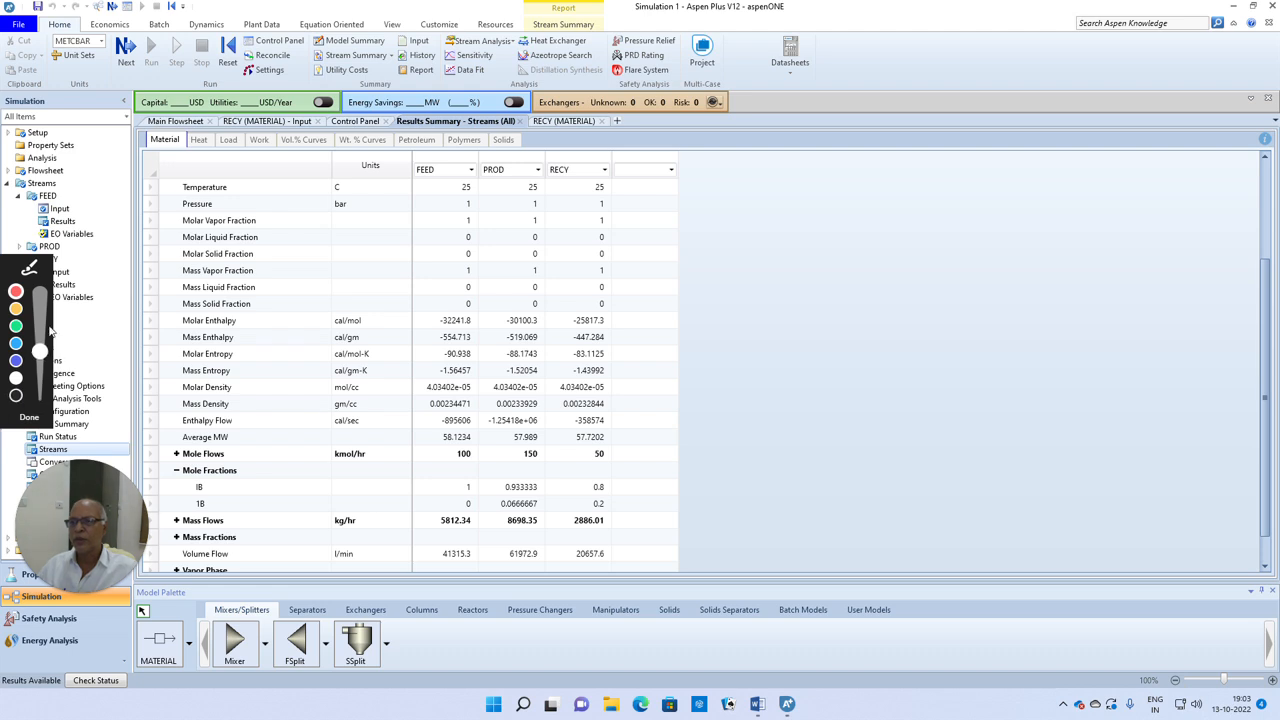
click(30, 414)
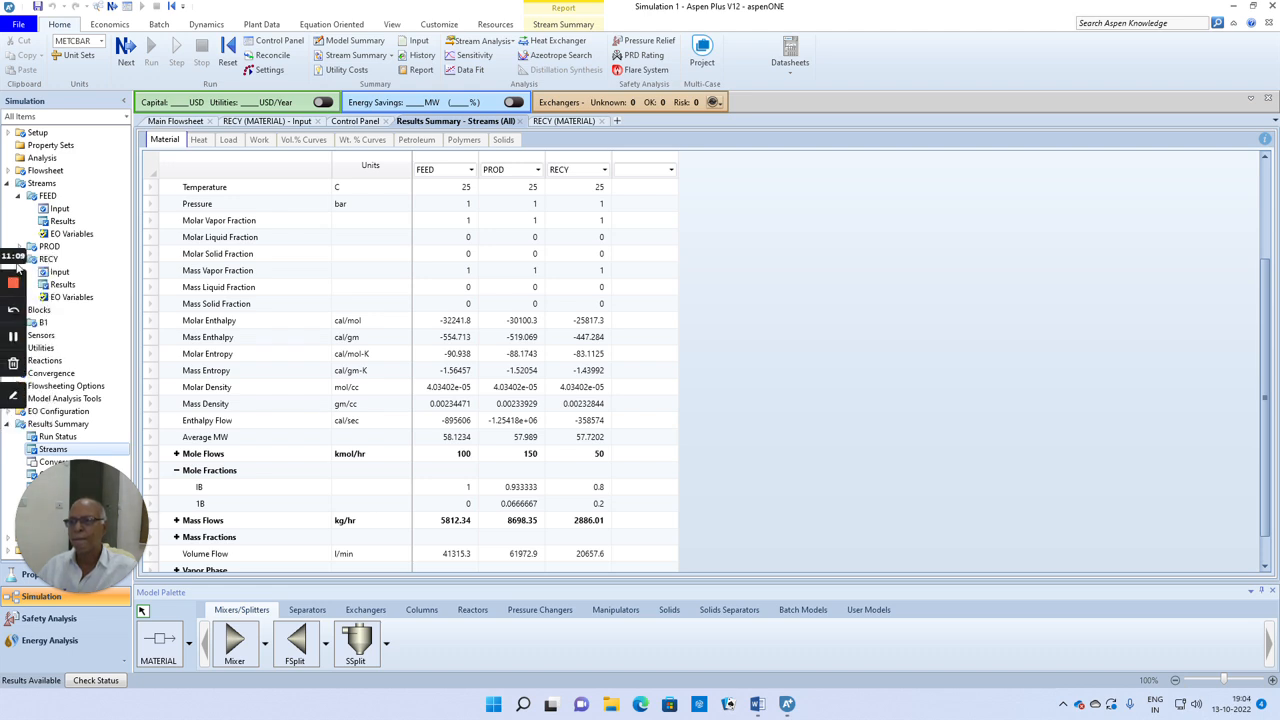
Step: Create a new sensitivity analysis under Model Analysis Tools with the ID S-1
click(45, 400)
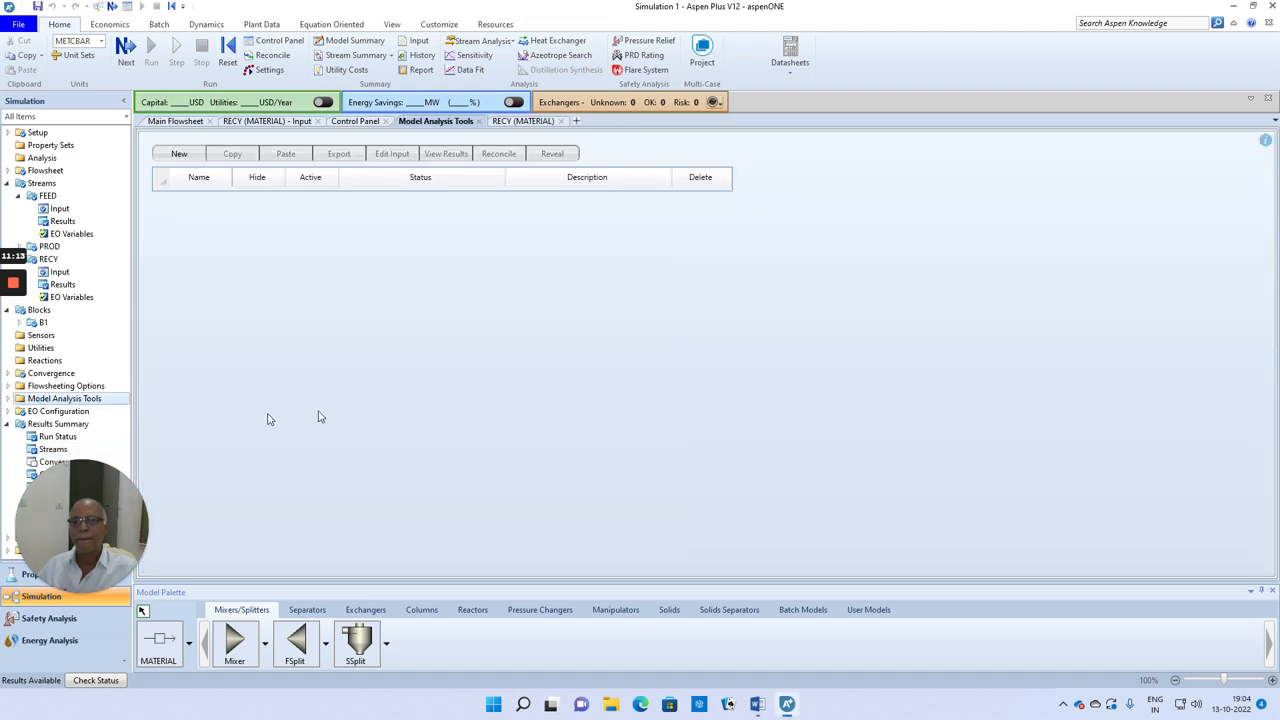
click(180, 154)
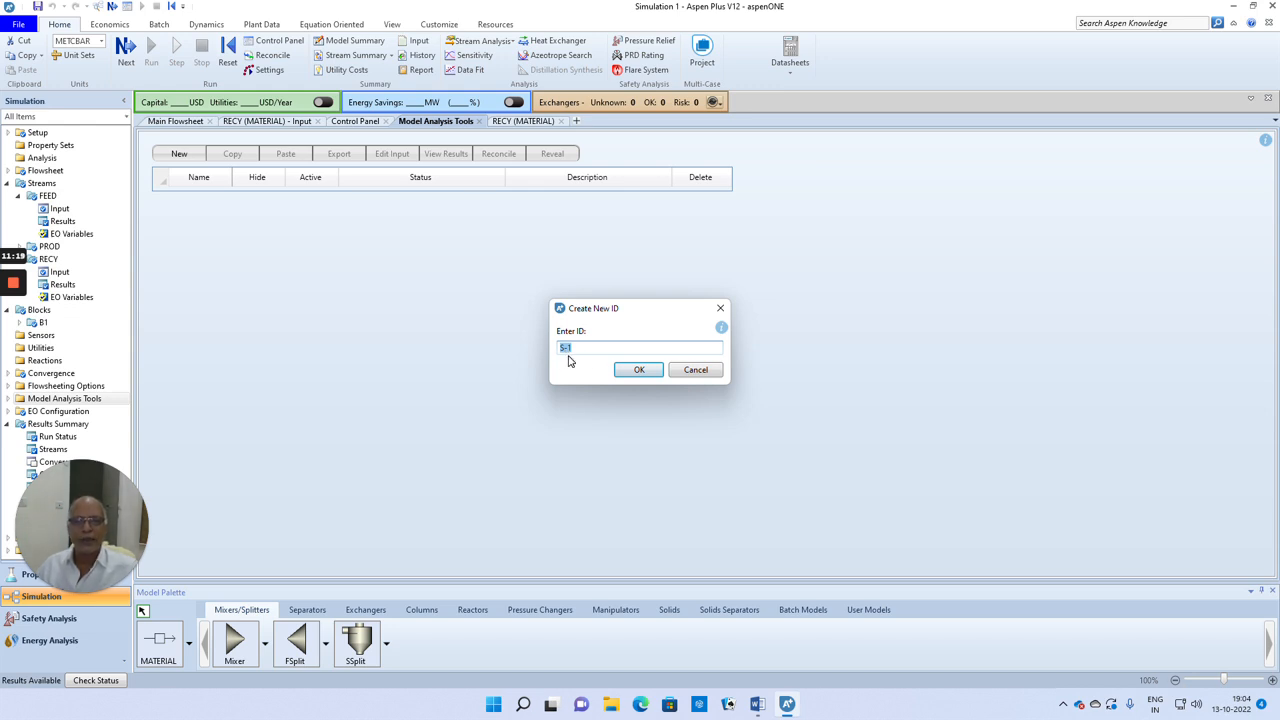
click(640, 370)
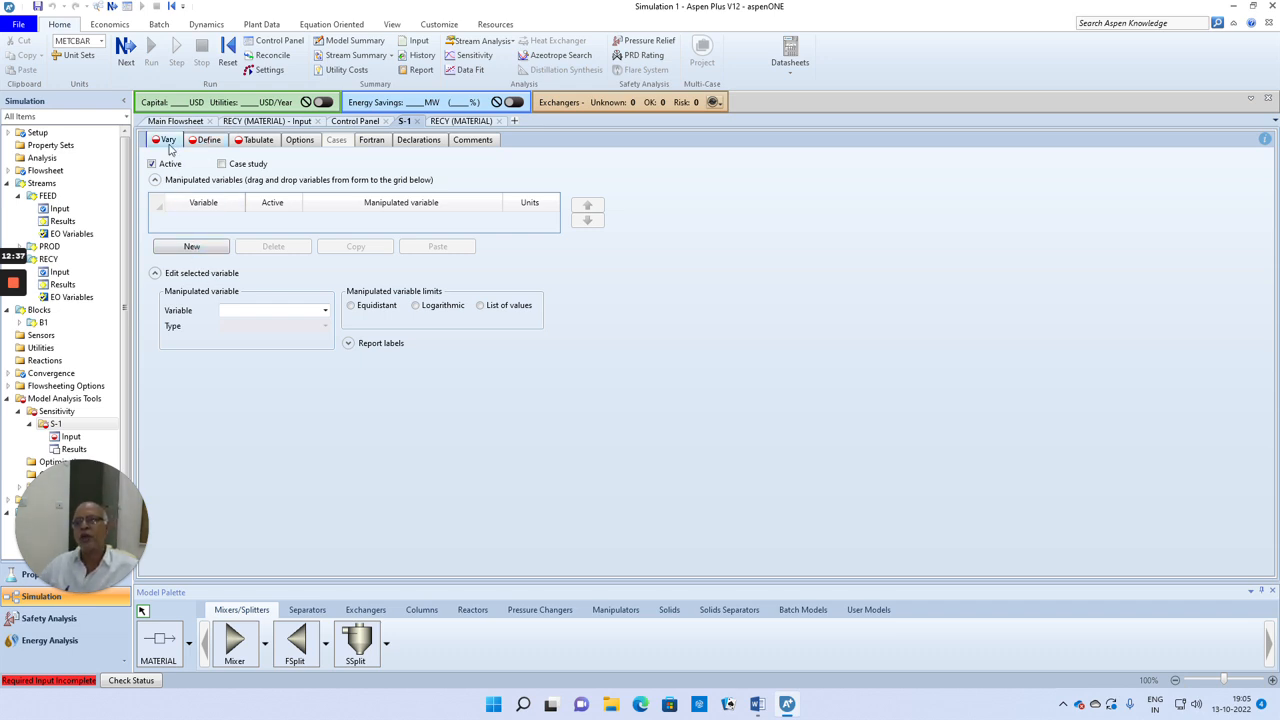
Step: Add a manipulated variable to S-1 of type Stream-Var for stream RECY, with MOLE-FLOW as the variable
click(193, 251)
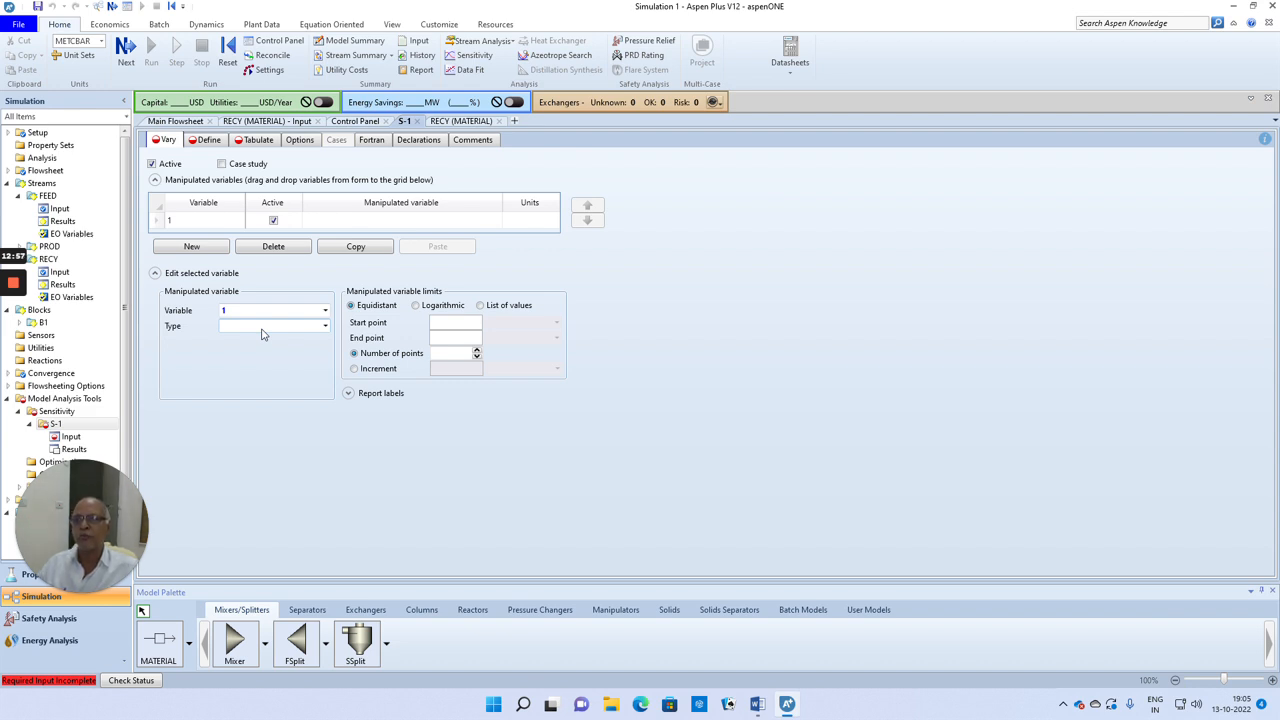
click(324, 328)
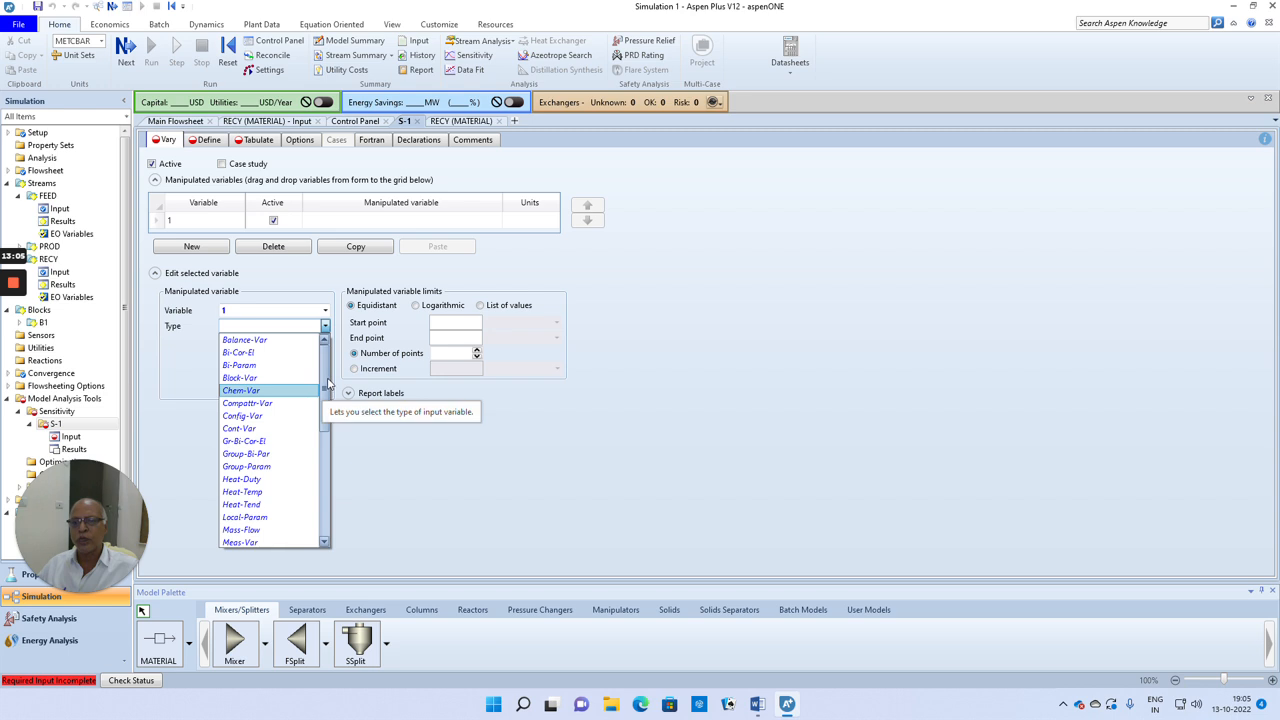
drag(326, 385, 327, 455)
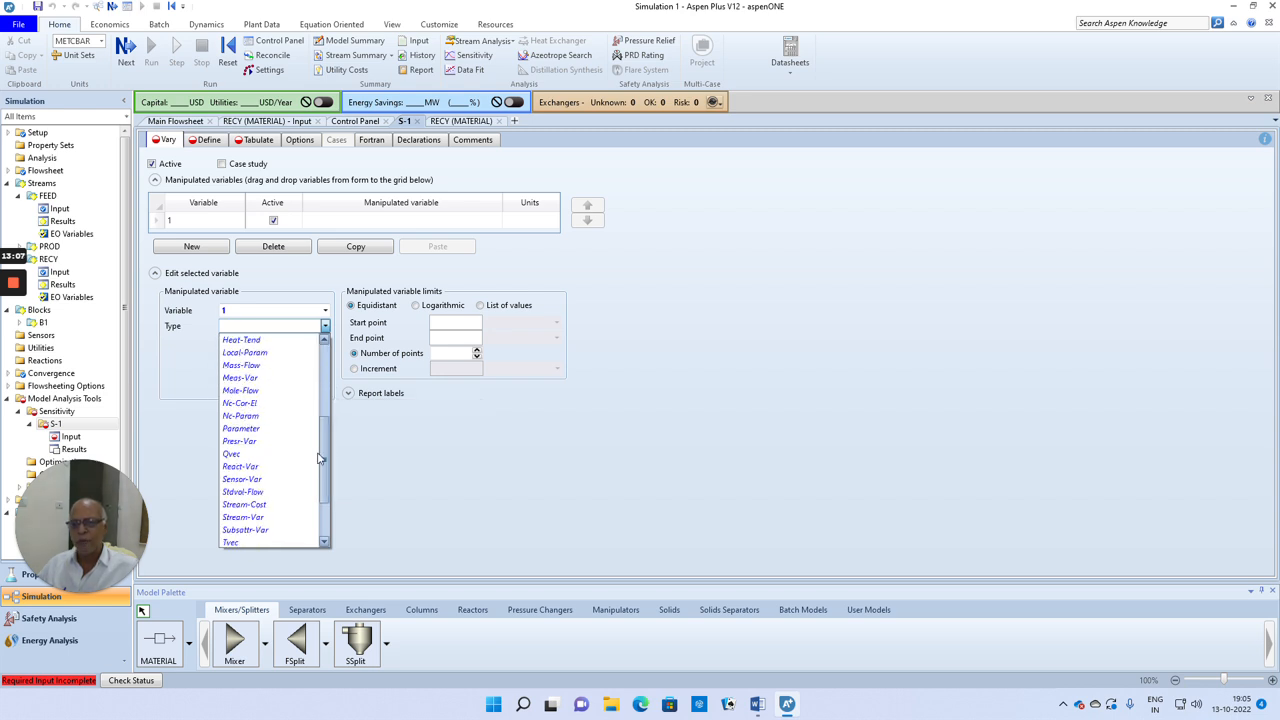
click(258, 519)
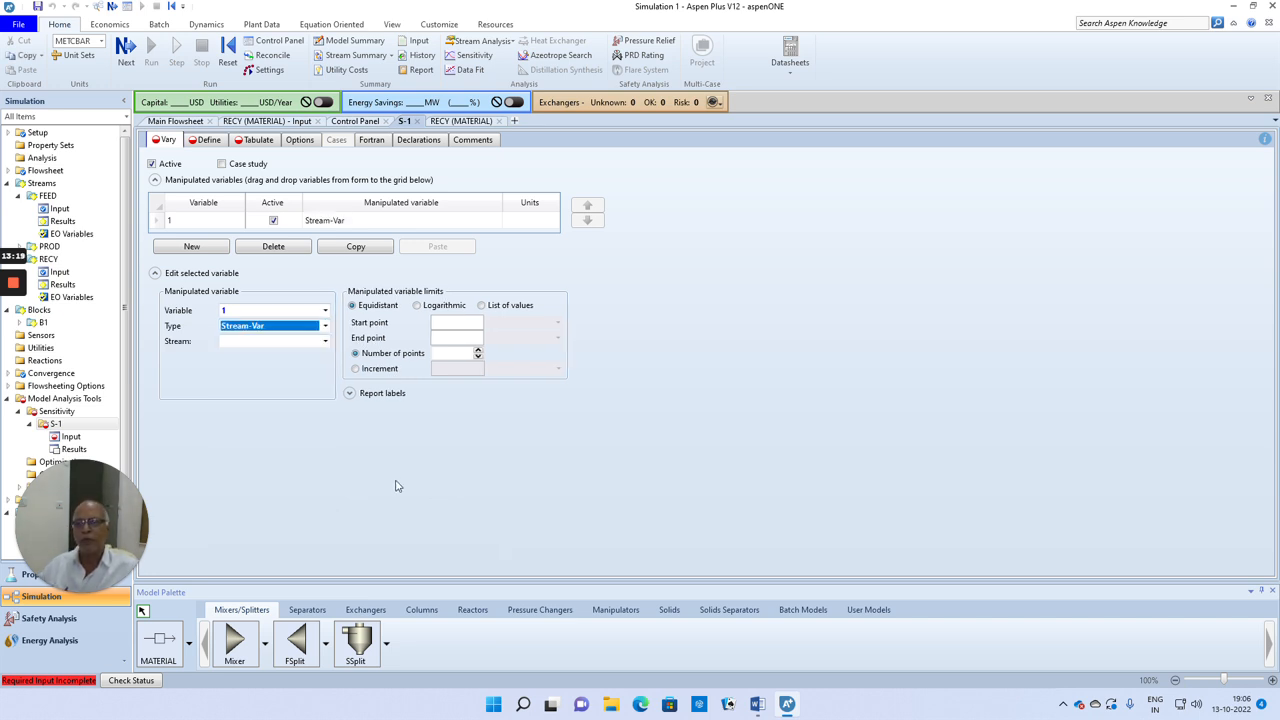
click(325, 341)
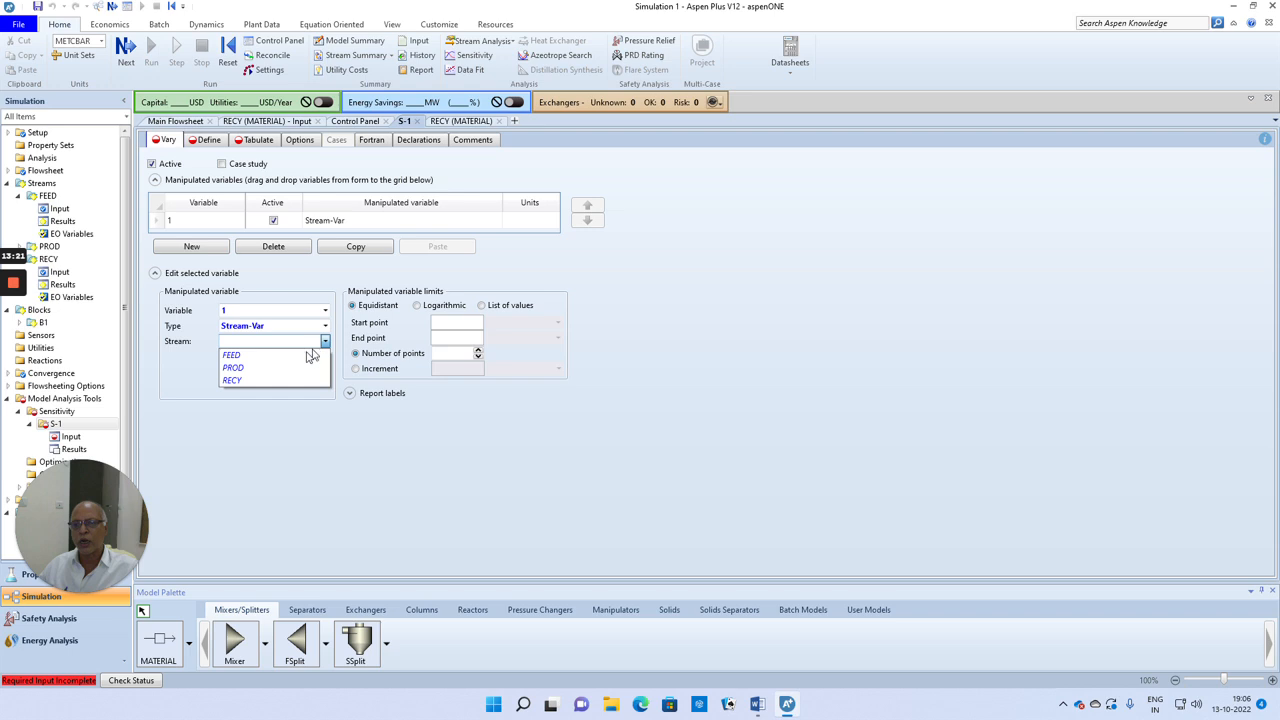
click(251, 382)
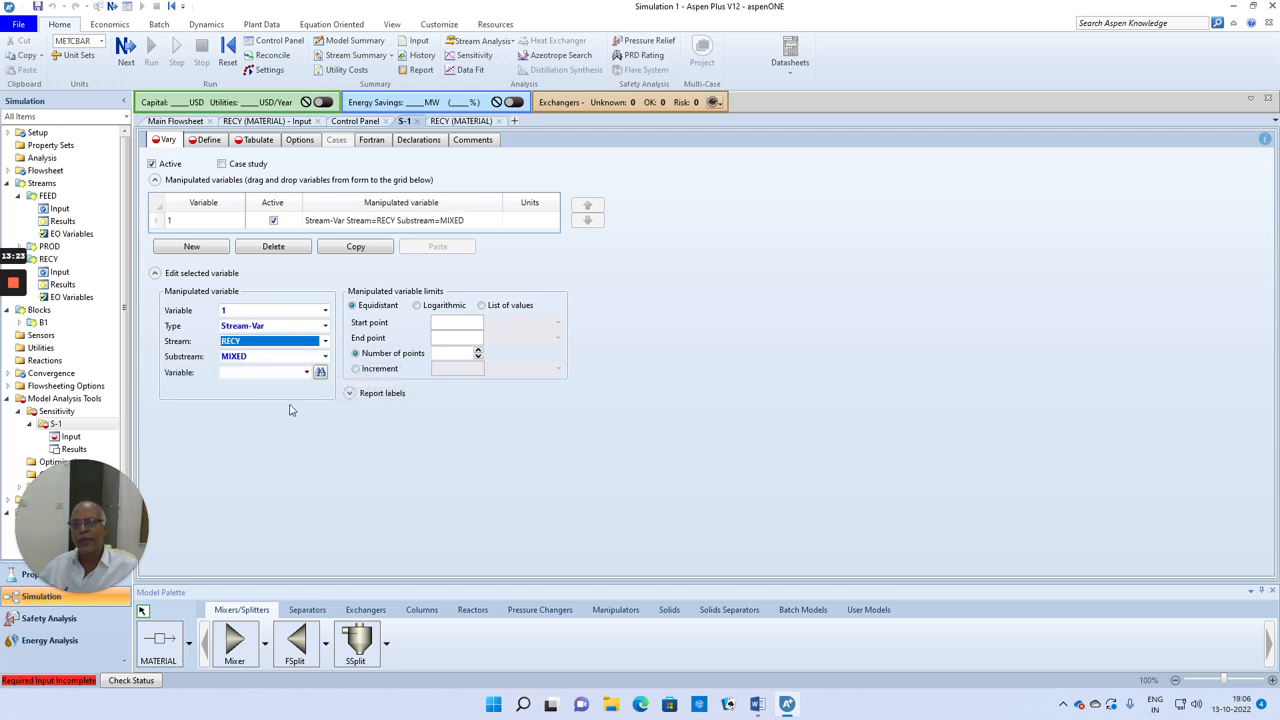
click(306, 372)
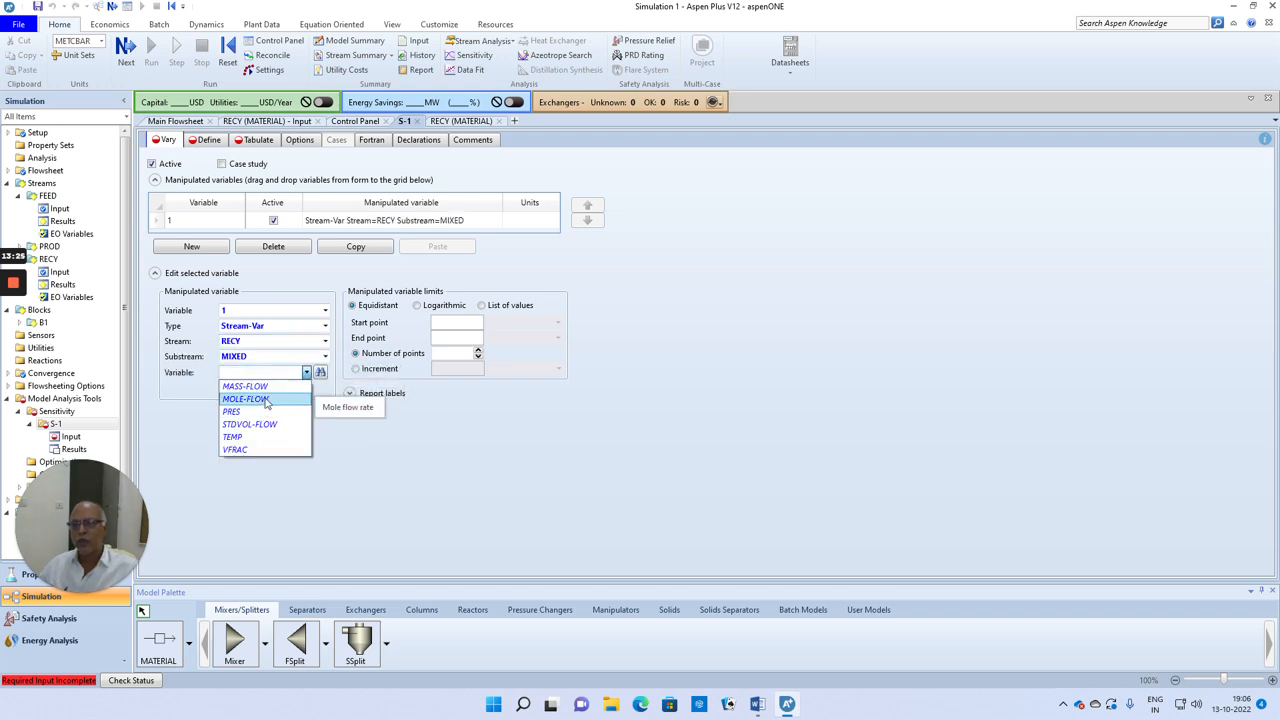
click(266, 401)
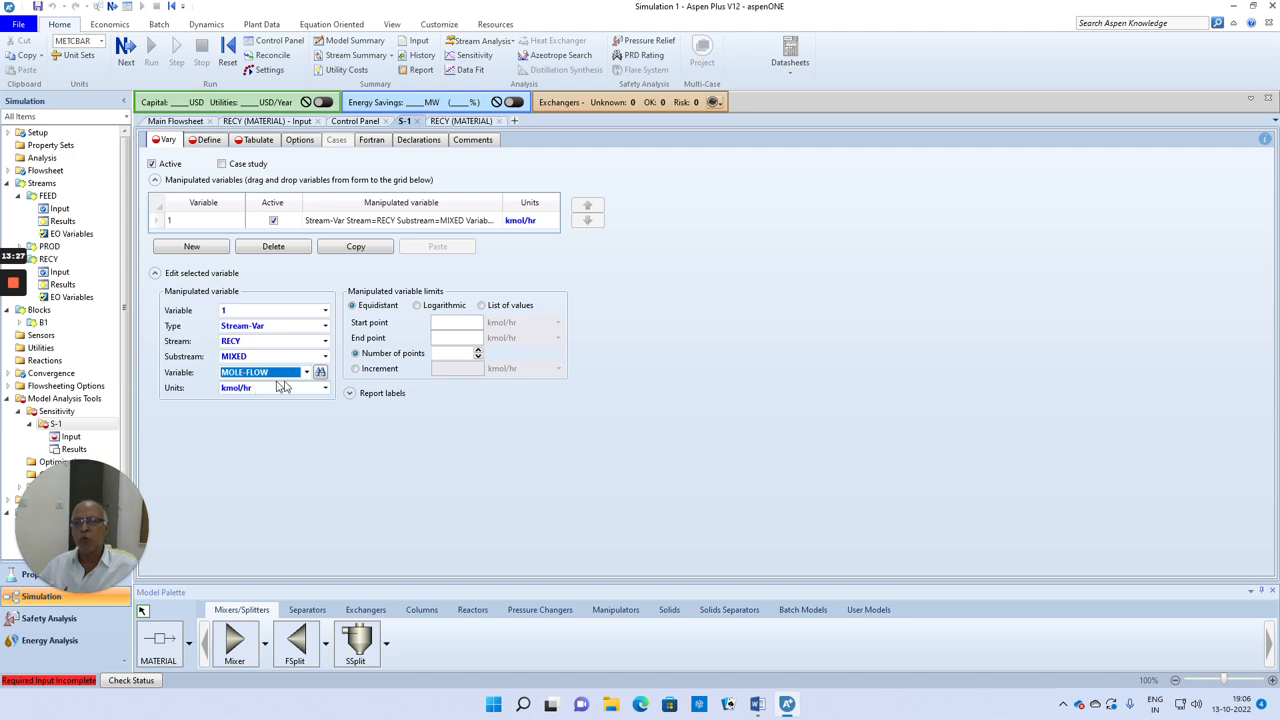
Step: Set equidistant limits for the manipulated variable from 10 to 100 kmol/hr with an increment of 5 kmol/hr
click(457, 323)
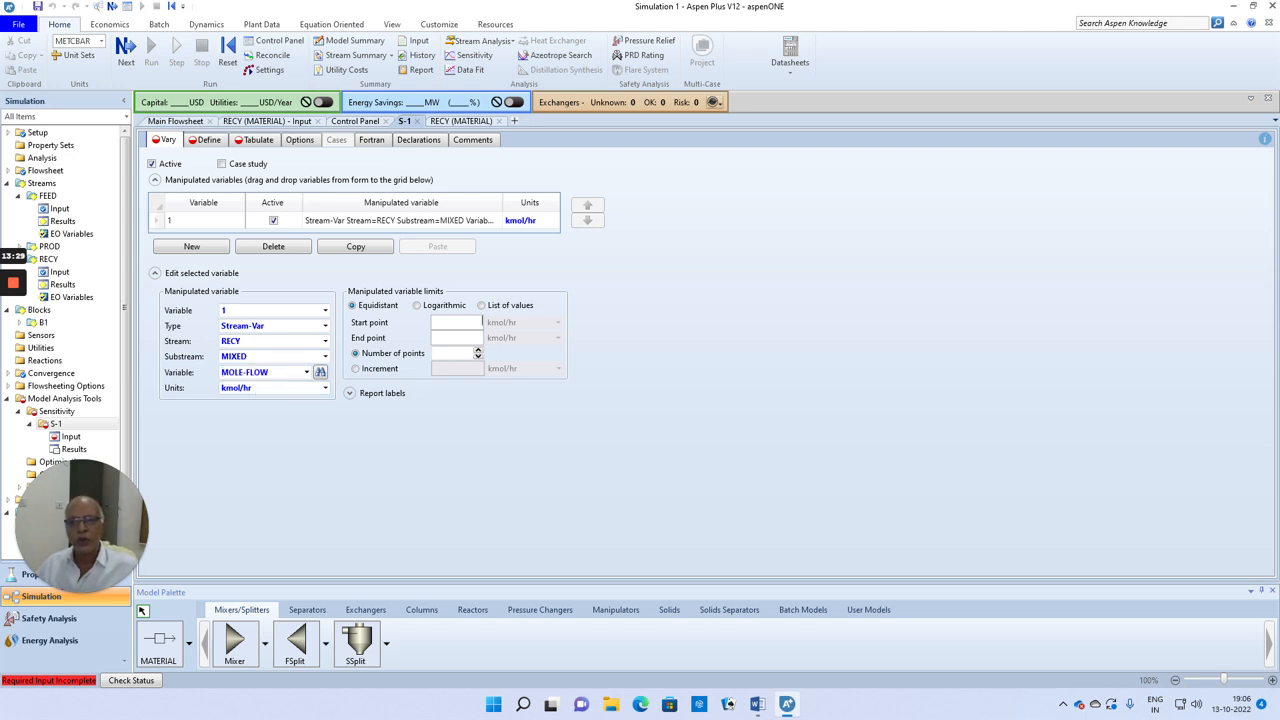
text(10)
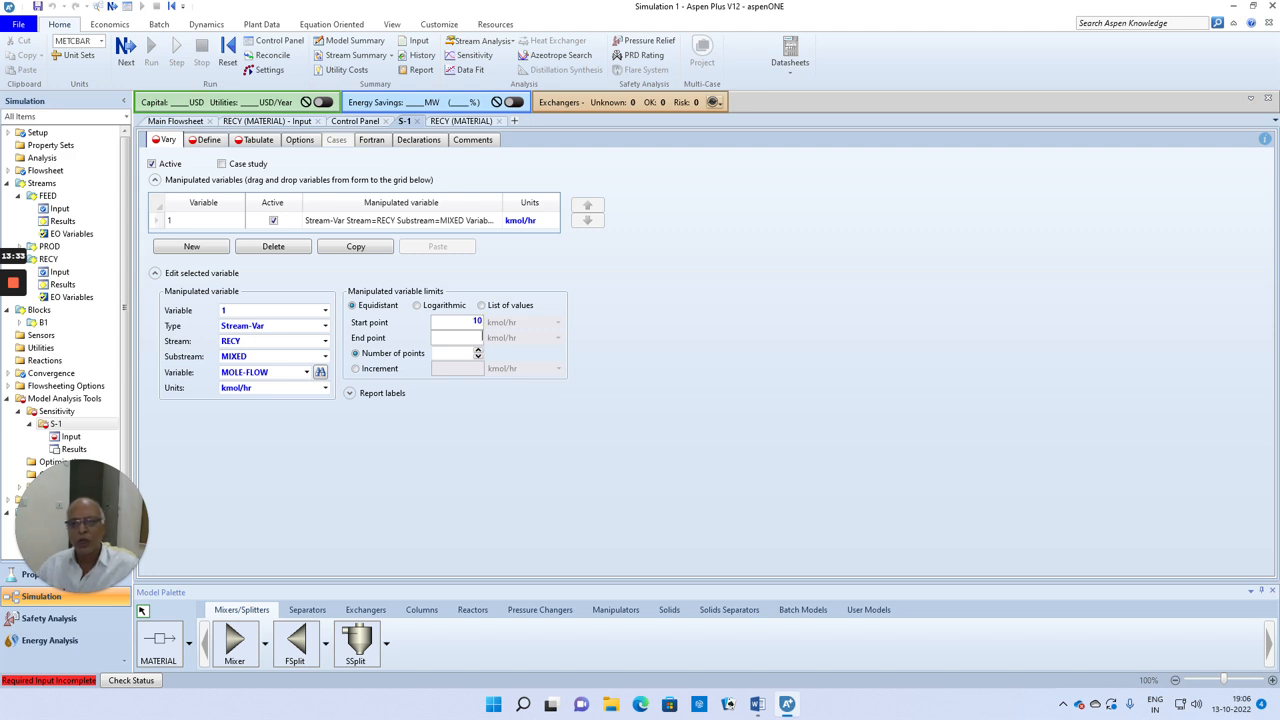
text(100)
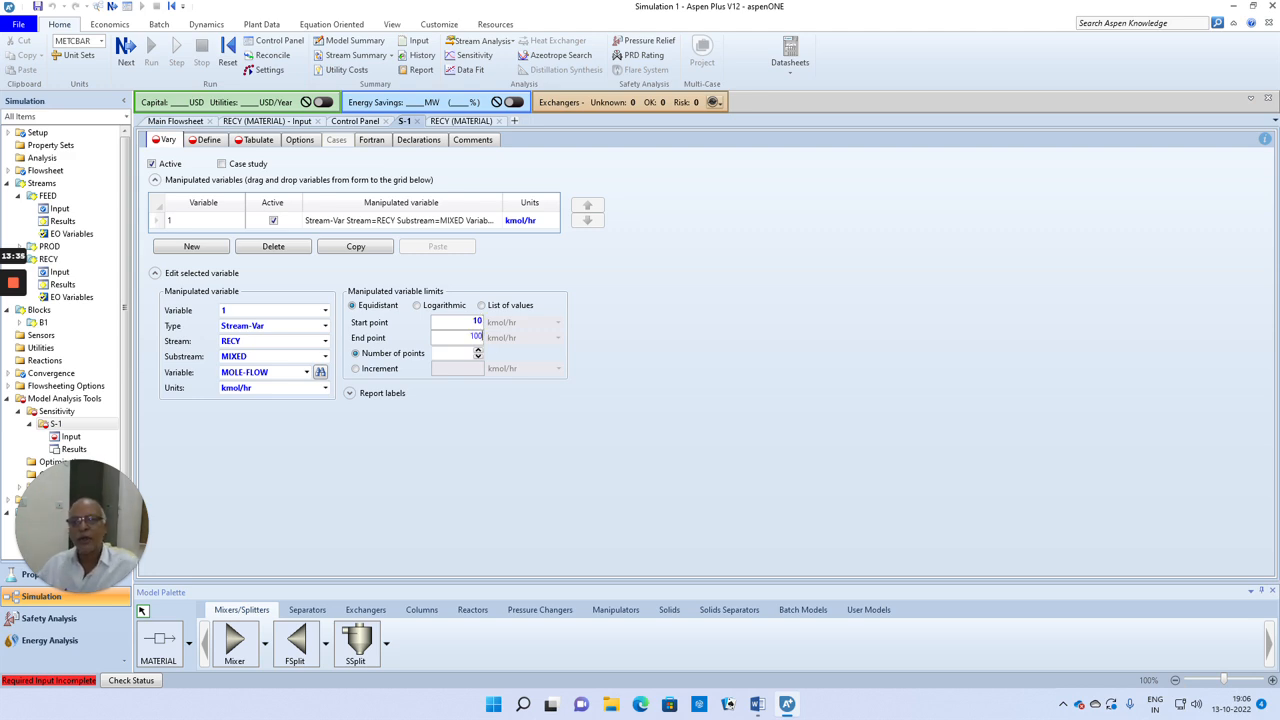
click(355, 368)
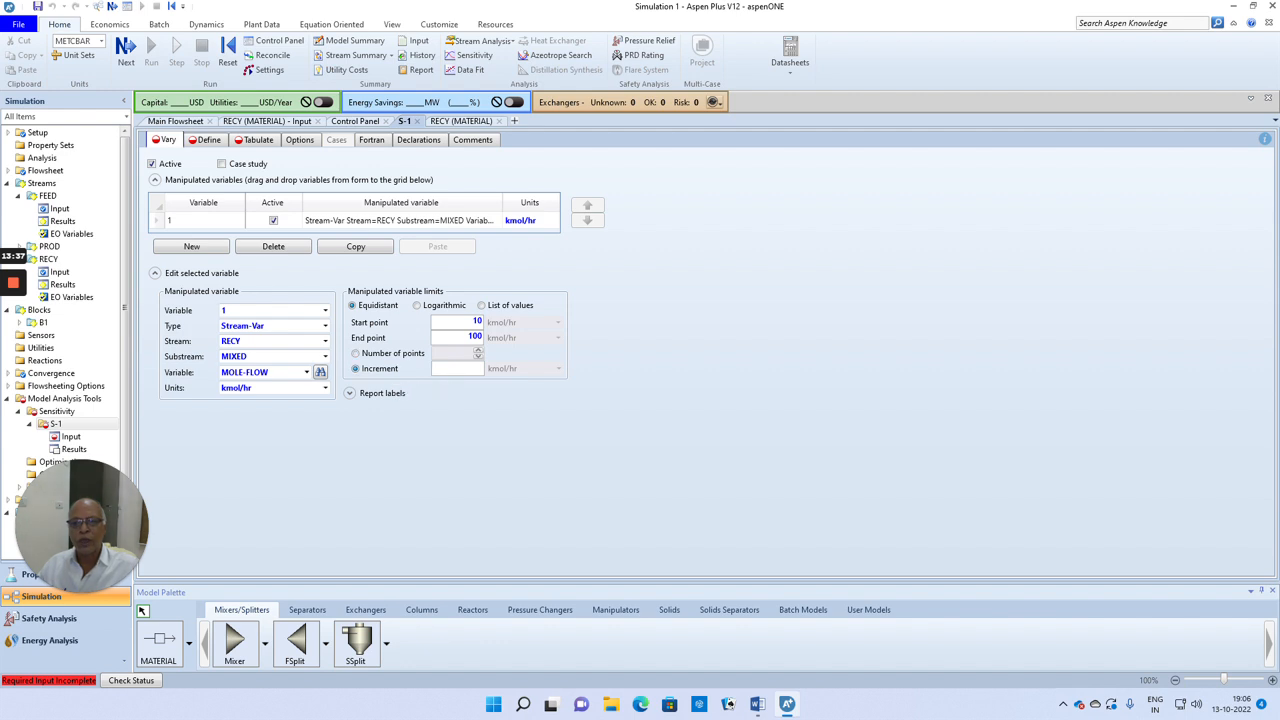
click(517, 430)
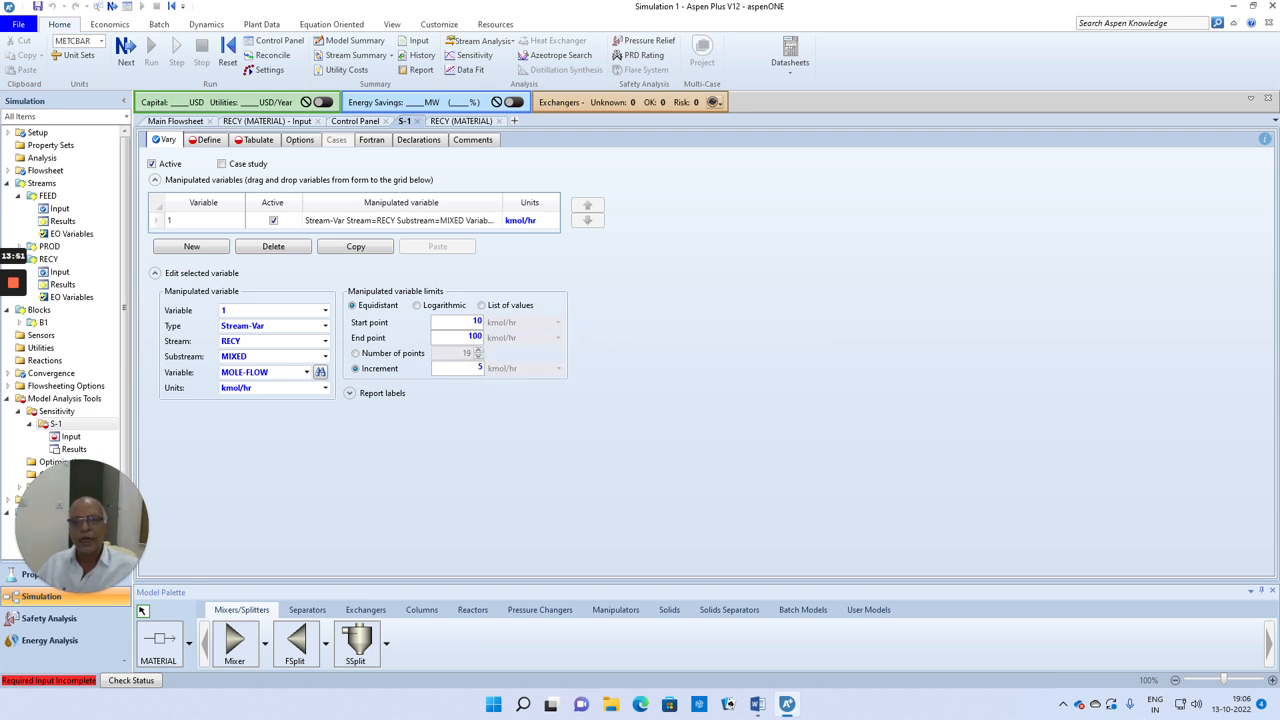
Step: Define a sampled variable named PP for the sensitivity analysis and set its category to Streams
click(126, 50)
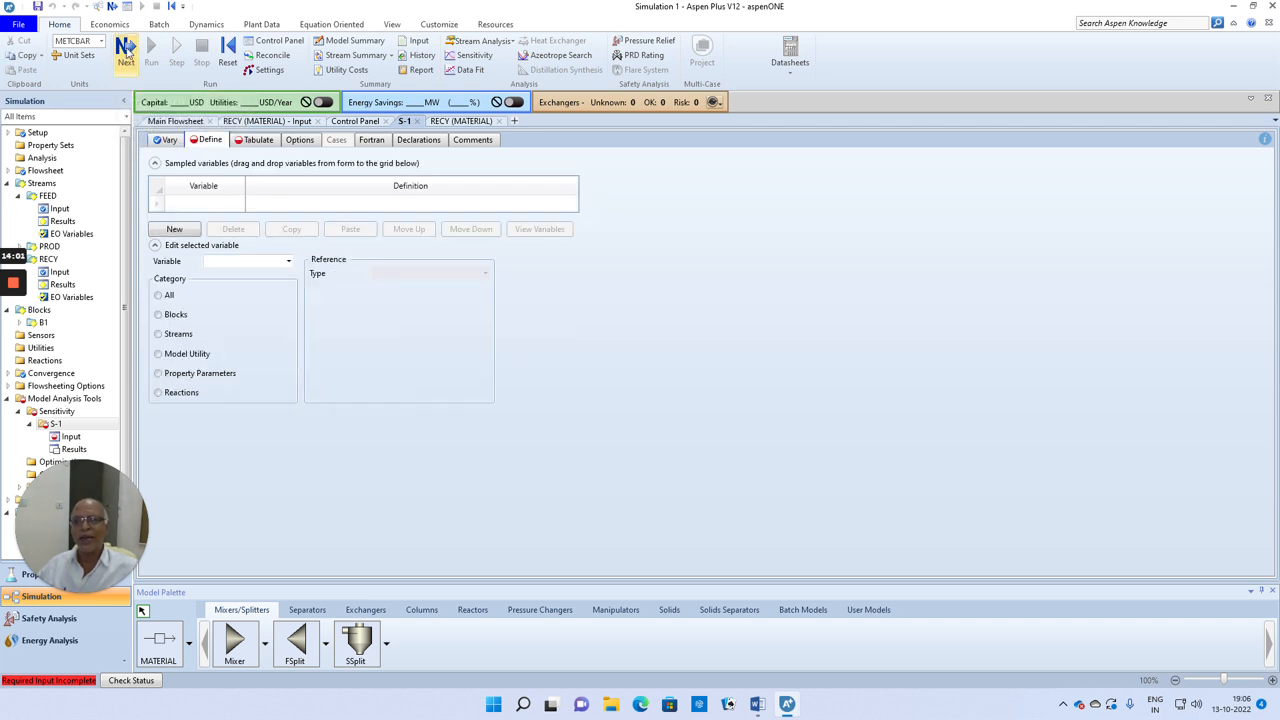
click(210, 205)
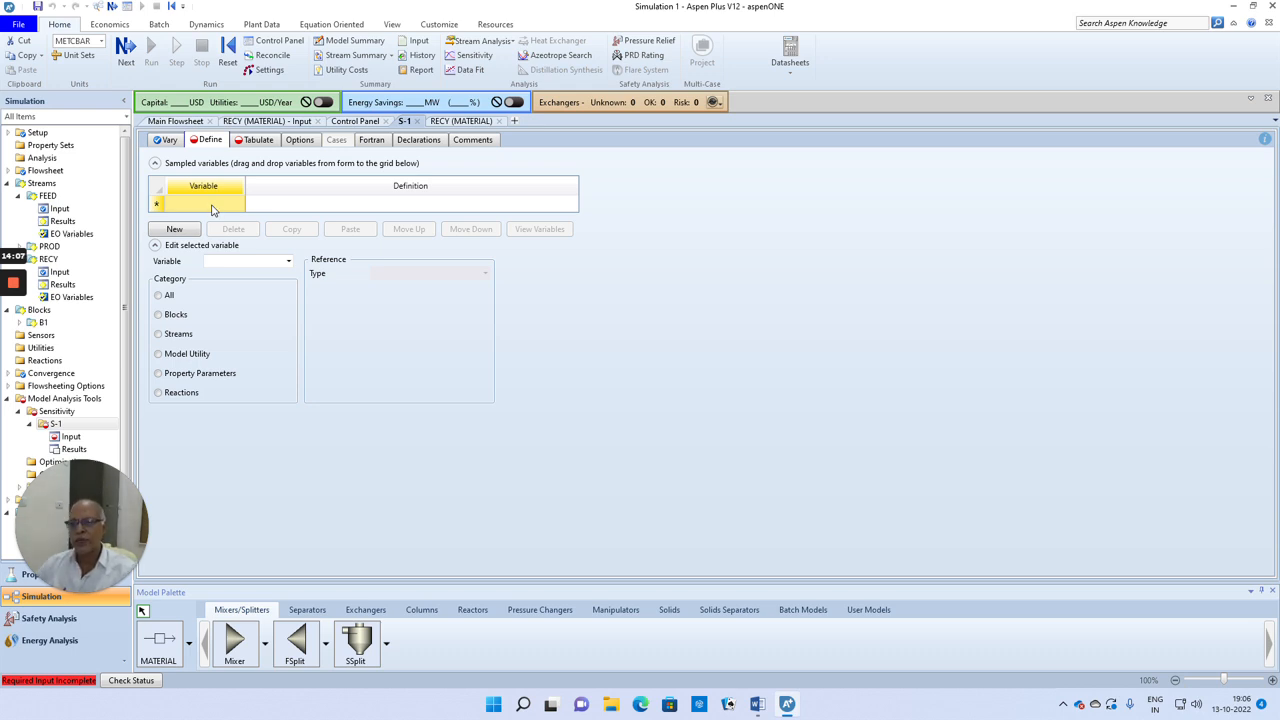
text(PF)
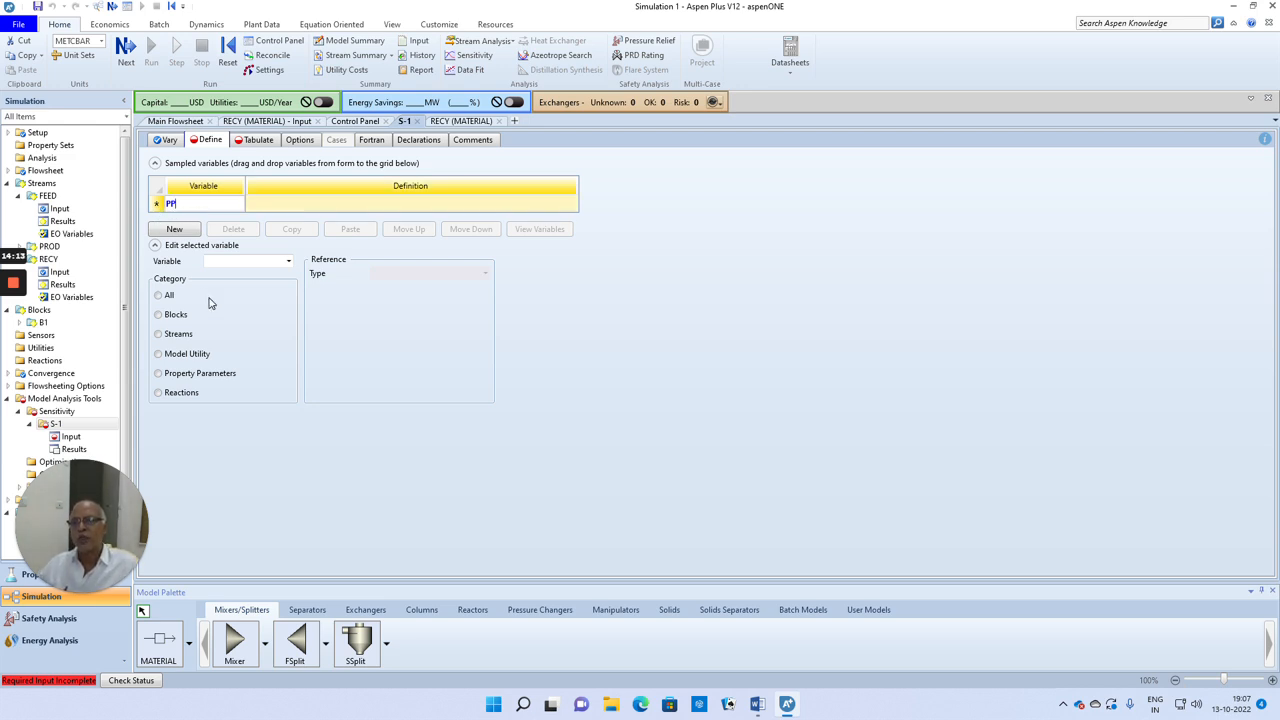
key(Return)
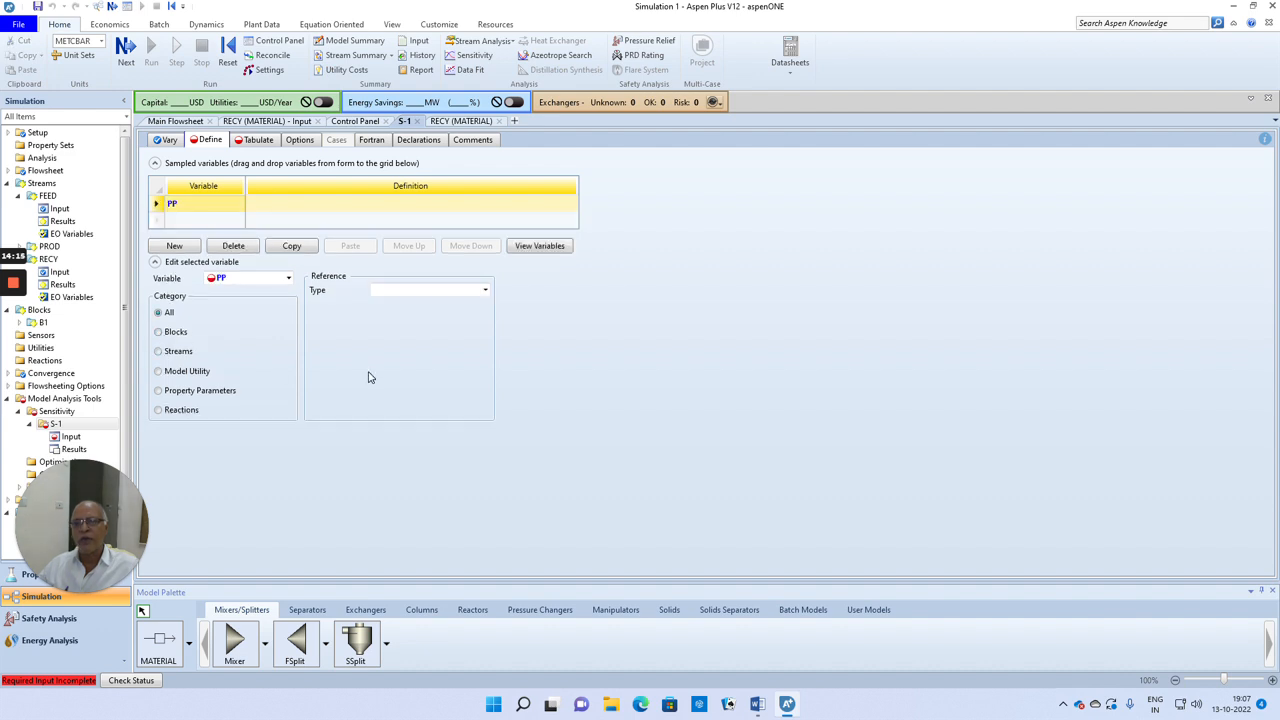
click(485, 290)
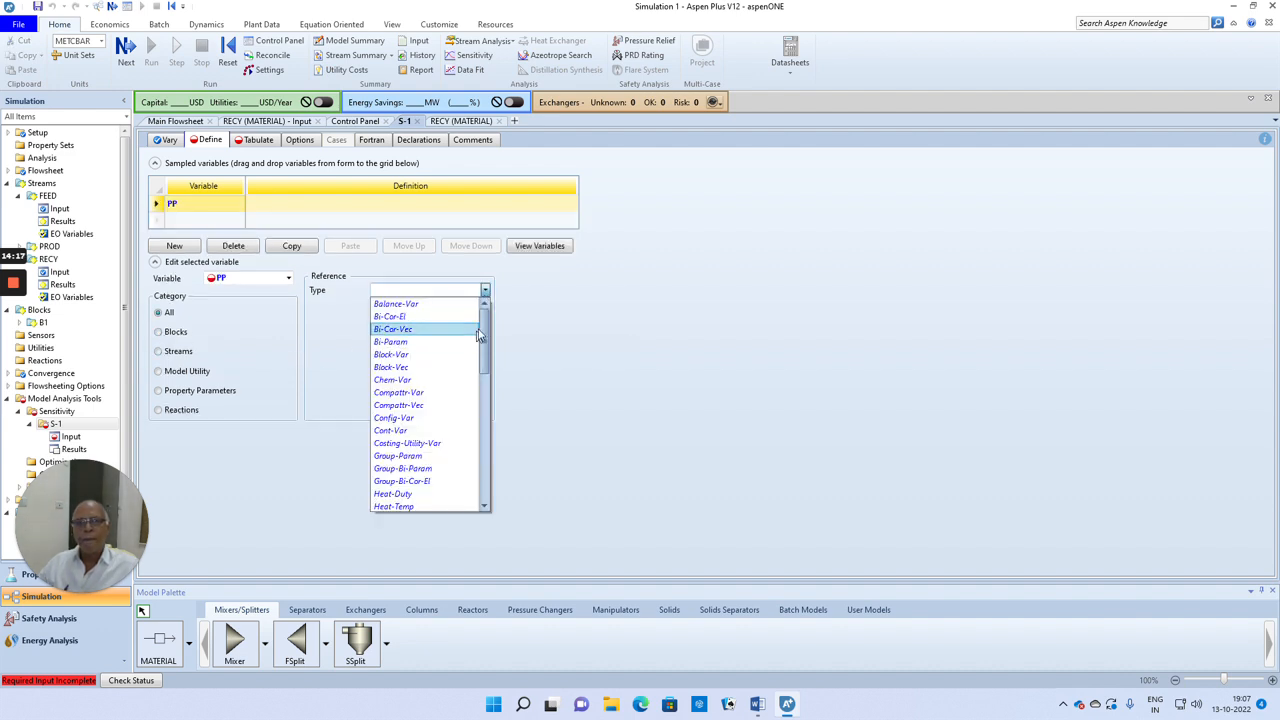
mouse_move(486, 330)
mouse_down()
mouse_move(492, 407)
mouse_move(487, 325)
mouse_up()
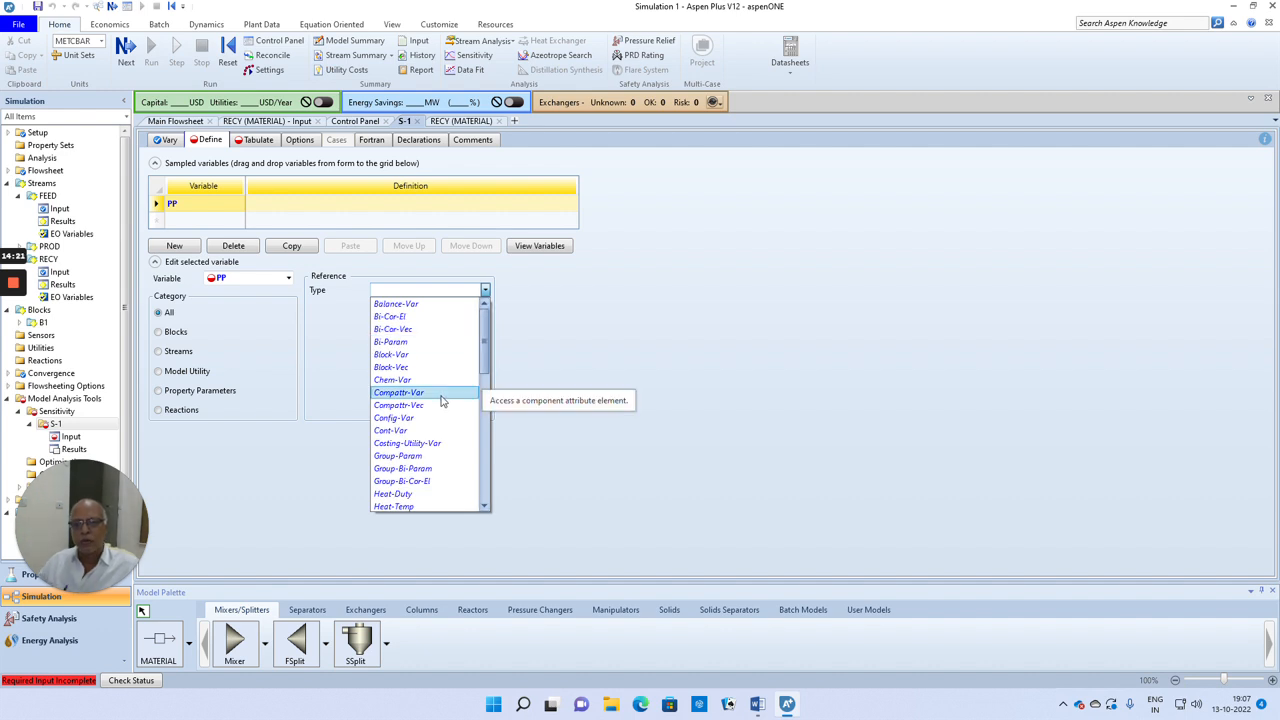
scroll(438, 400, down, 1)
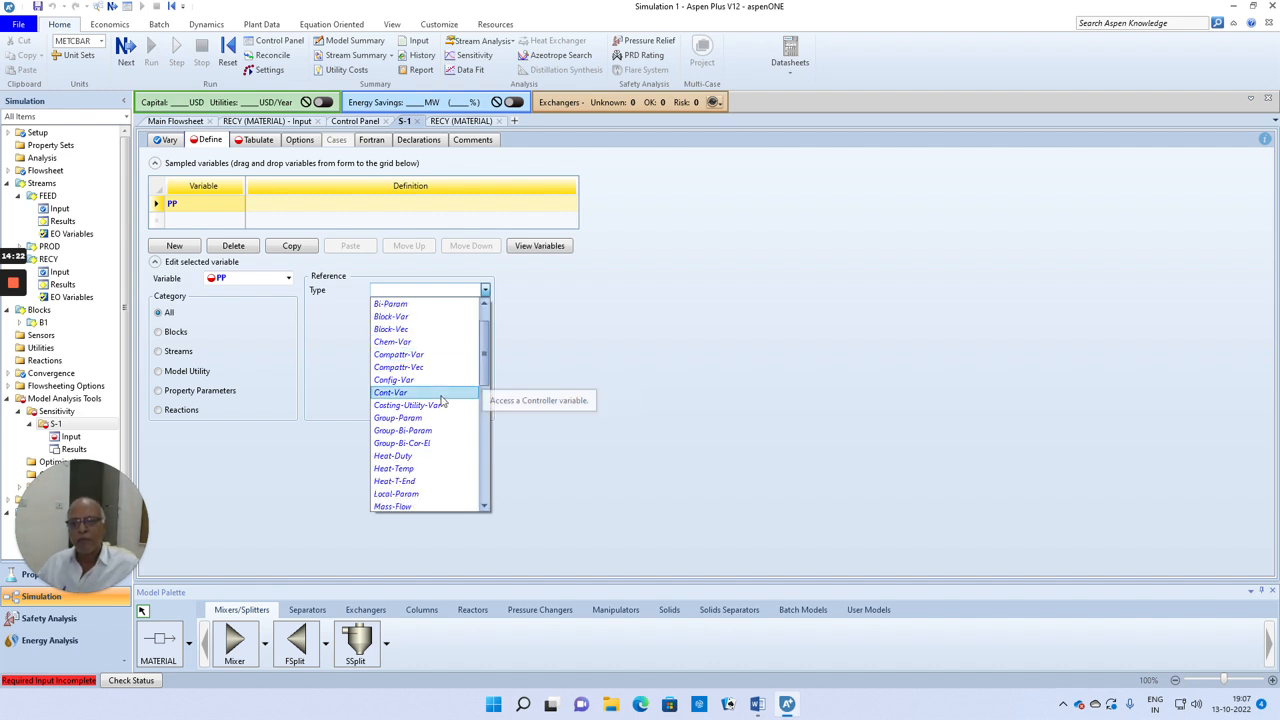
click(158, 354)
click(158, 352)
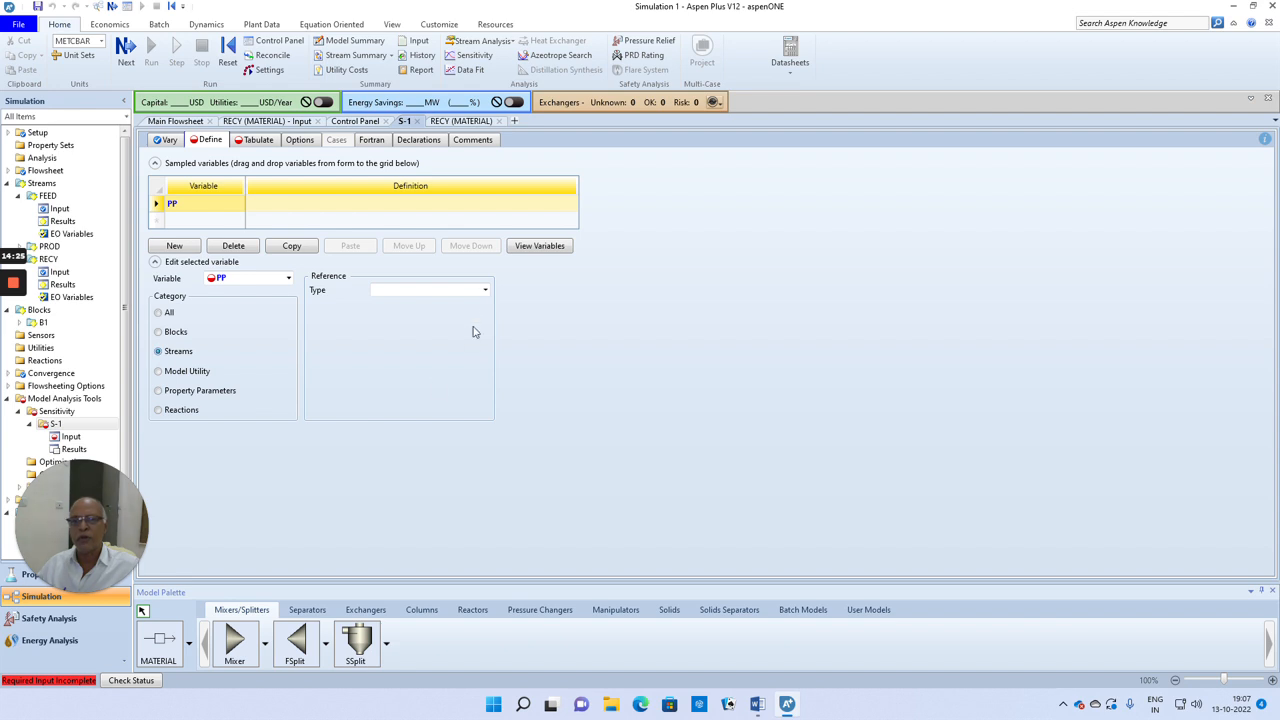
Step: Reference PP to the Mole-Frac of component IB in stream PROD
click(485, 290)
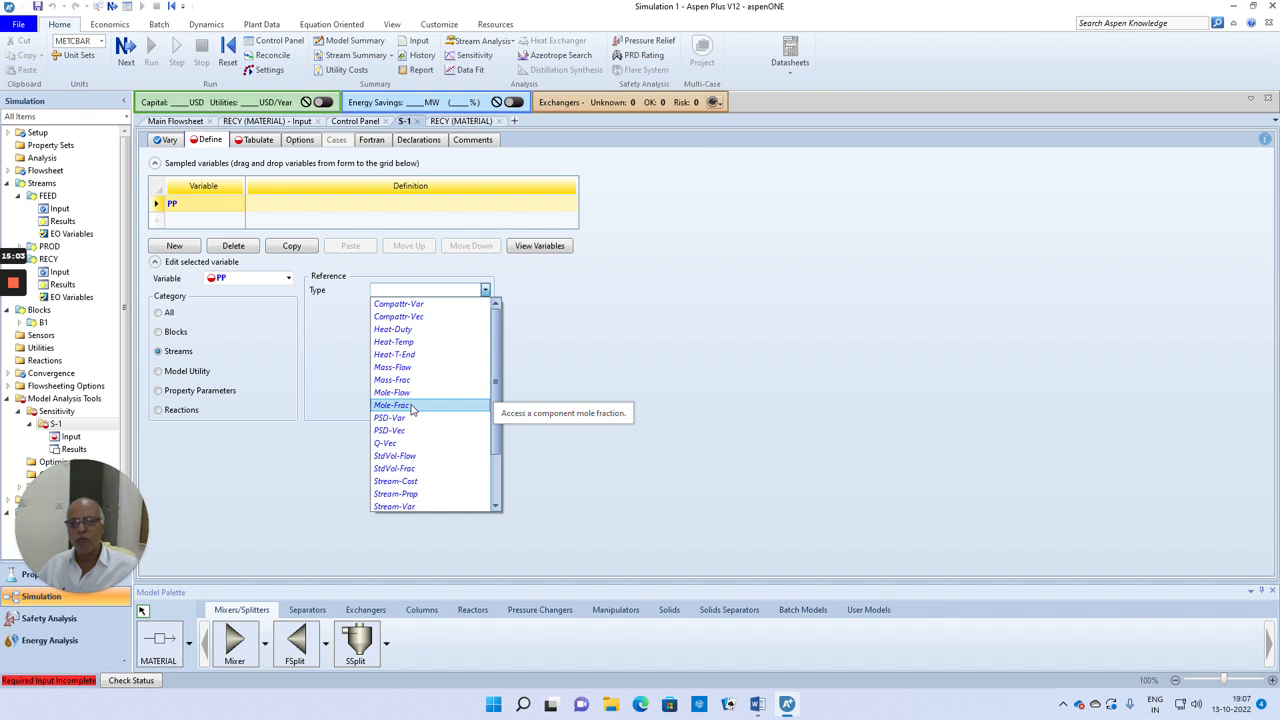
click(411, 406)
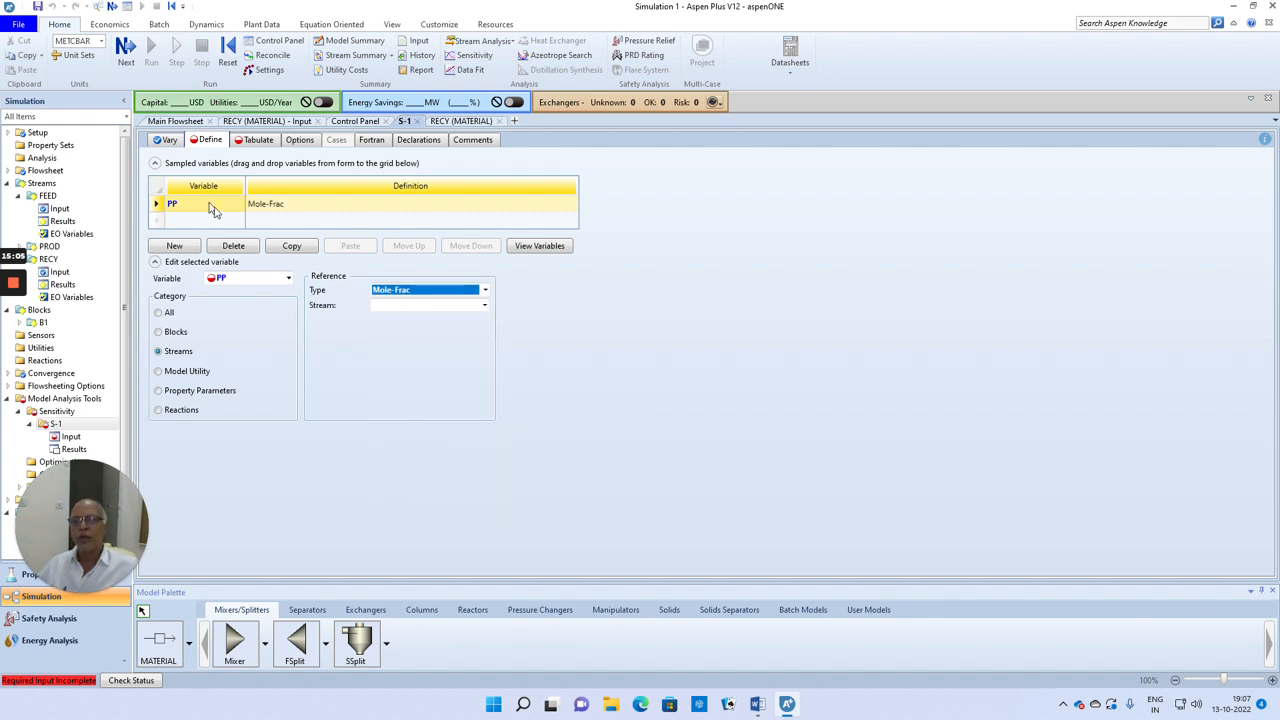
click(484, 305)
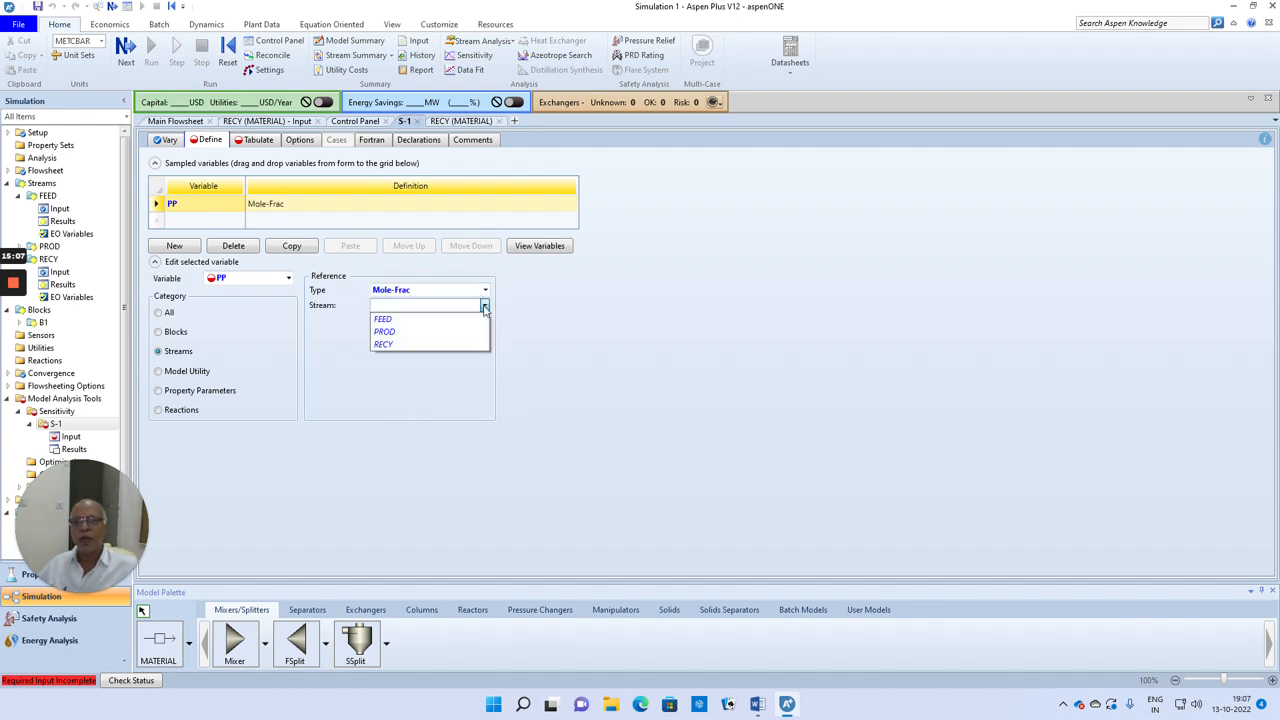
click(395, 332)
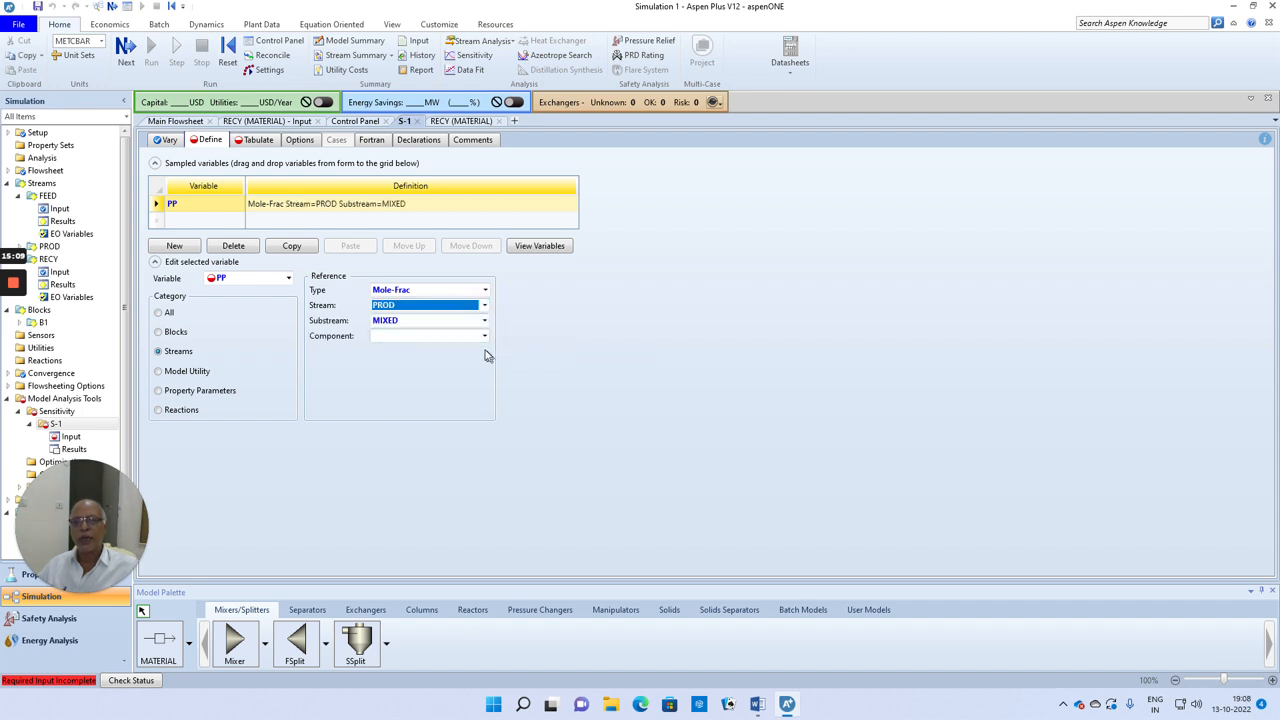
click(485, 338)
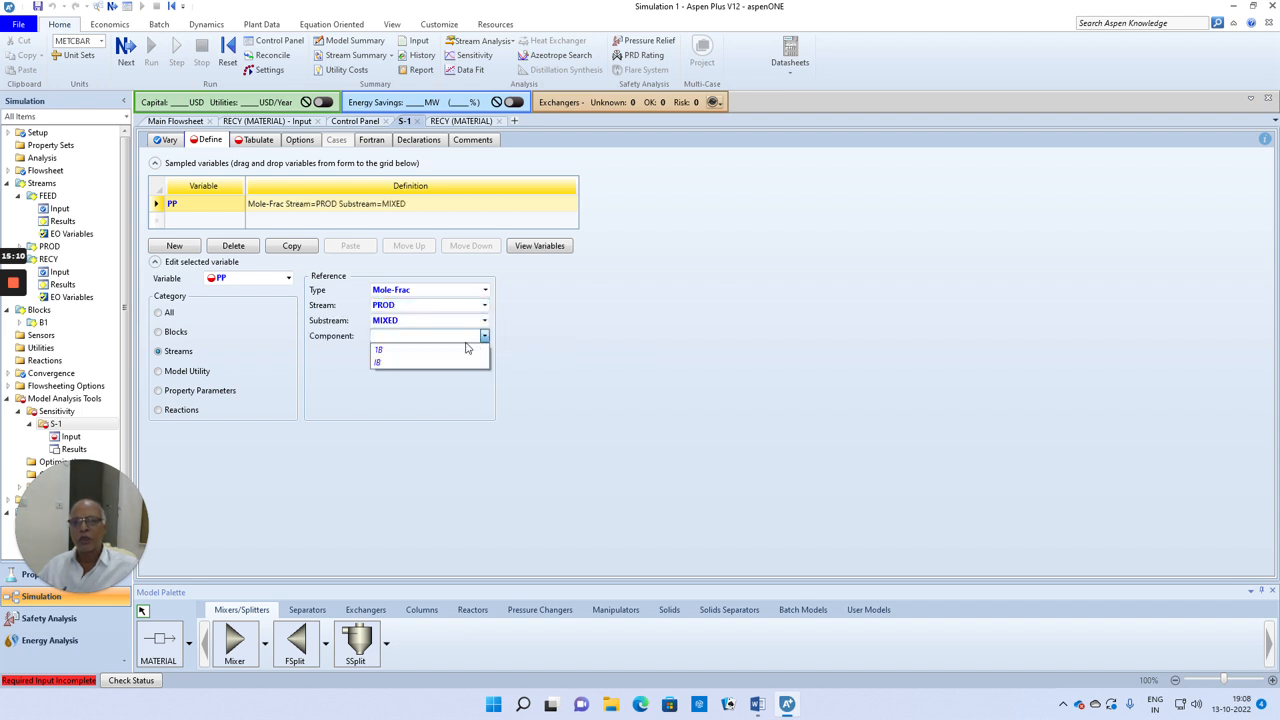
click(381, 366)
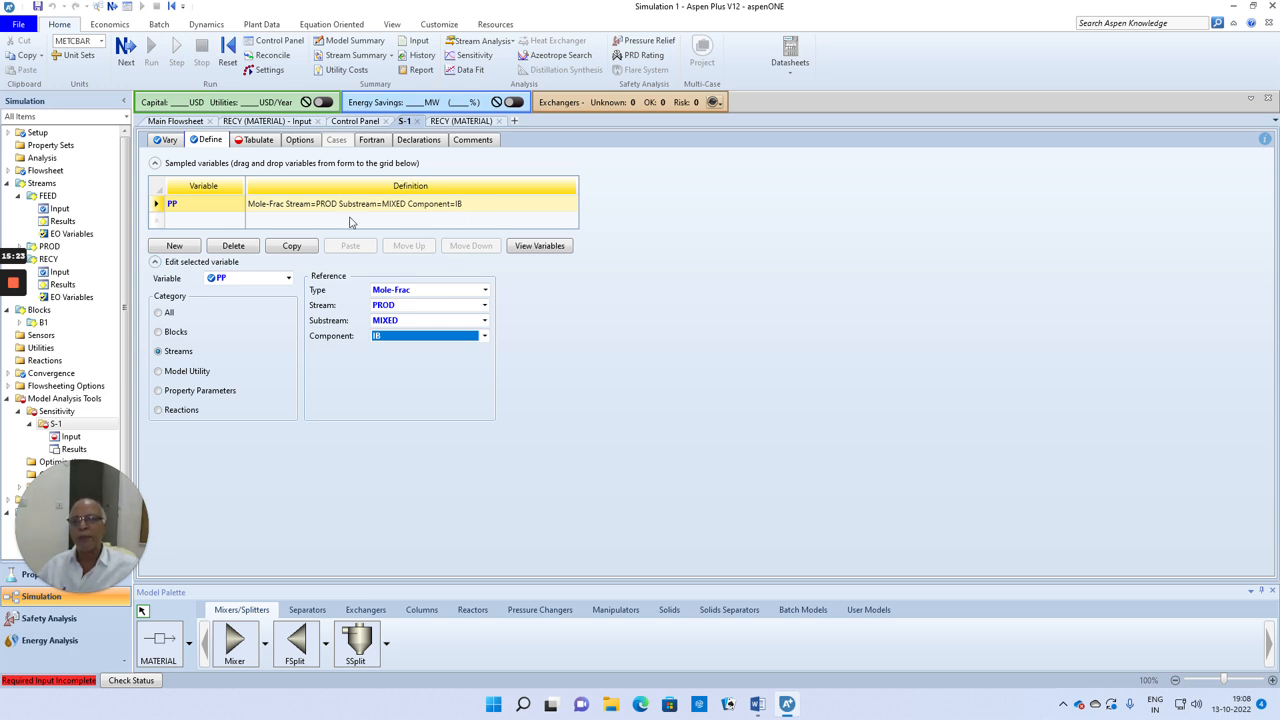
click(703, 372)
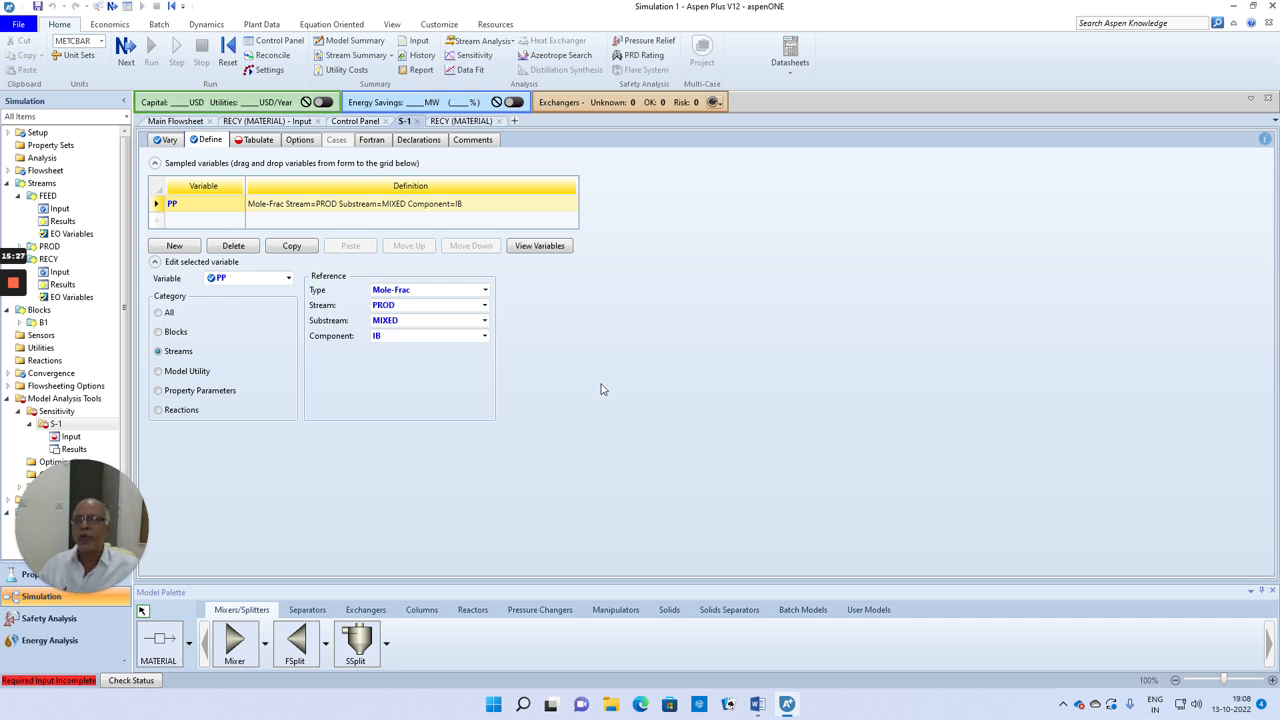
Step: Fill the sensitivity table with the defined variable PP and run the simulation
click(126, 52)
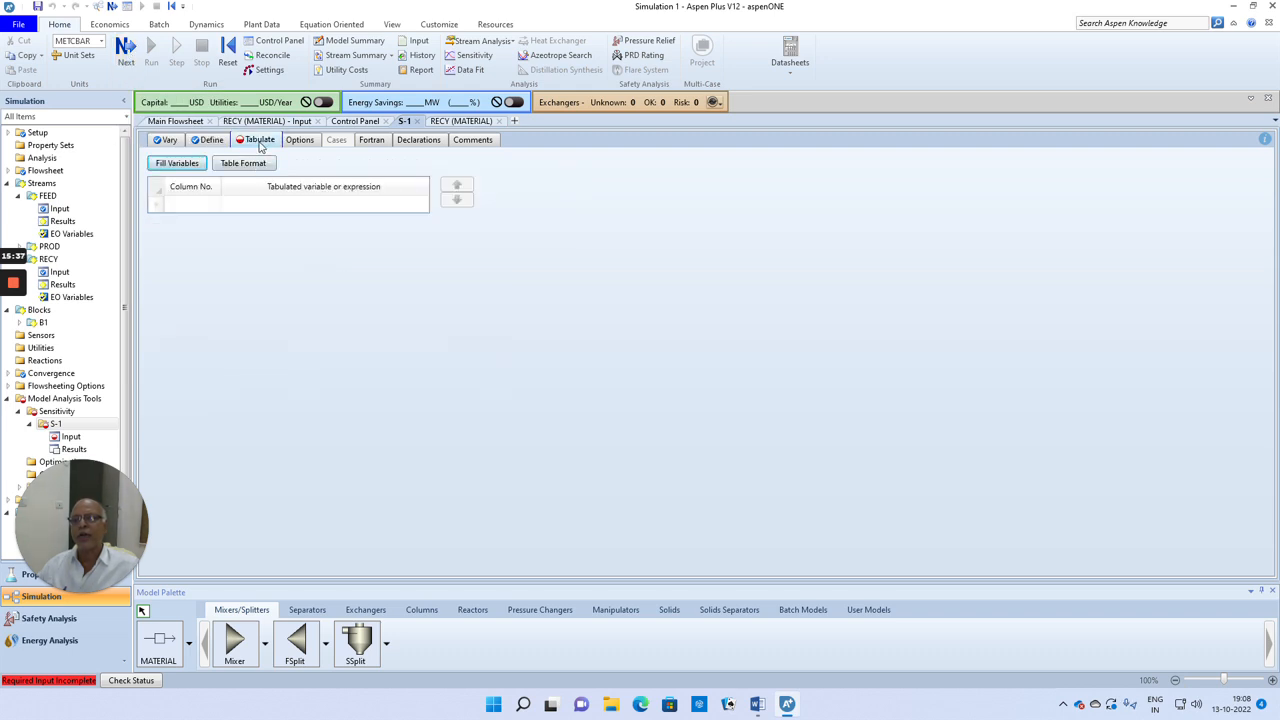
click(178, 164)
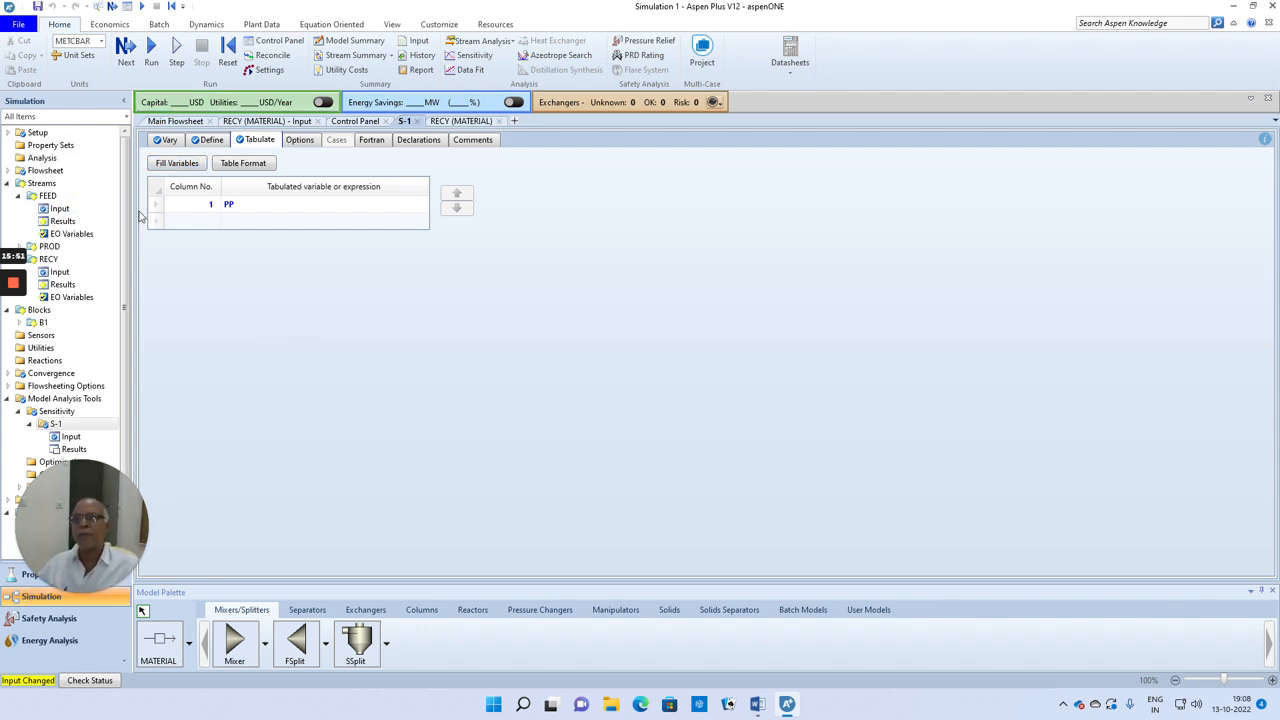
click(127, 47)
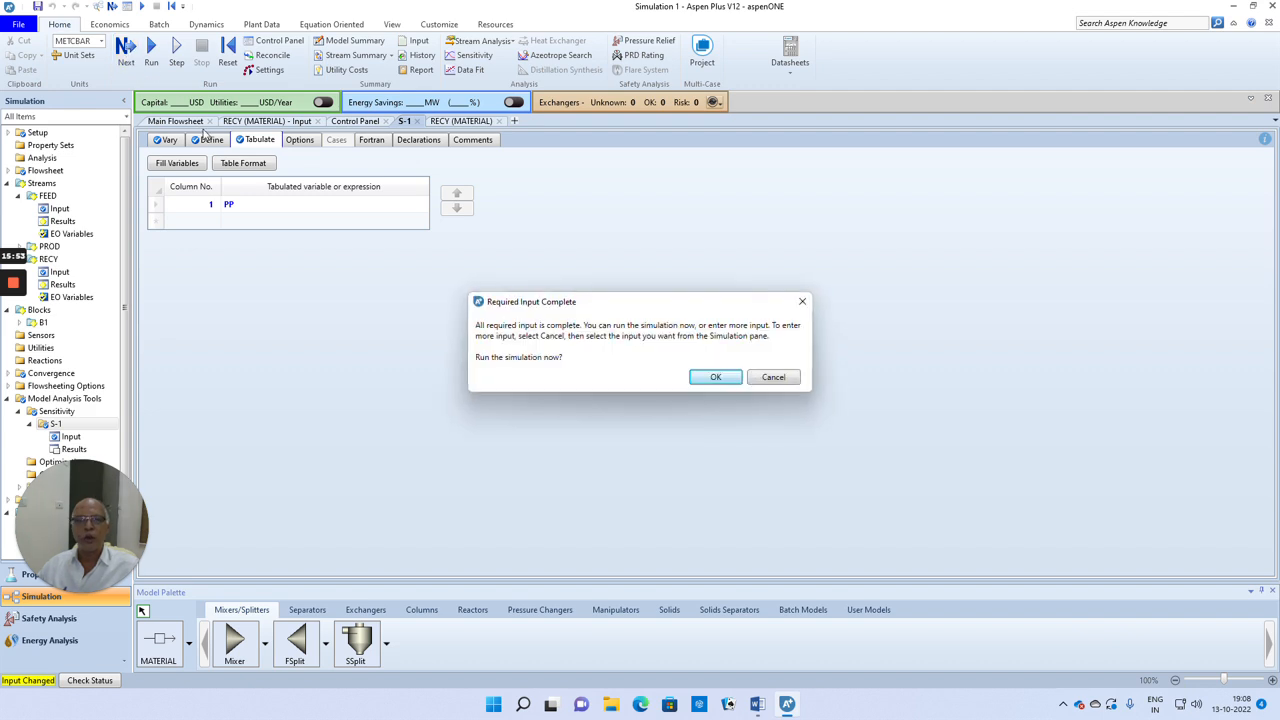
click(715, 377)
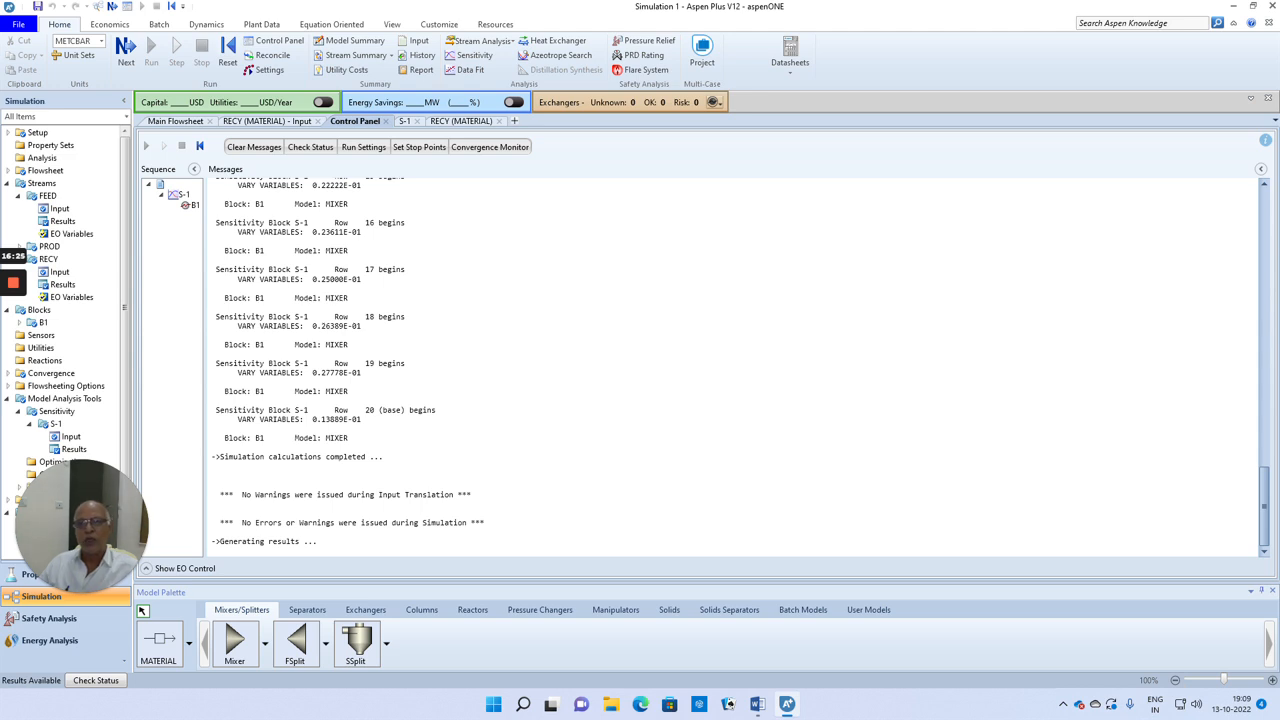
Step: Review the run messages and open the results summary of sensitivity S-1
scroll(735, 365, up, 2)
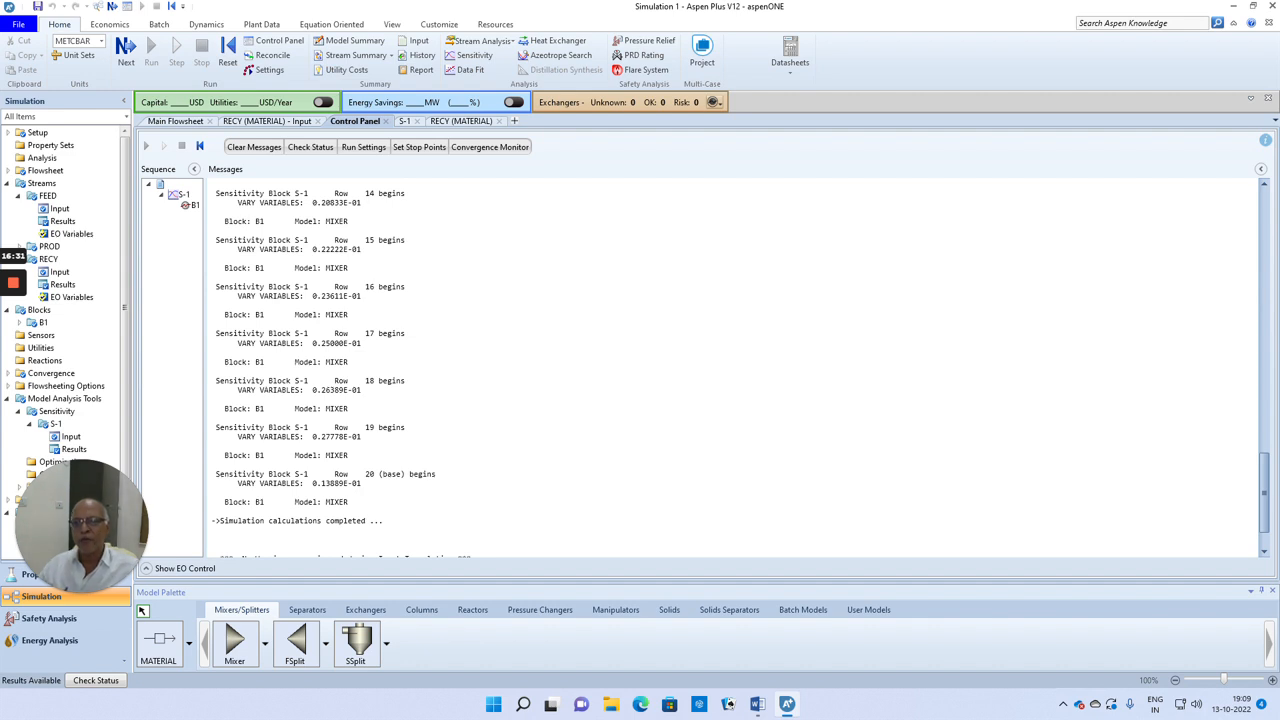
scroll(180, 300, down, 1)
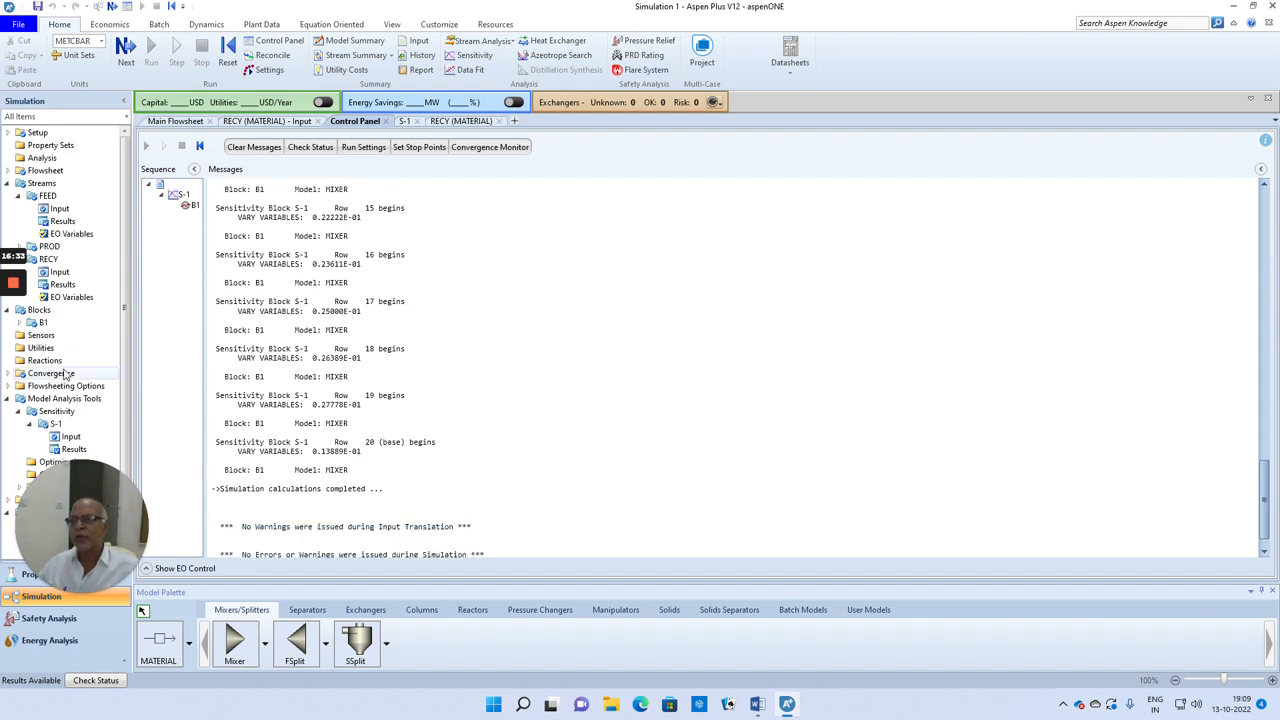
double_click(74, 449)
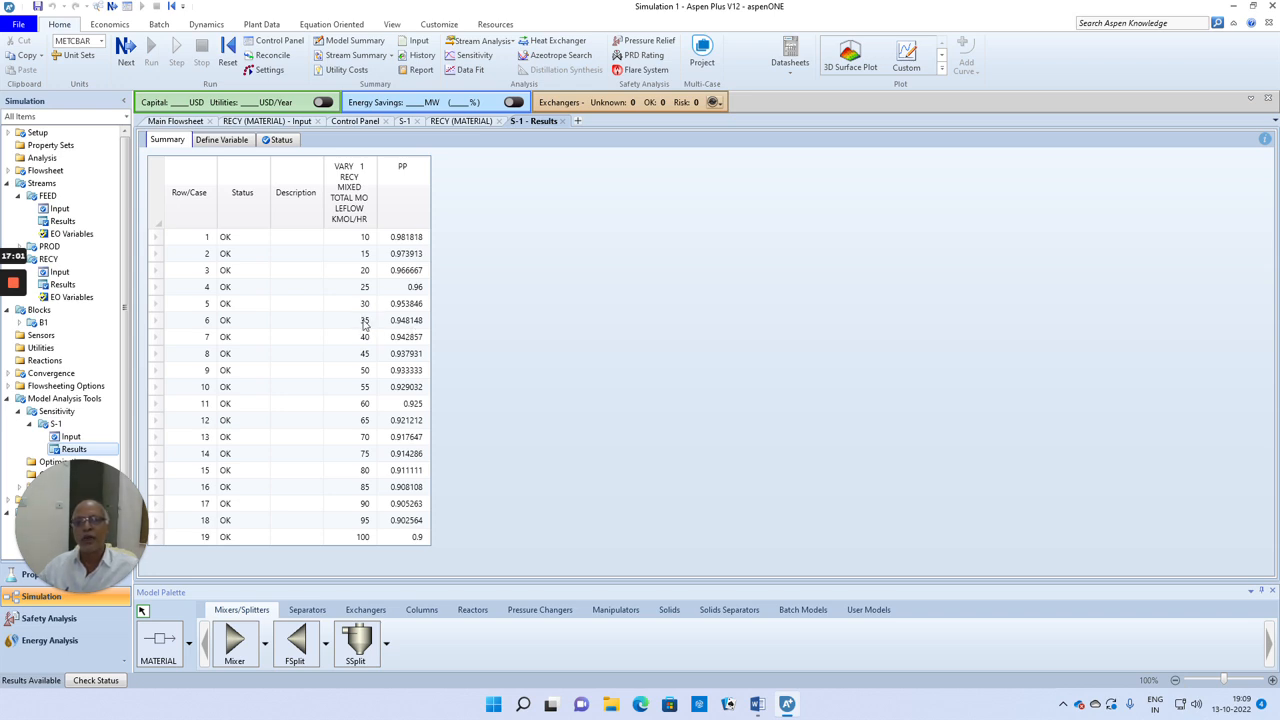
Step: Plot a results curve of PP against the RECY total mole flow from the S-1 sensitivity results
click(942, 57)
click(850, 53)
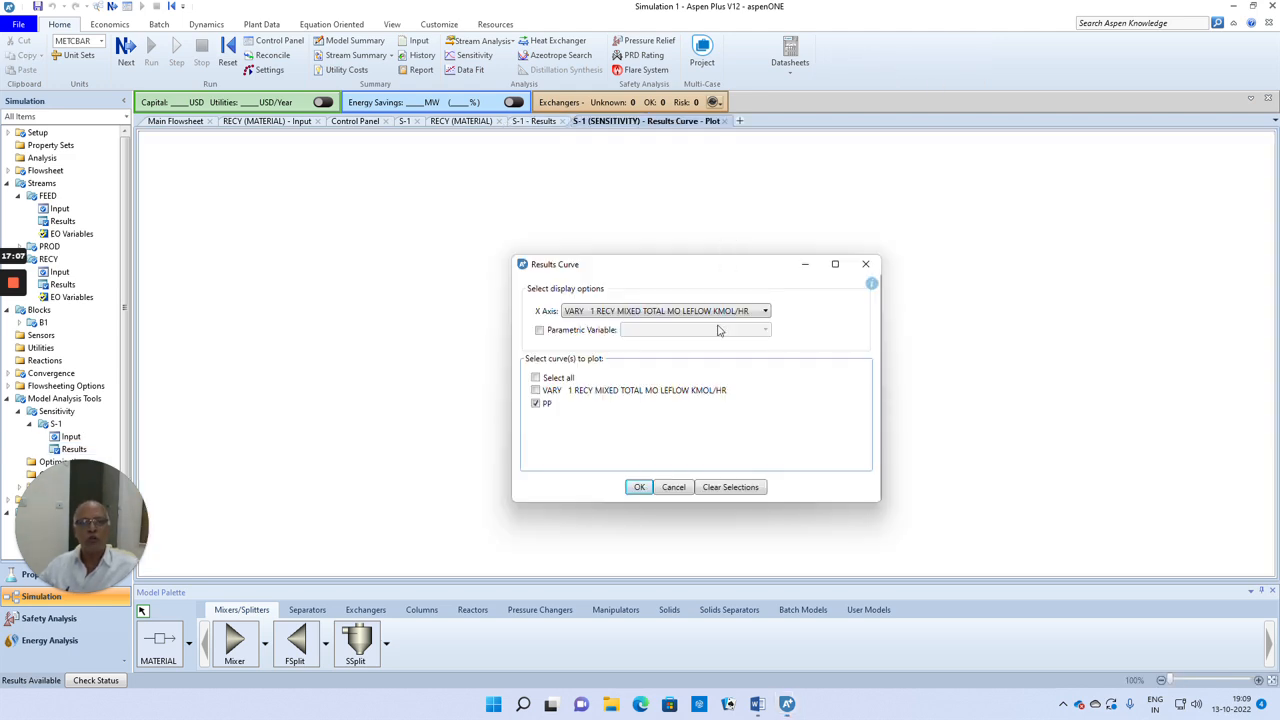
click(638, 487)
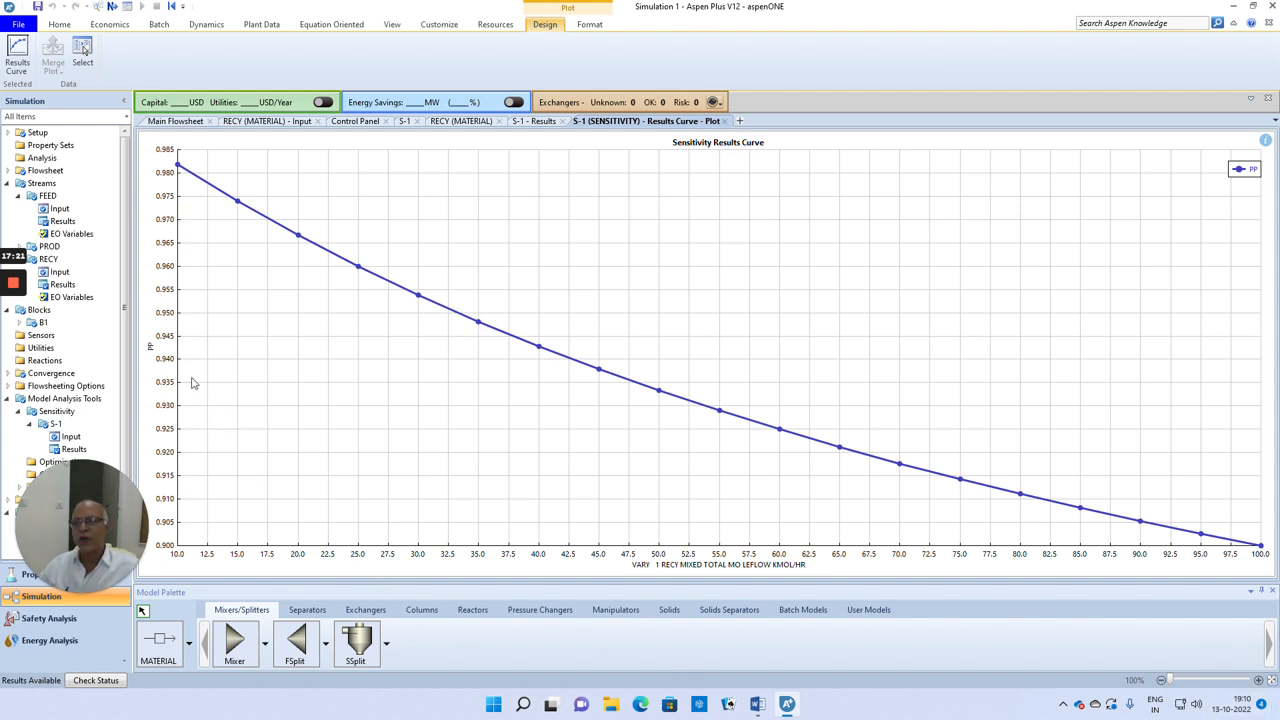
Step: Trace PP = 0.950 across to the sensitivity curve and down to the axis to read the corresponding RECY mole flow
click(177, 313)
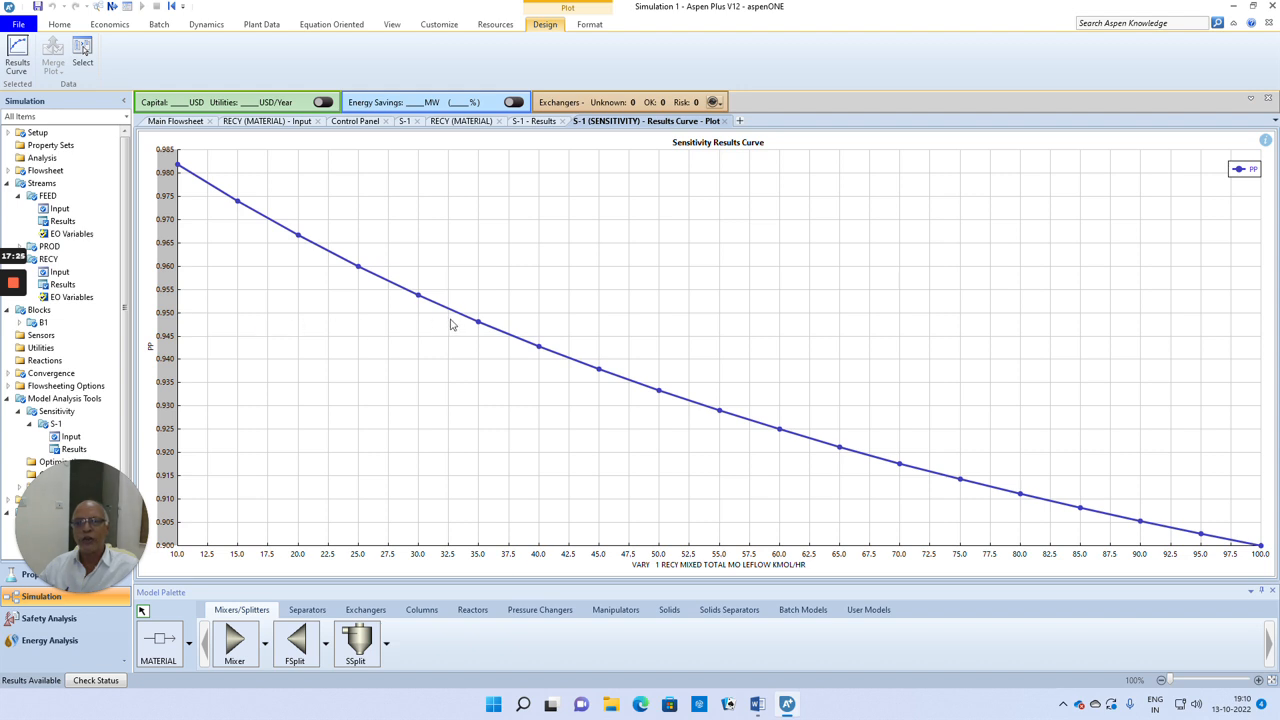
click(177, 314)
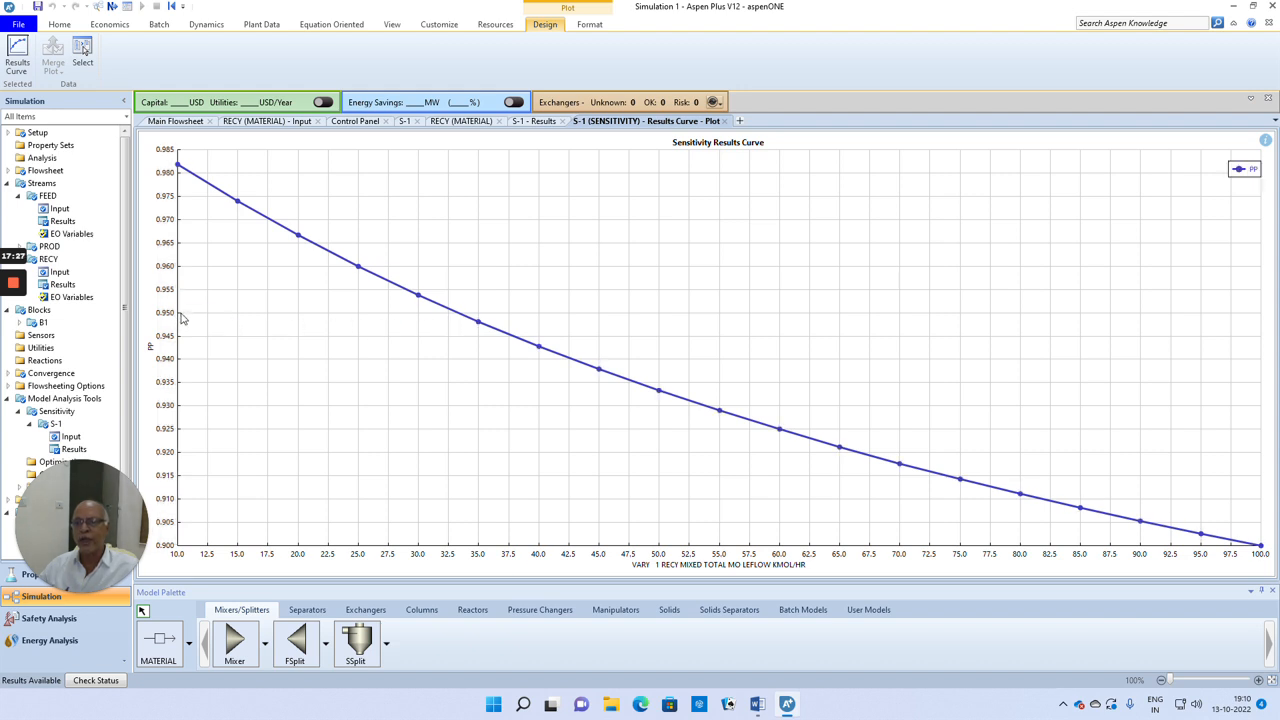
click(181, 313)
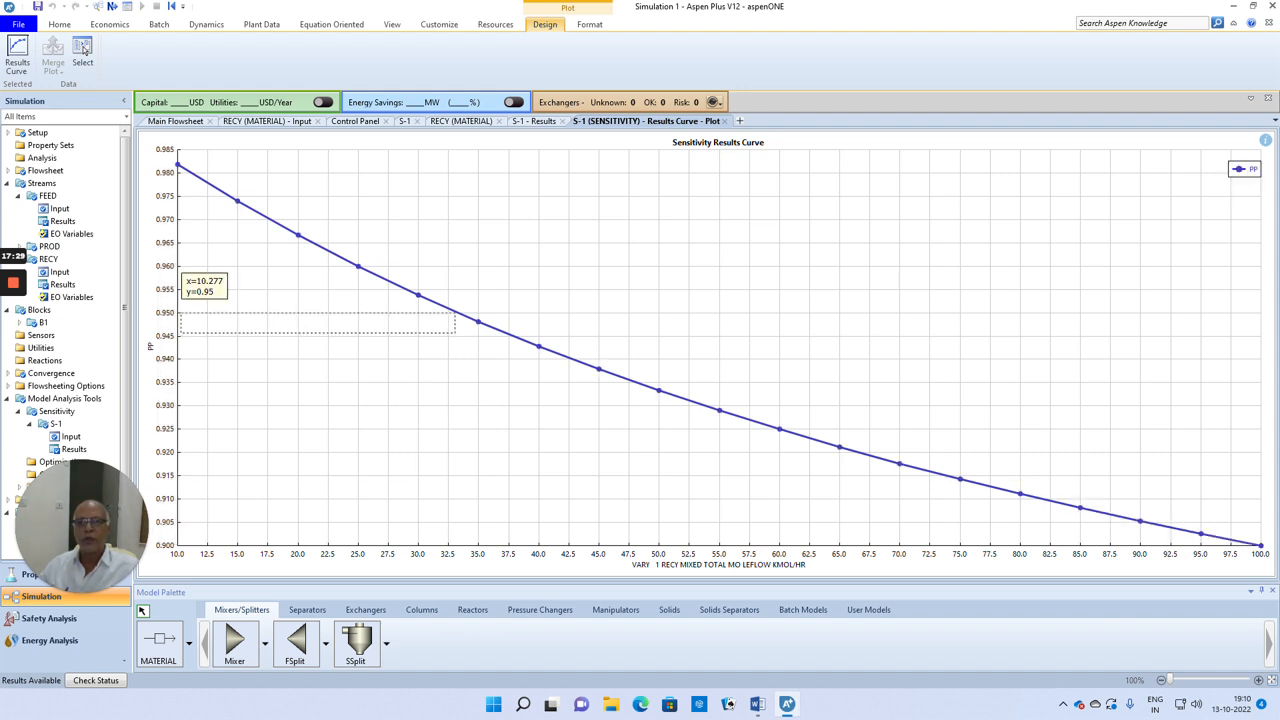
drag(181, 313, 457, 545)
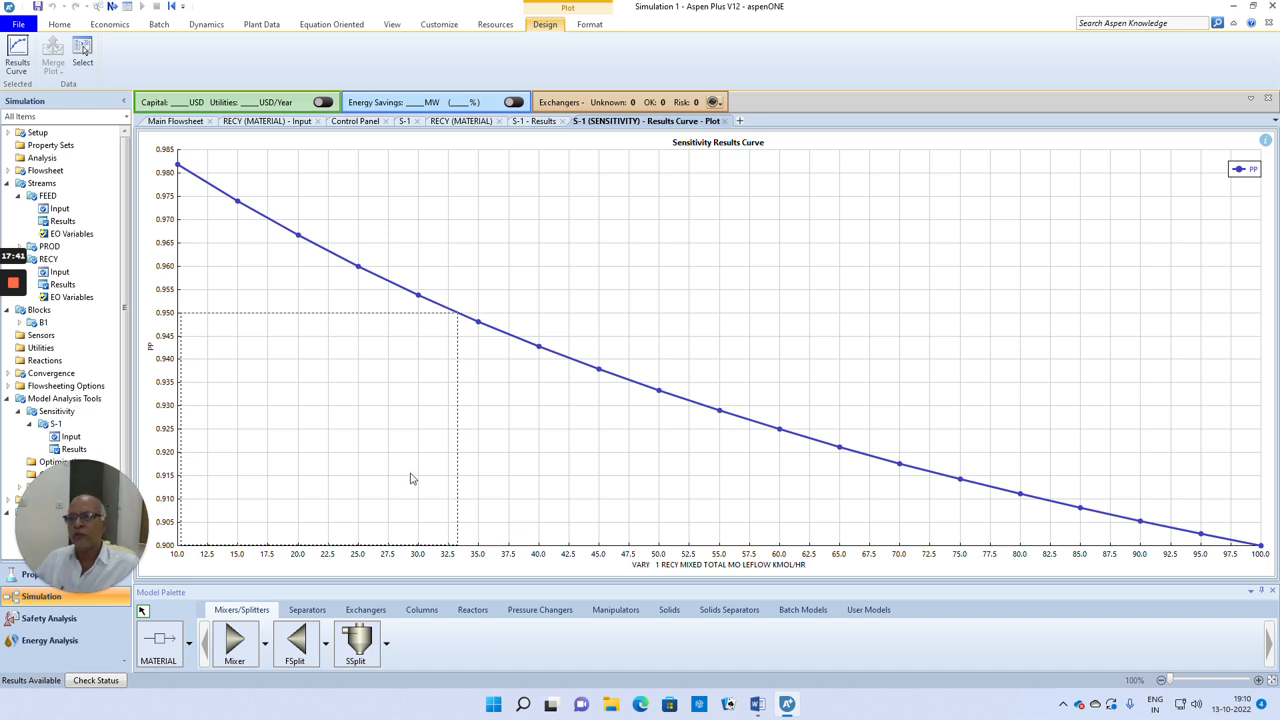
Step: Set the S-1 manipulated variable limits to 30–35 kmol/hr with an increment of 0.1 and run the simulation
double_click(72, 437)
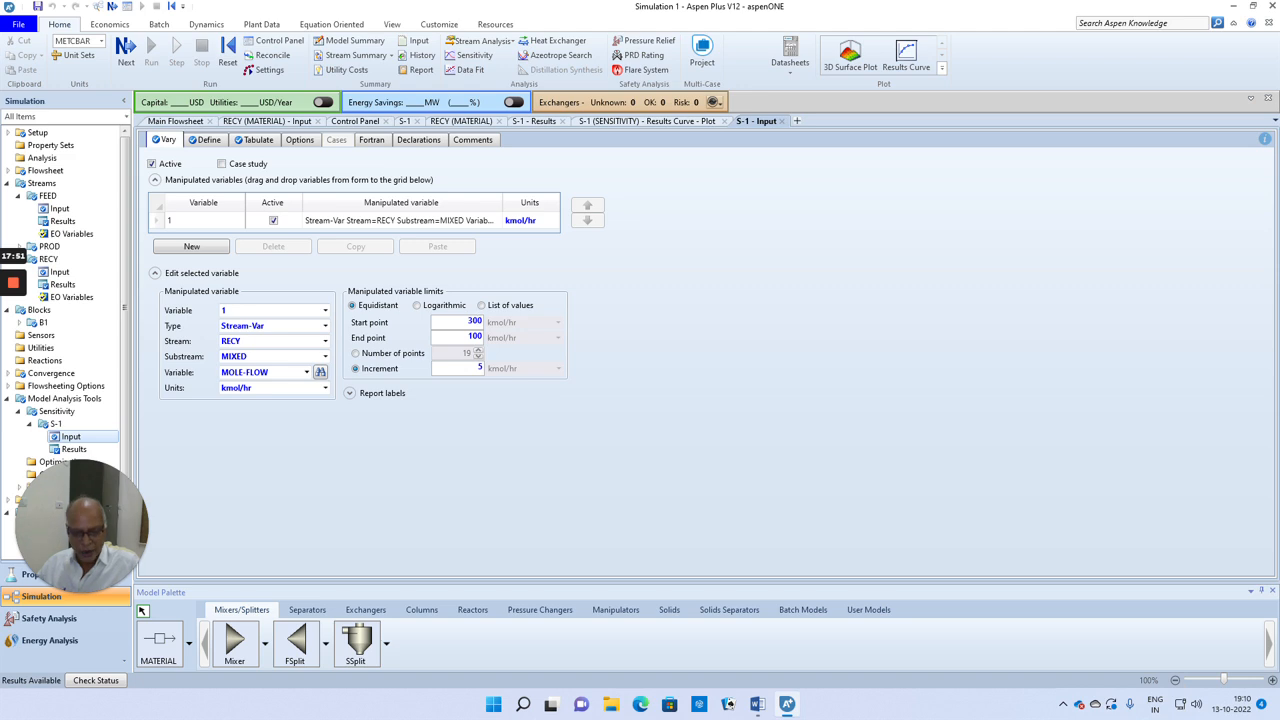
key(BackSpace)
key(Tab)
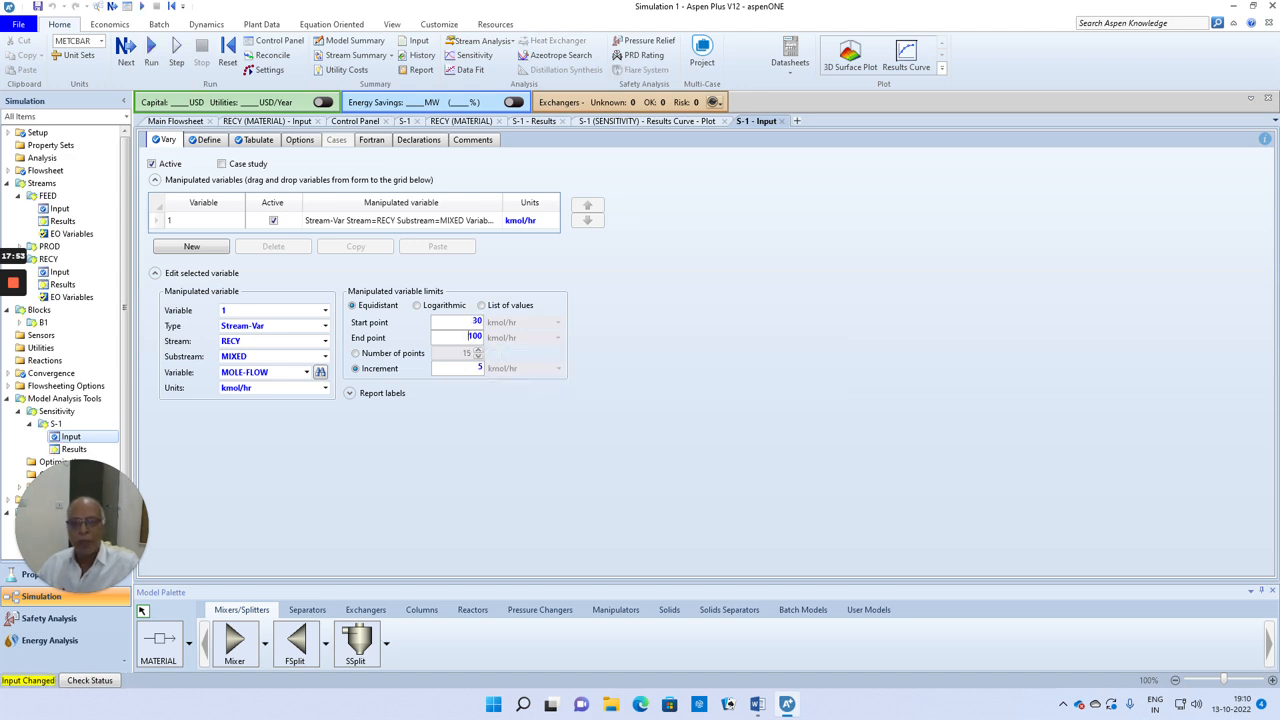
key(Delete)
key(Delete)
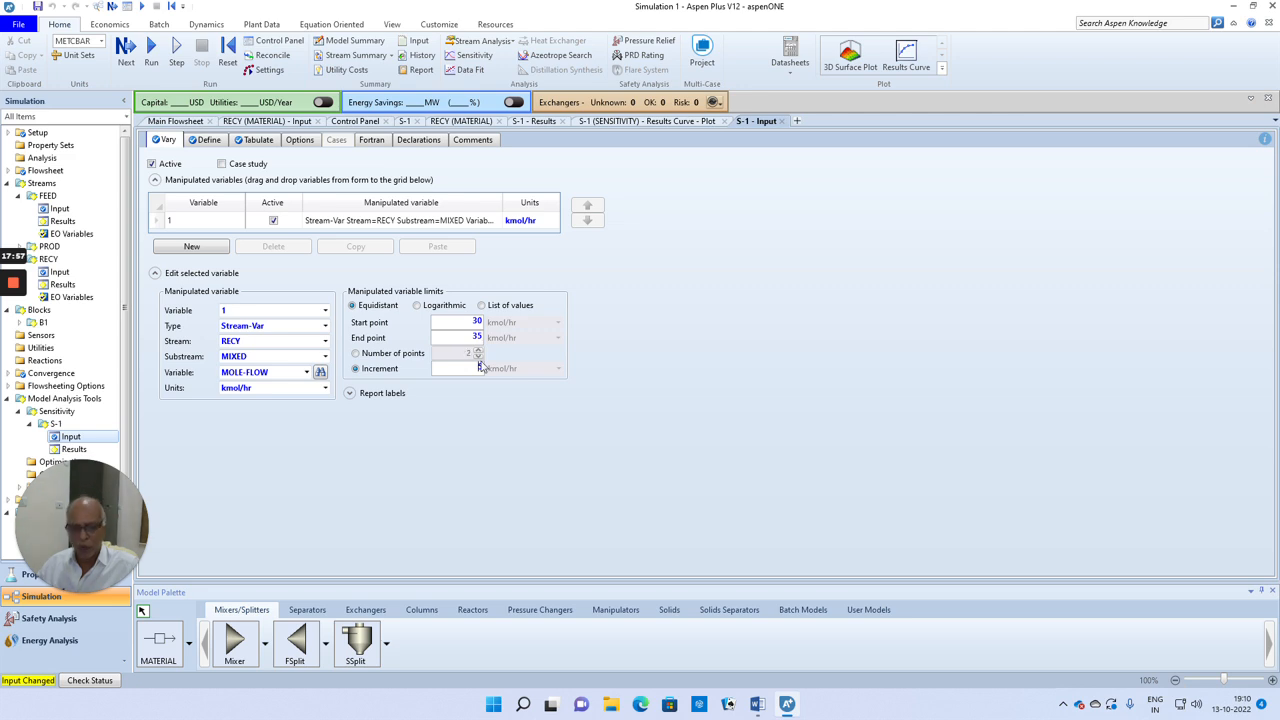
text(0.1)
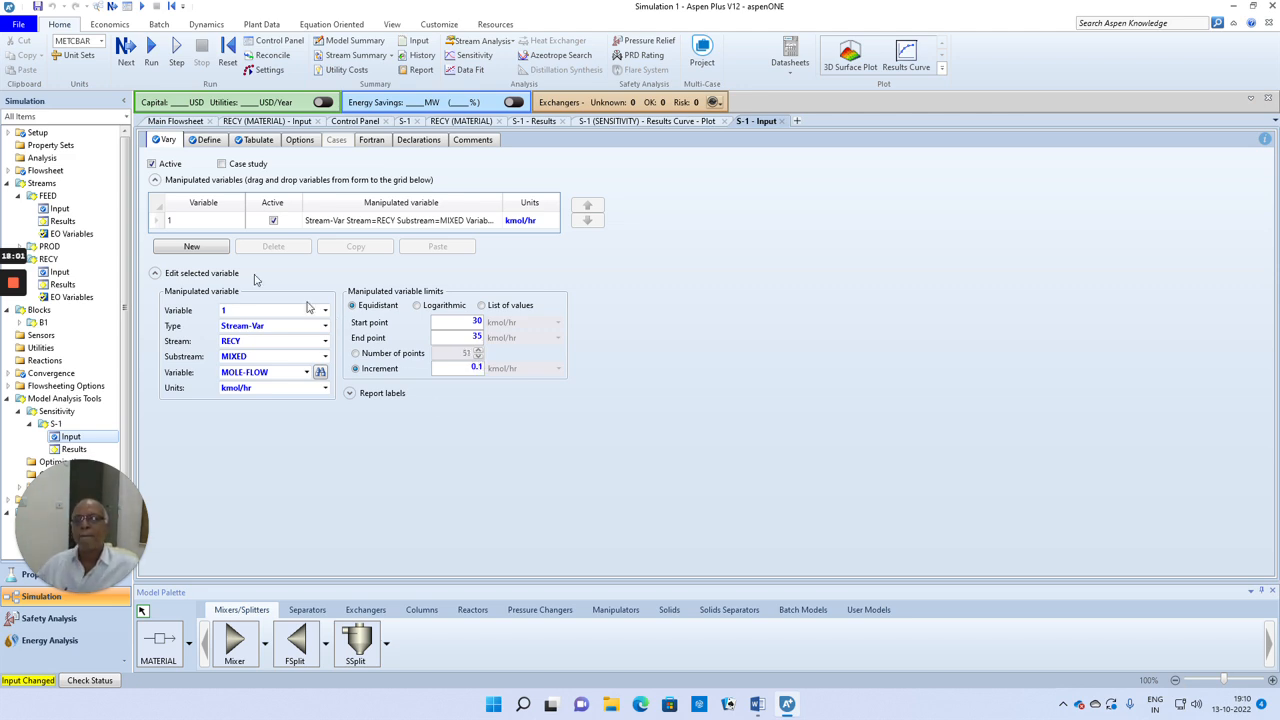
click(126, 47)
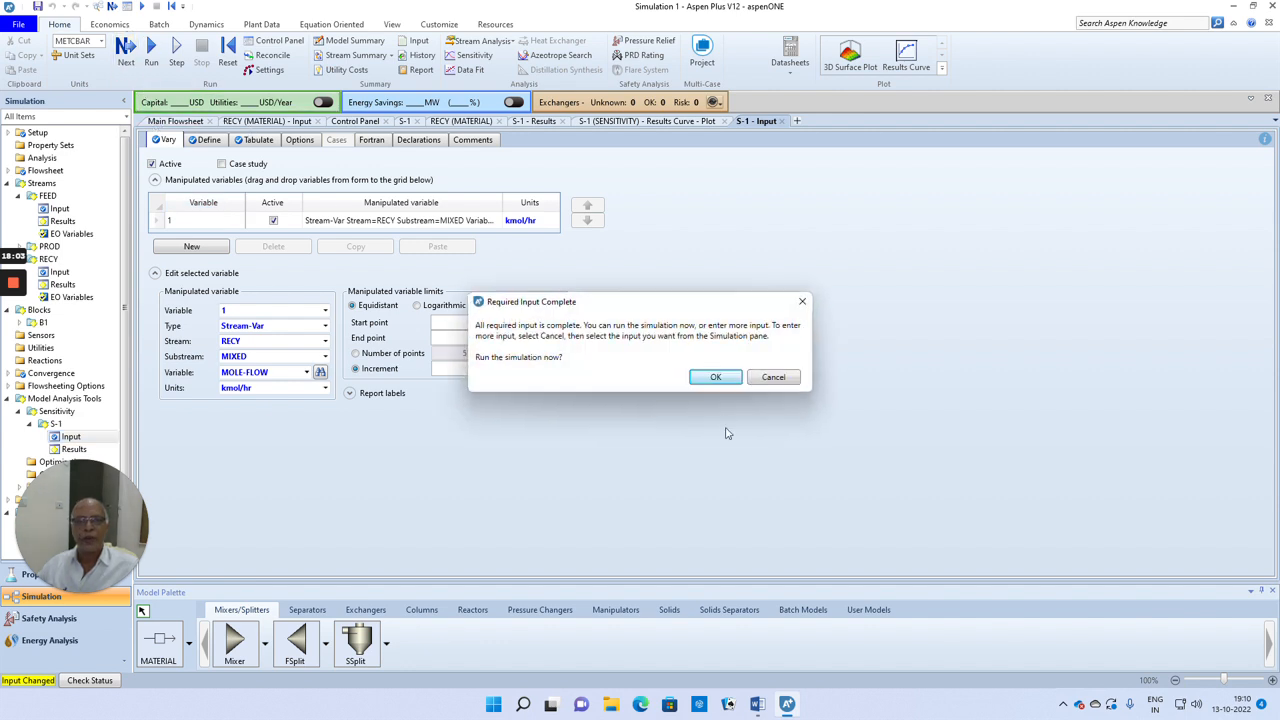
click(717, 377)
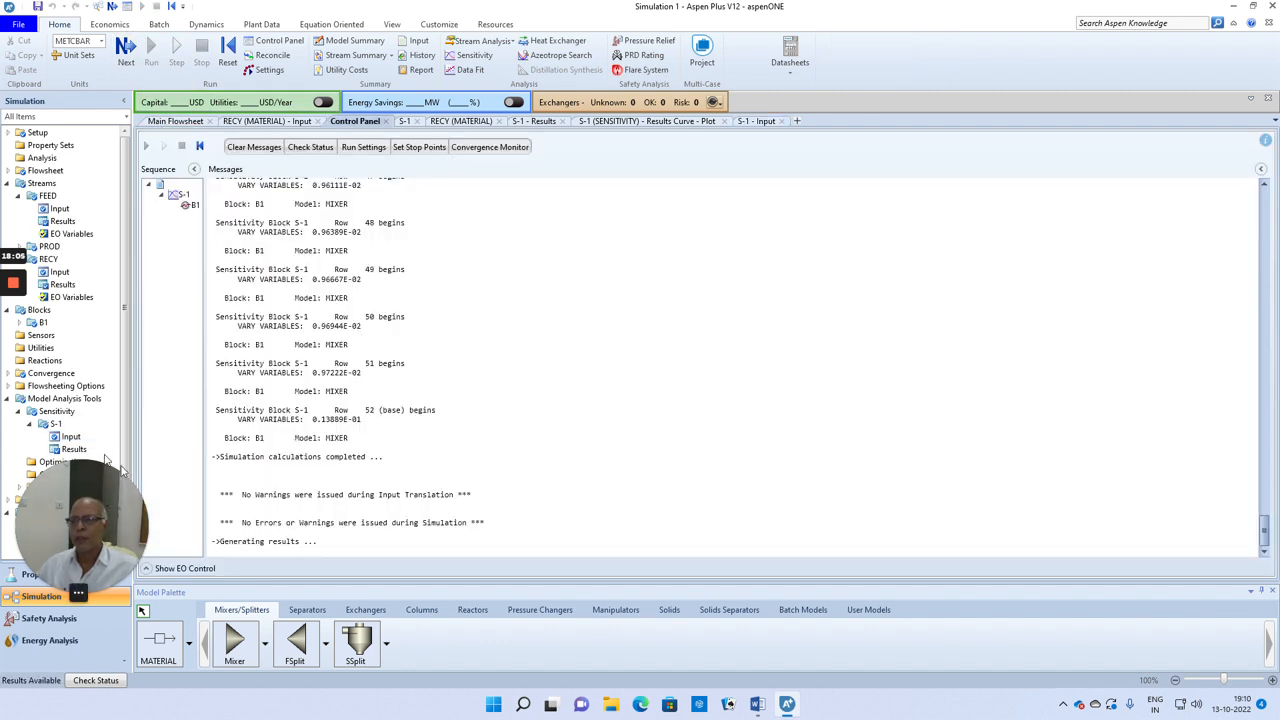
Step: Examine the S-1 results table for the RECY mole flow at which PP reaches 0.95
click(74, 449)
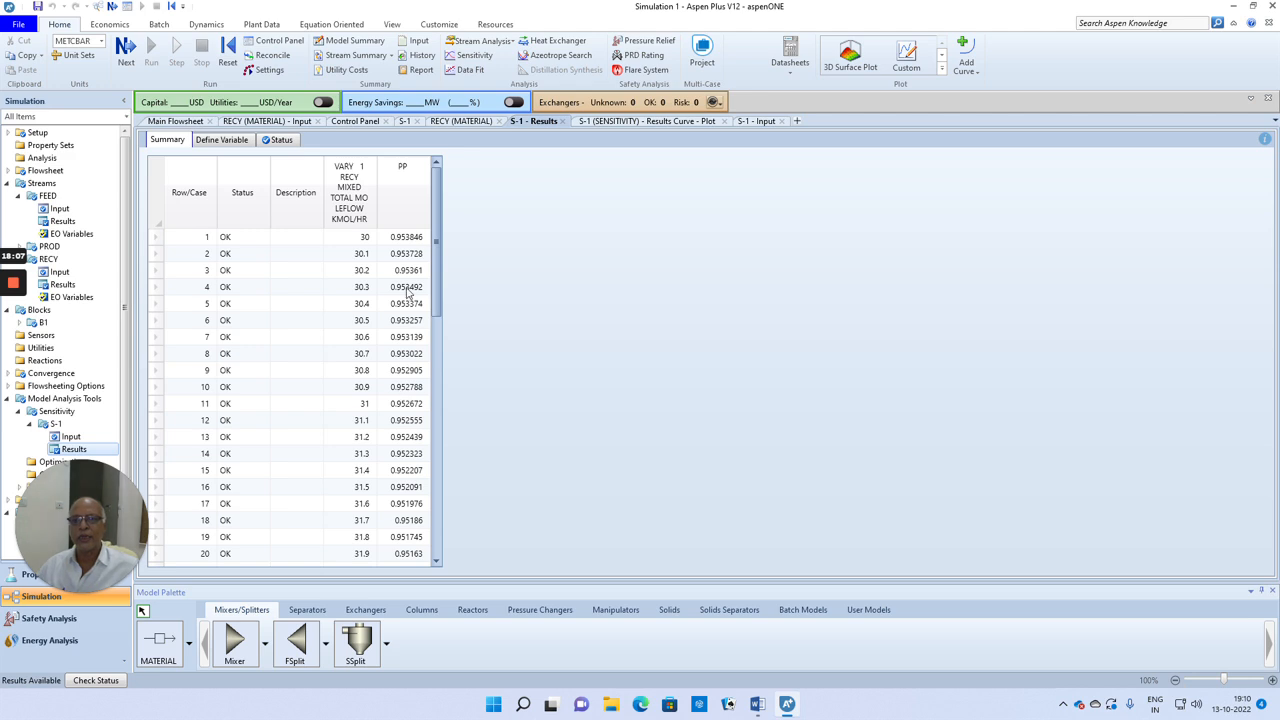
drag(440, 268, 447, 357)
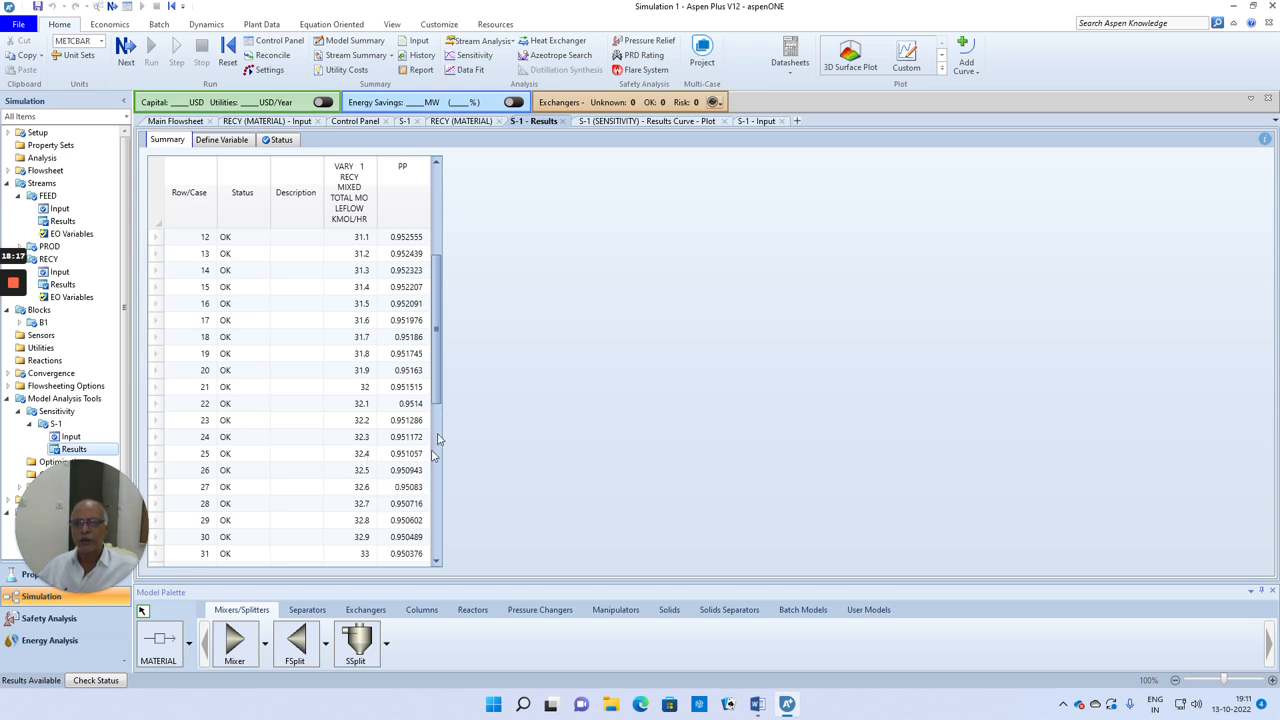
drag(442, 352, 440, 417)
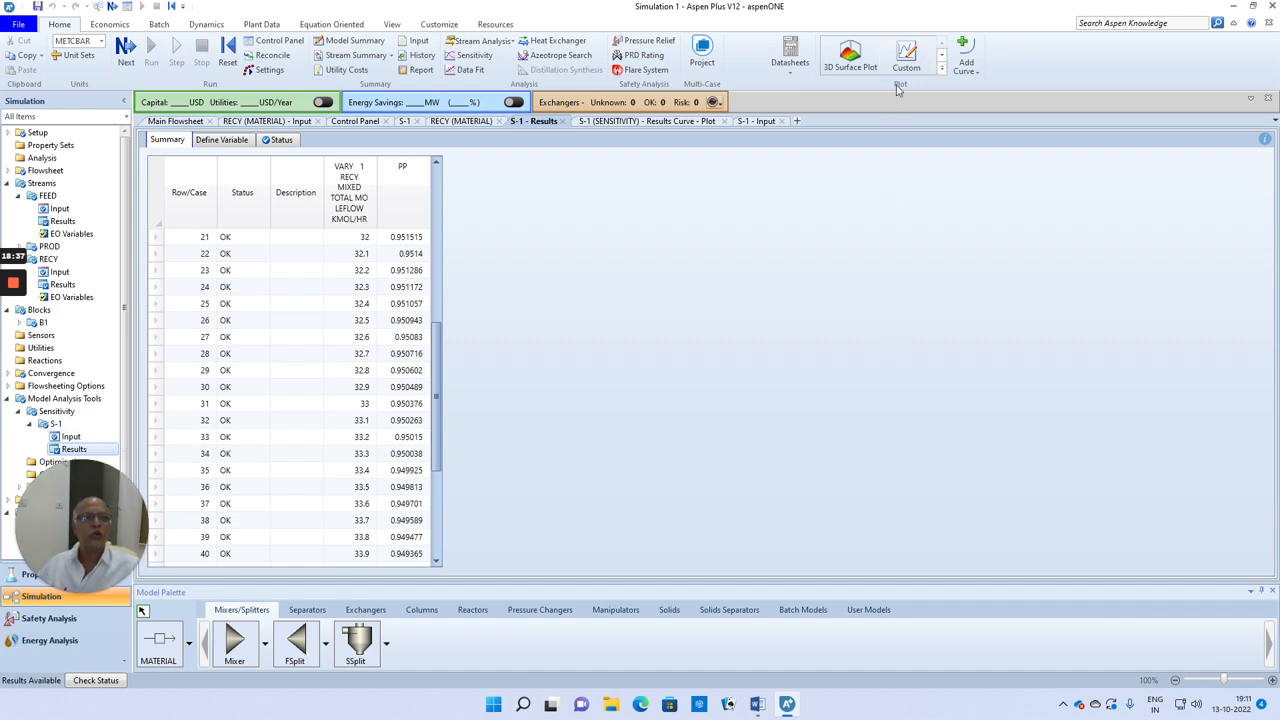
Step: Plot a new results curve of PP against RECY total mole flow from the refined S-1 results
click(941, 57)
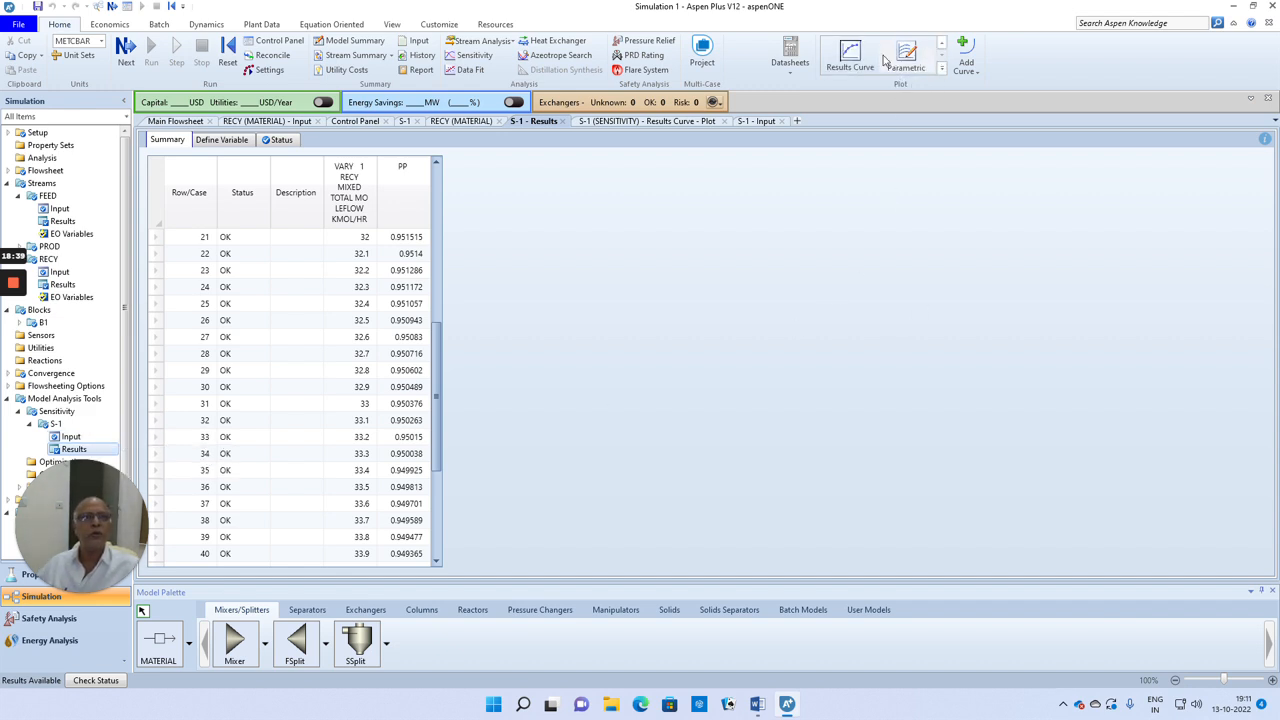
click(850, 52)
click(535, 403)
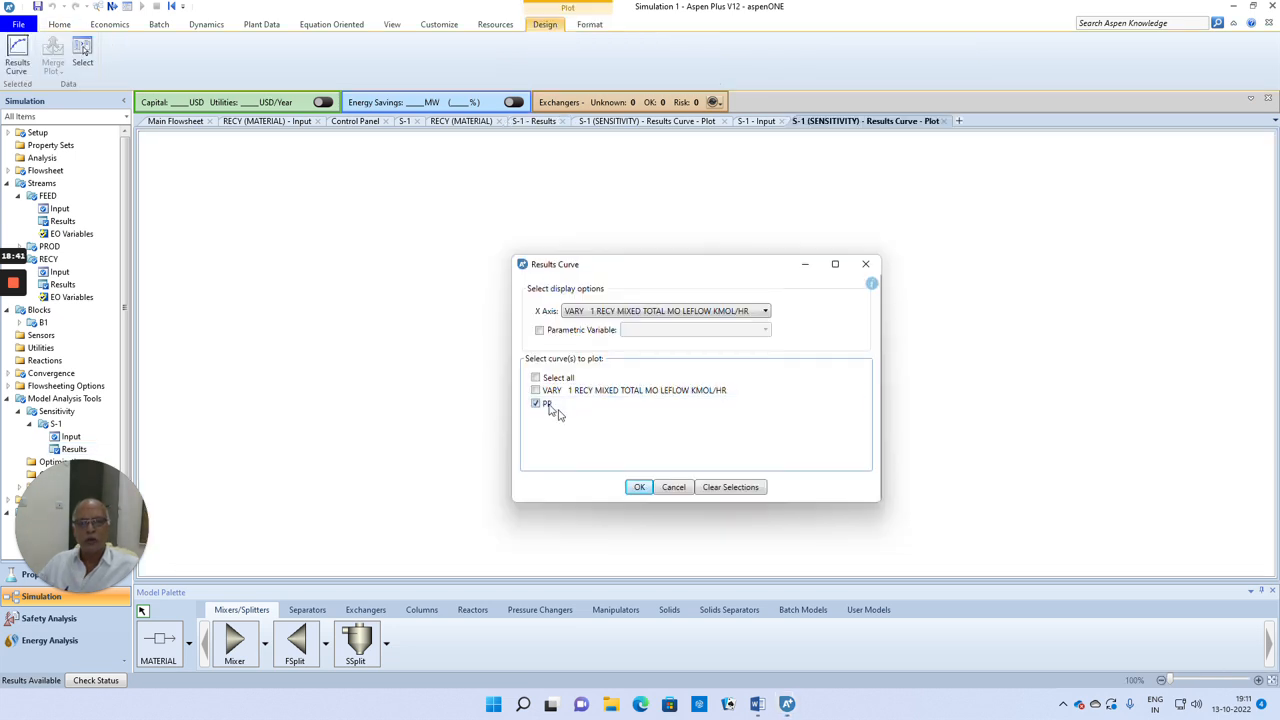
click(639, 487)
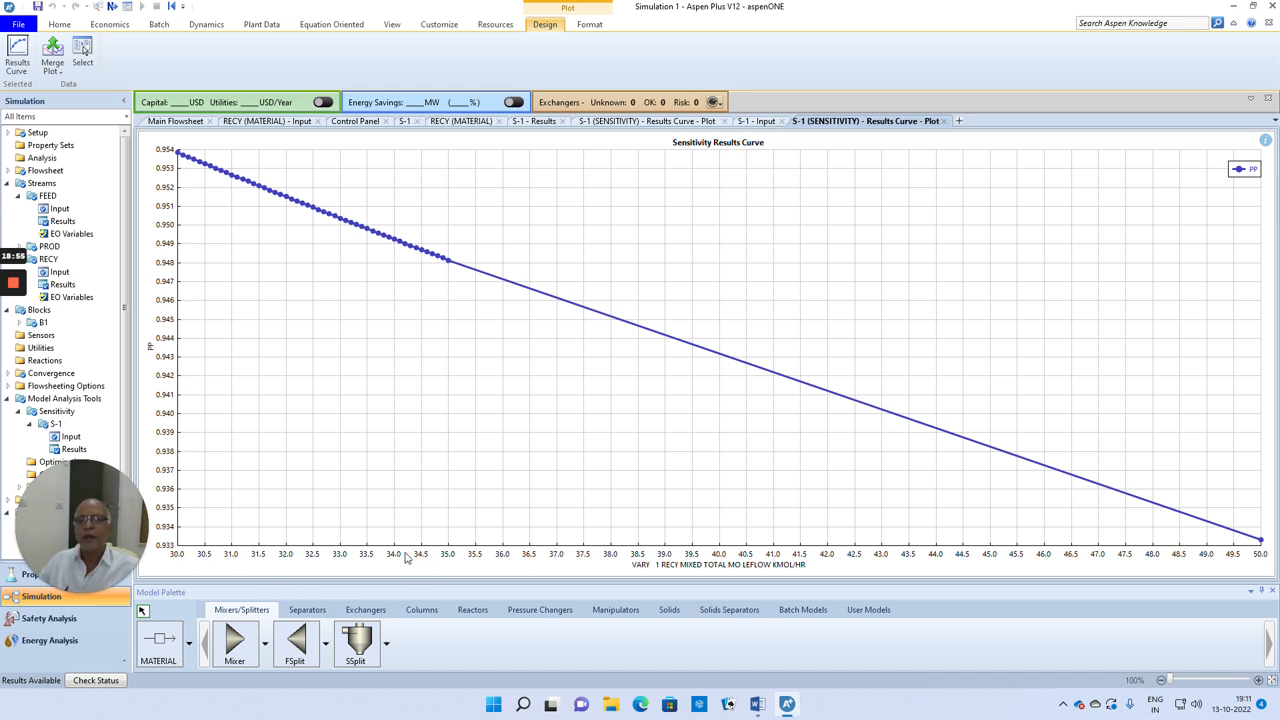
Step: Close both sensitivity plots, all open S-1 forms and the RECY (MATERIAL) form
click(943, 121)
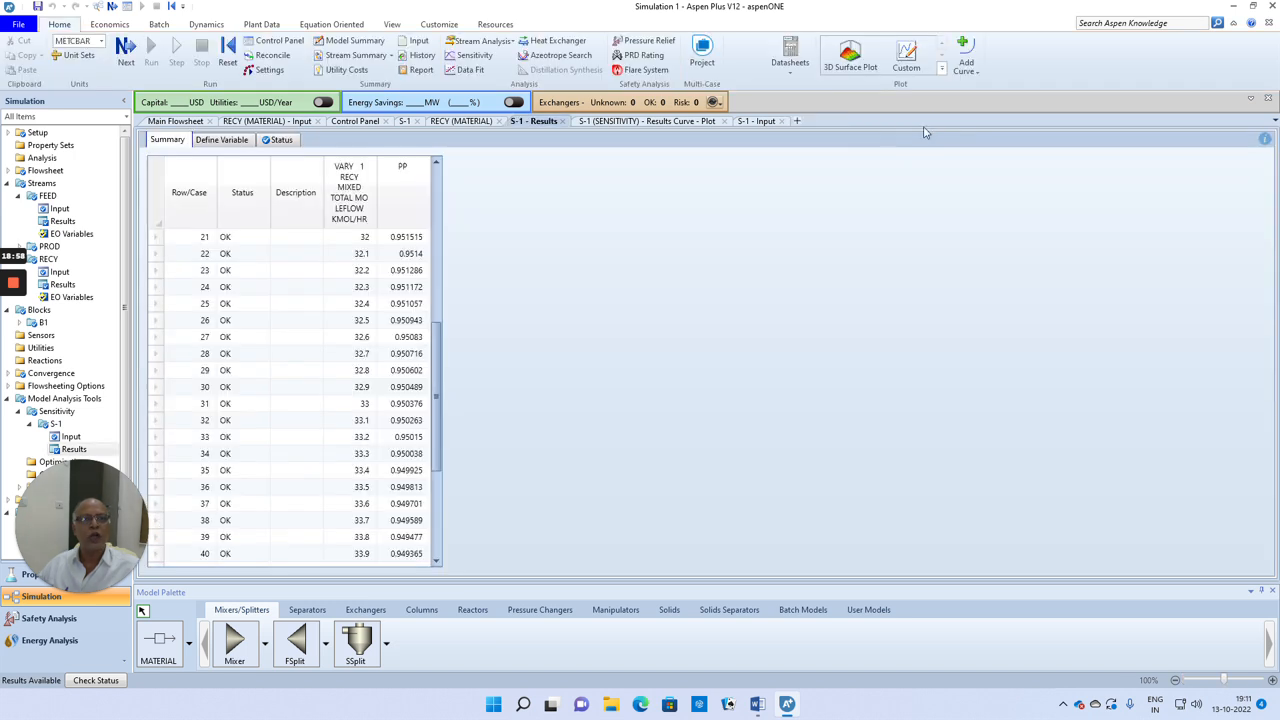
click(783, 121)
click(724, 122)
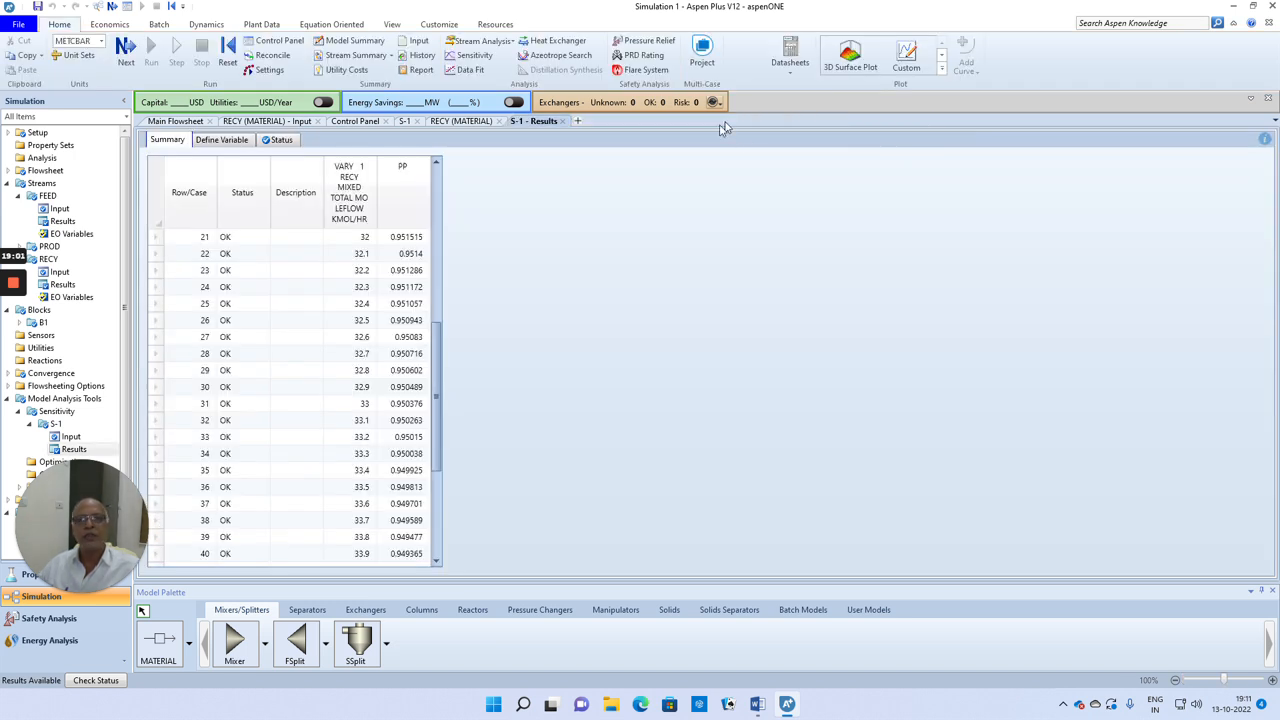
click(562, 121)
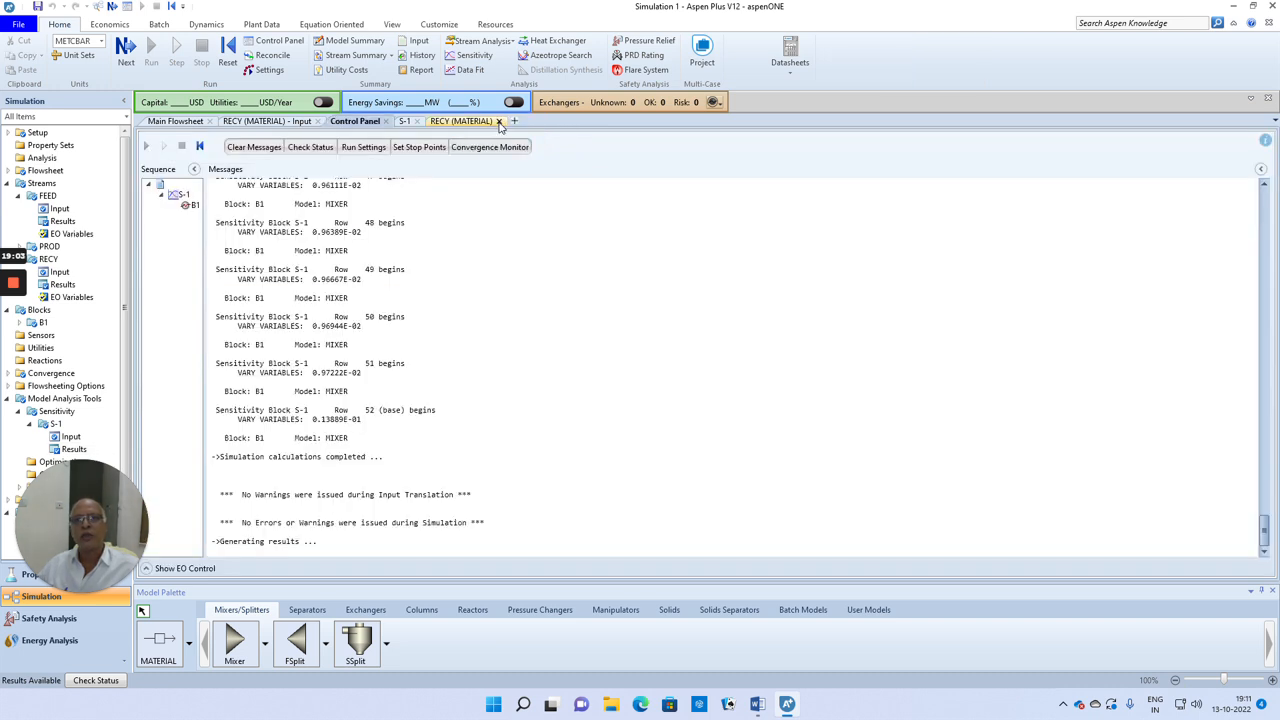
click(499, 121)
click(417, 122)
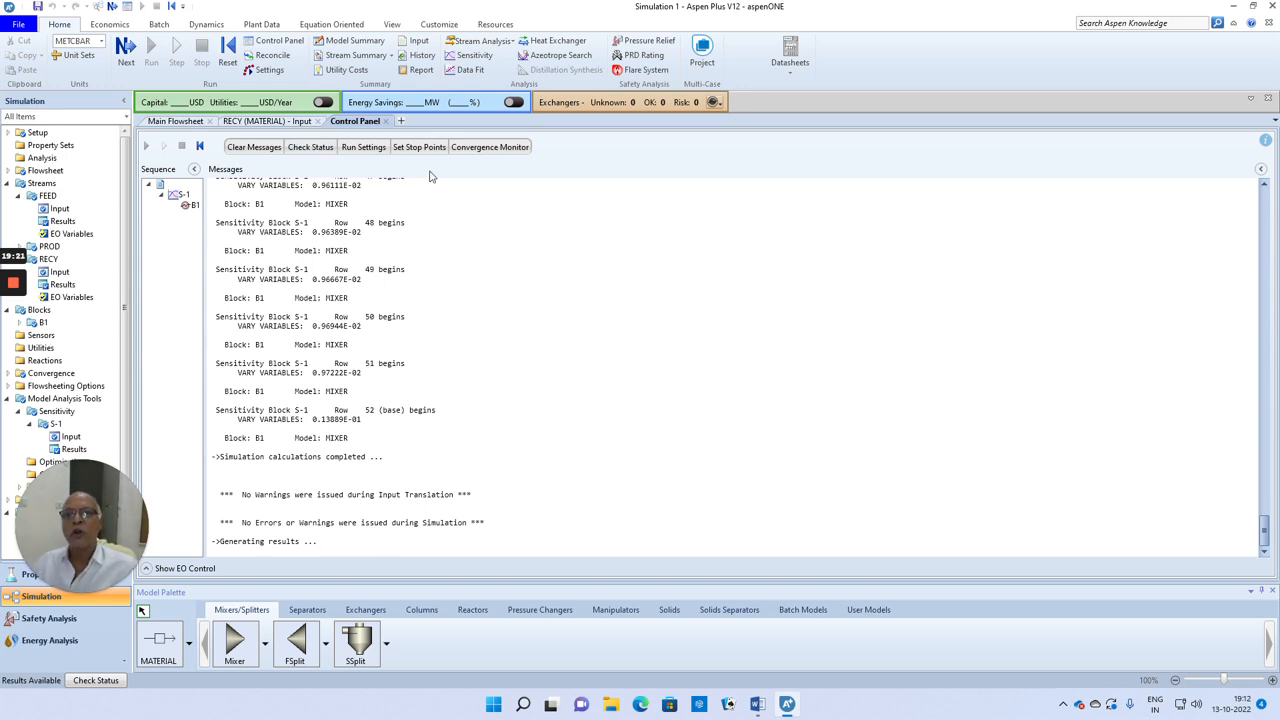
Step: Open the stream results summary and examine the mole flows of FEED, PROD and RECY
click(370, 57)
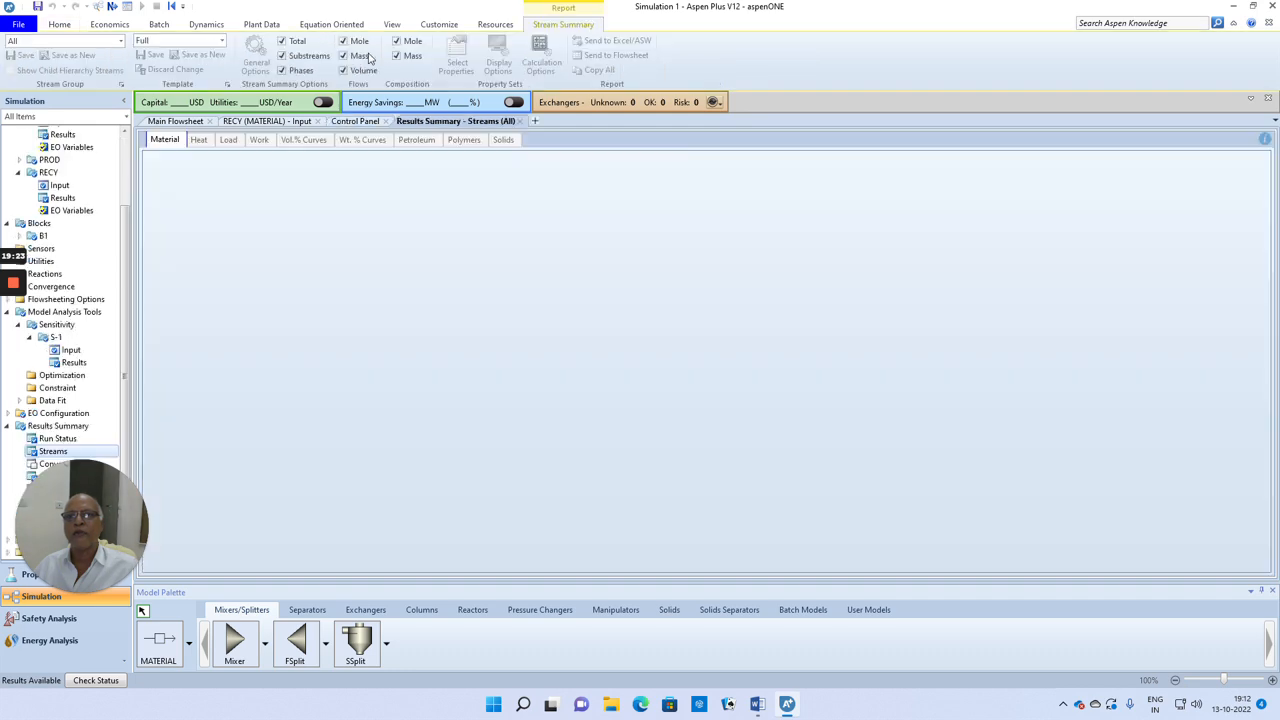
scroll(545, 350, down, 2)
scroll(545, 348, down, 1)
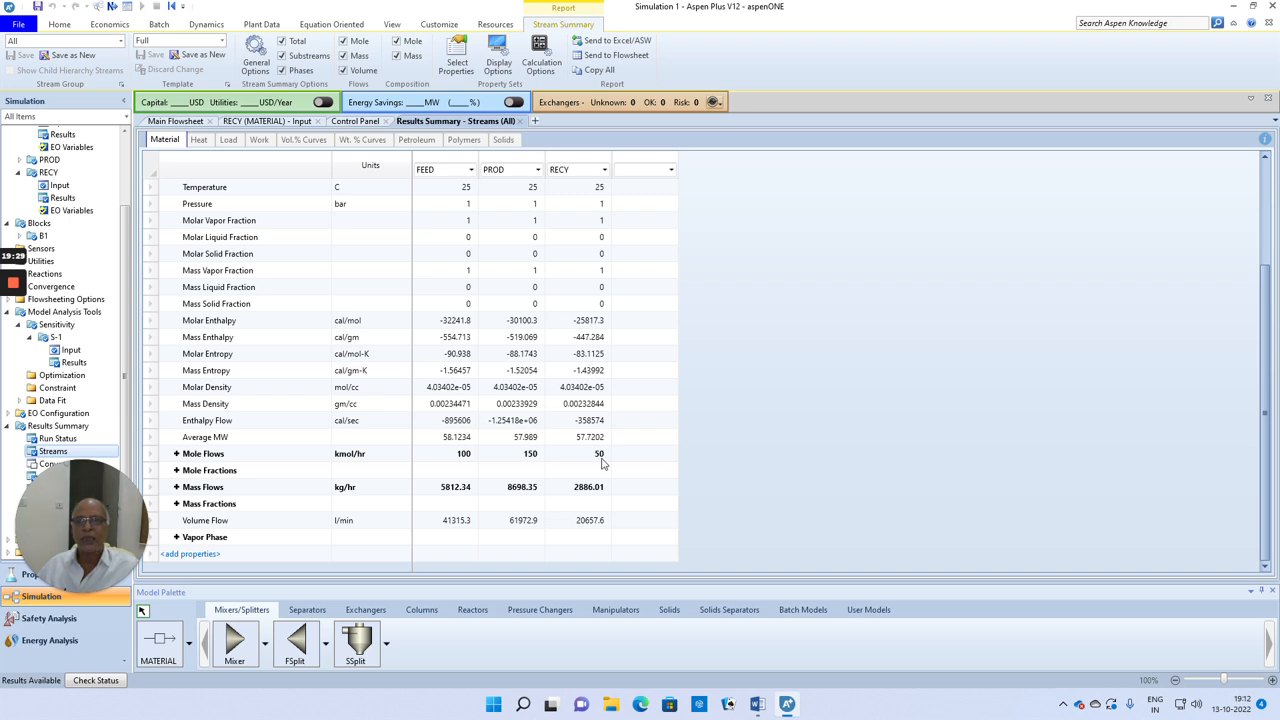
Step: Open the RECY stream specifications from the main flowsheet and check the total flow rate
click(177, 121)
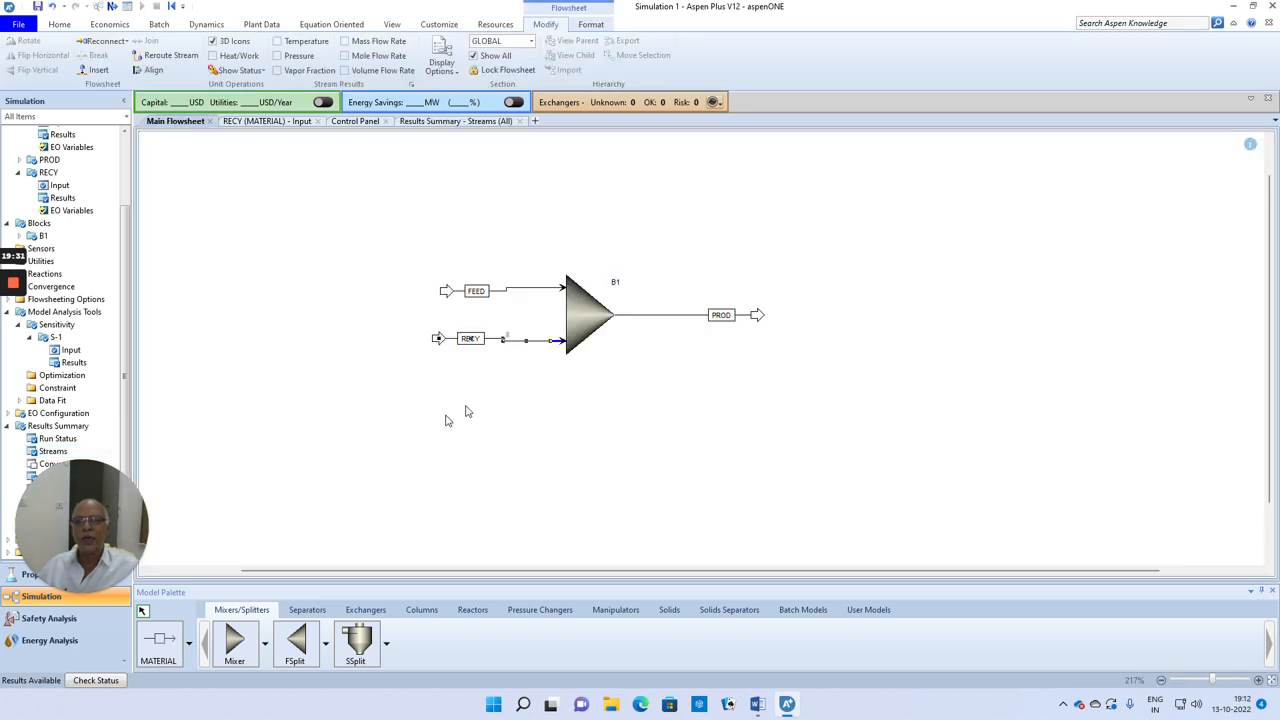
double_click(509, 342)
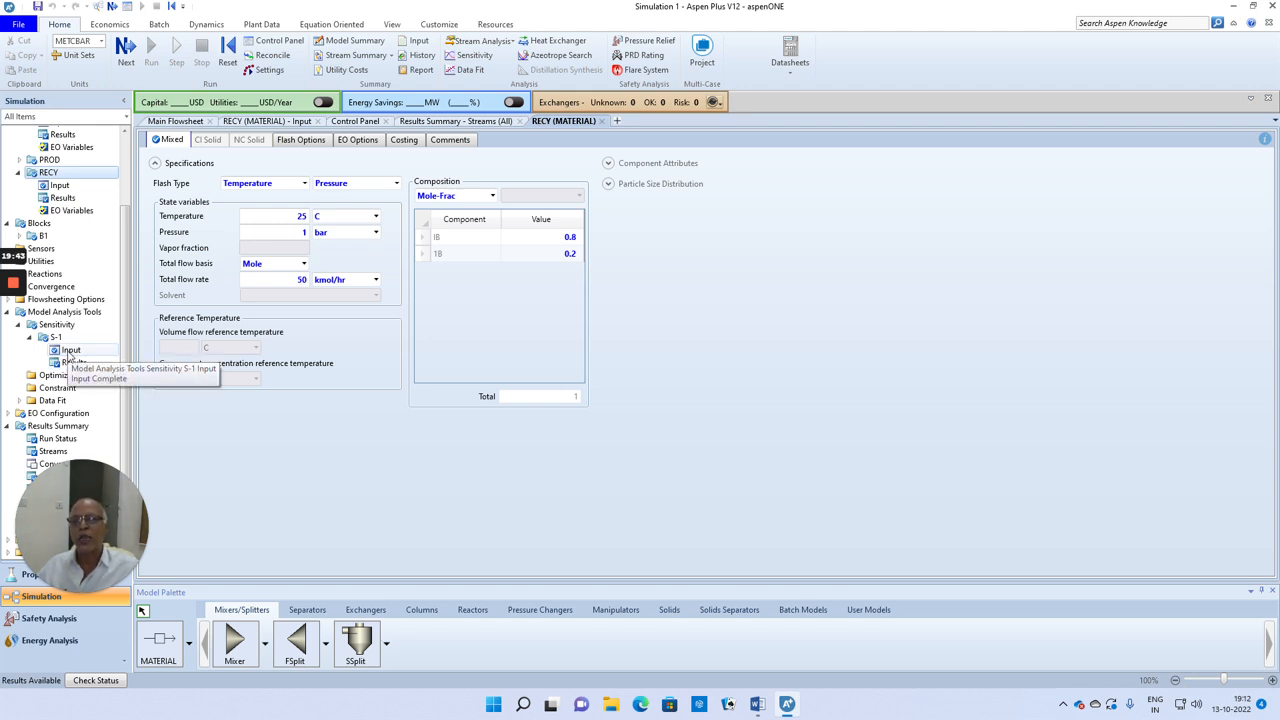
click(303, 280)
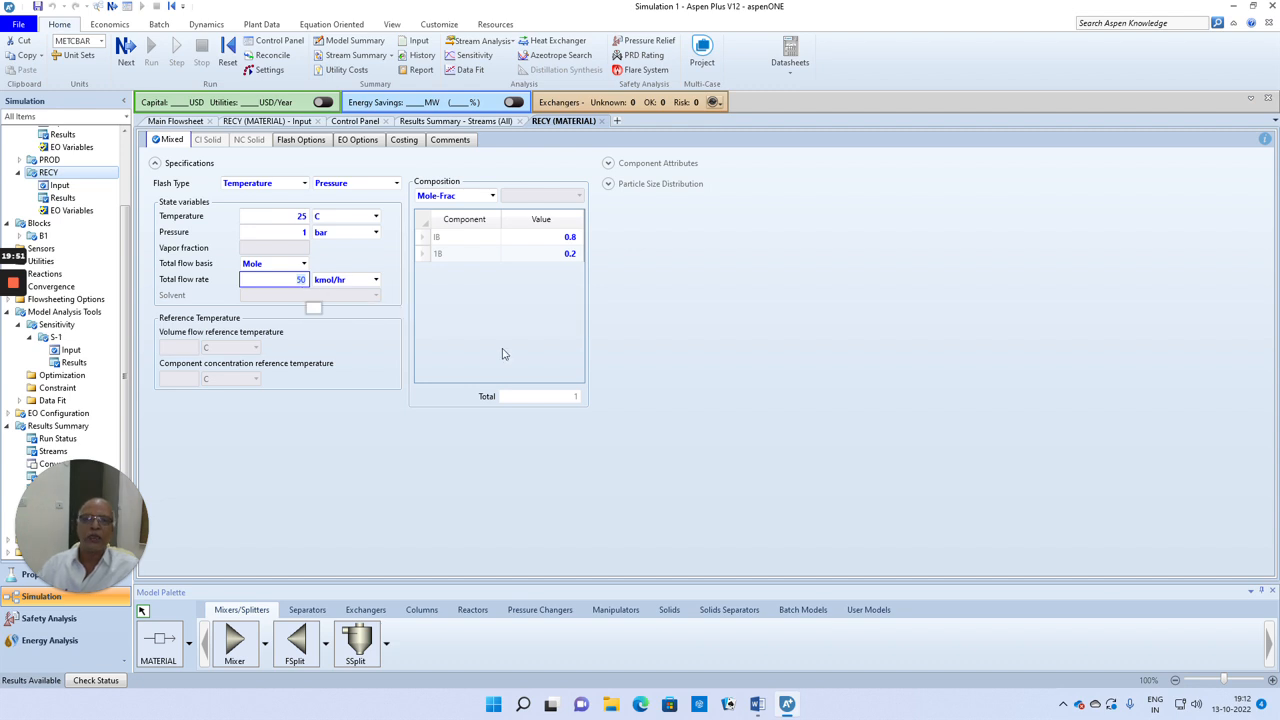
Step: Return to the main flowsheet and deactivate sensitivity analysis S-1
click(190, 123)
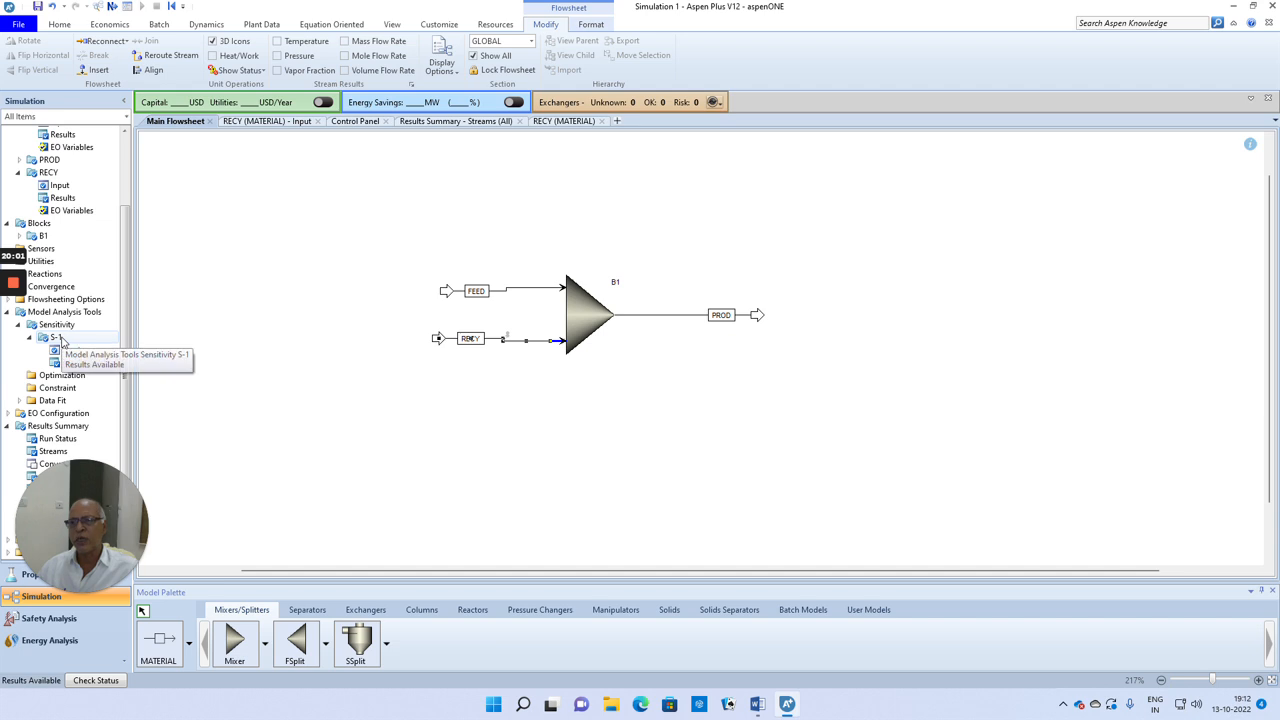
right_click(60, 338)
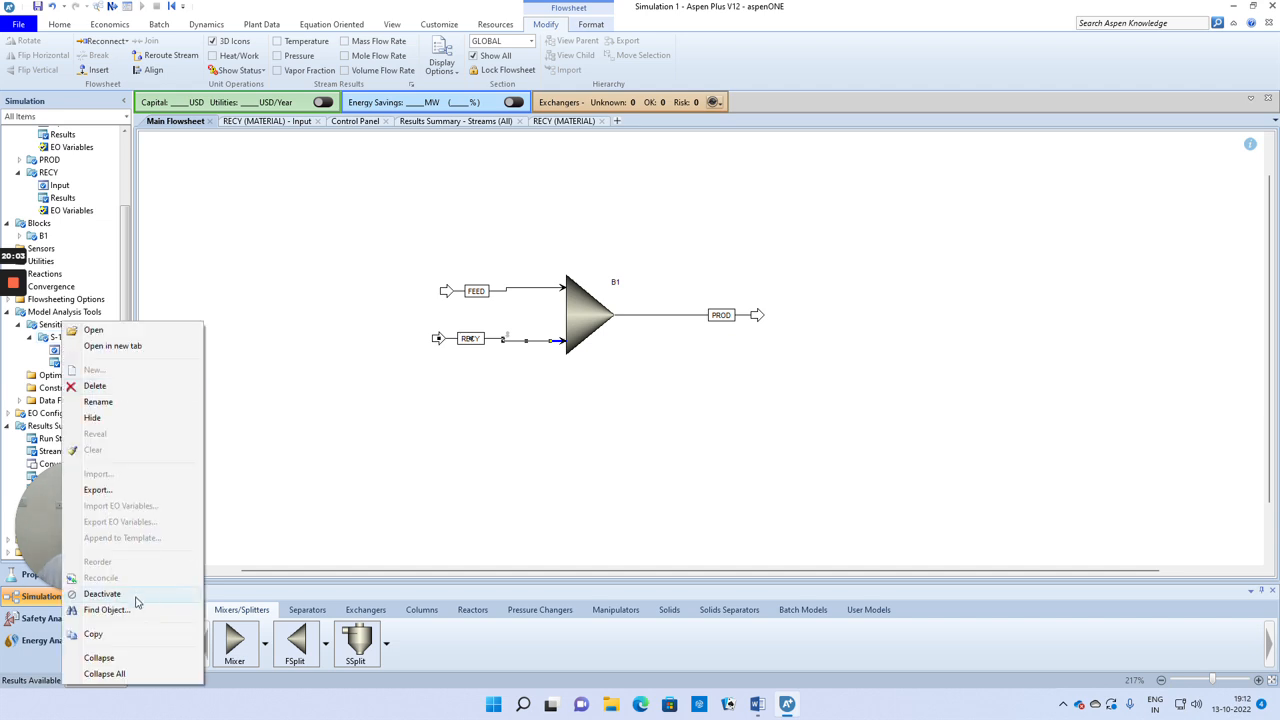
click(134, 596)
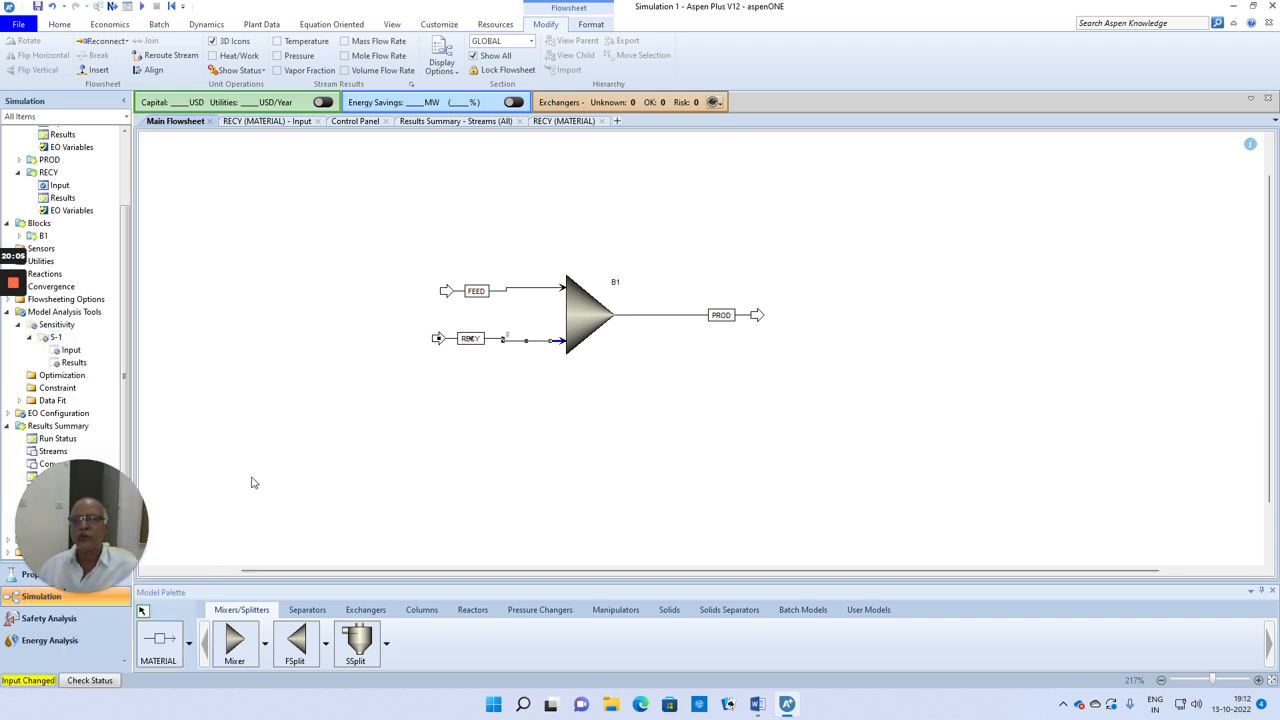
Step: Create a new design specification with the ID DS-1 under the flowsheeting options
click(46, 301)
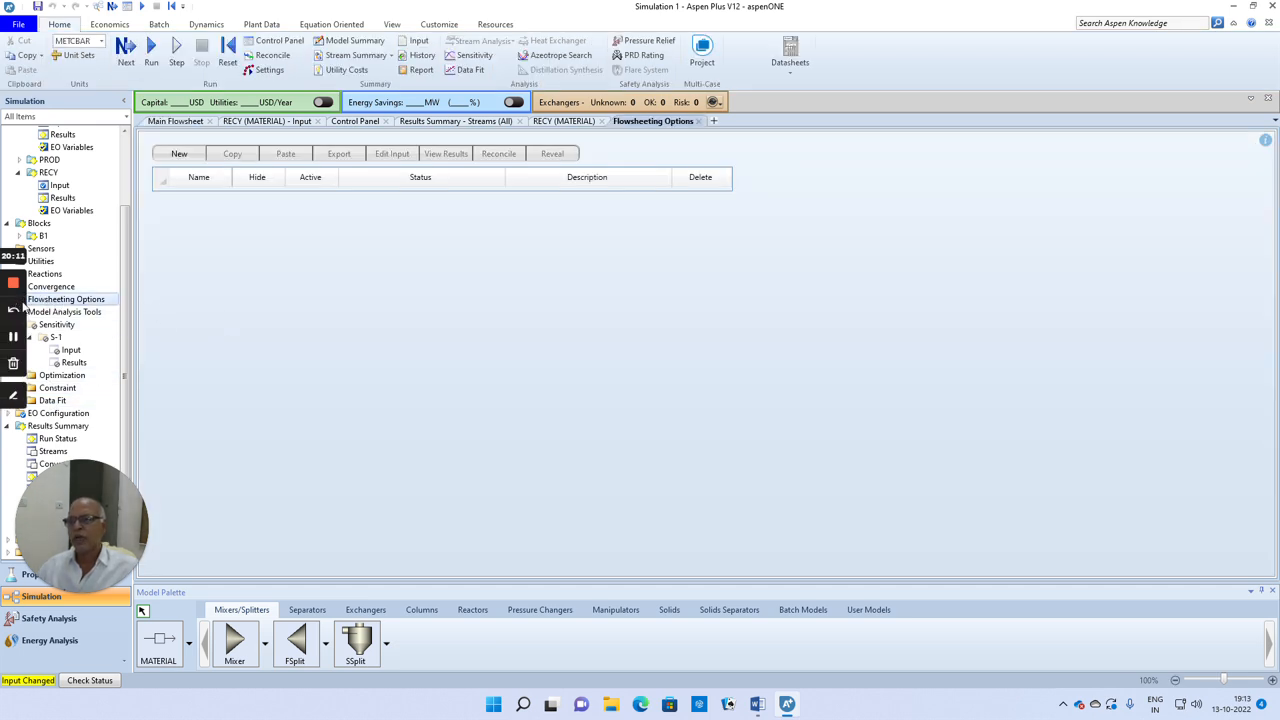
click(179, 155)
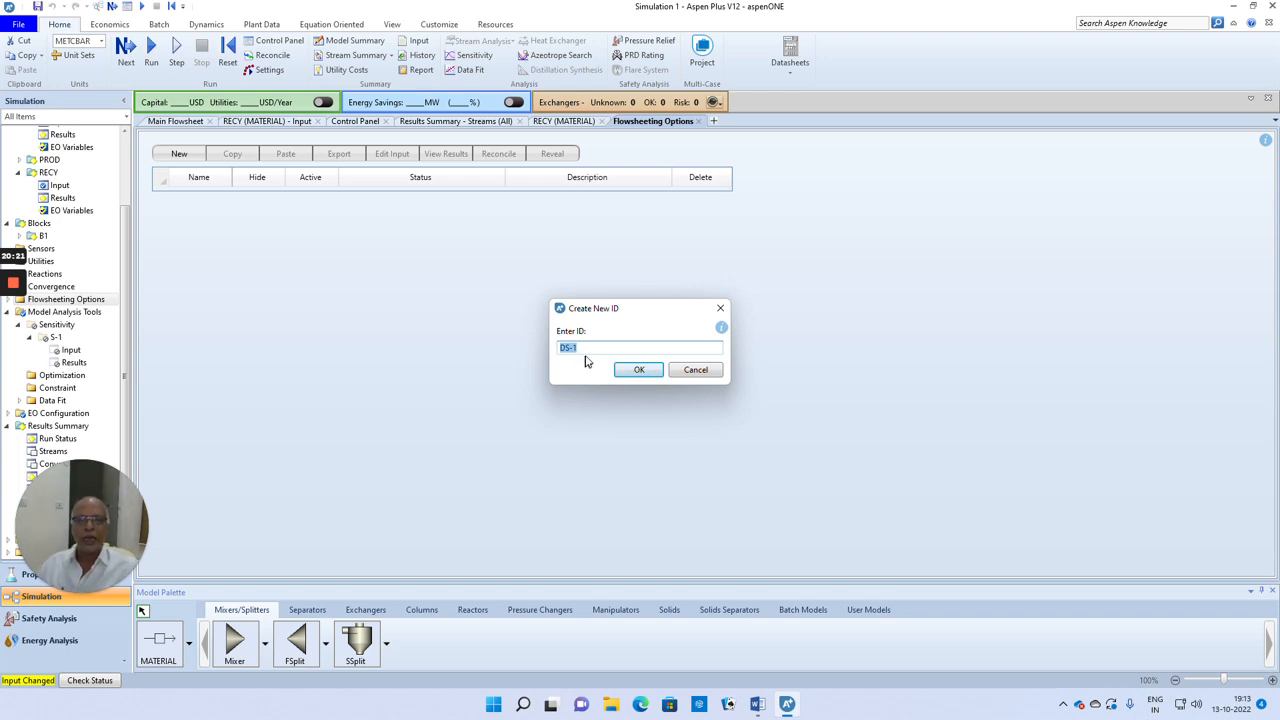
click(640, 370)
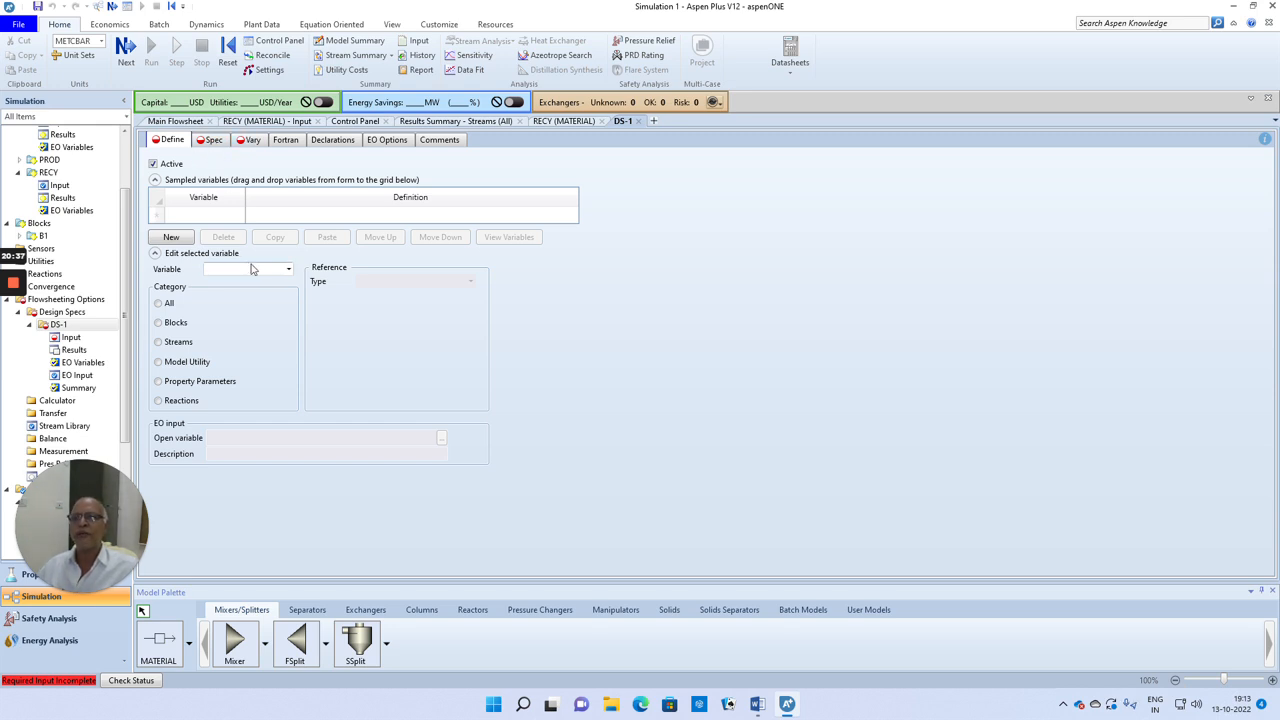
Step: Define a sampled variable PP as the mole fraction of component IB in stream PROD, substream MIXED
click(206, 216)
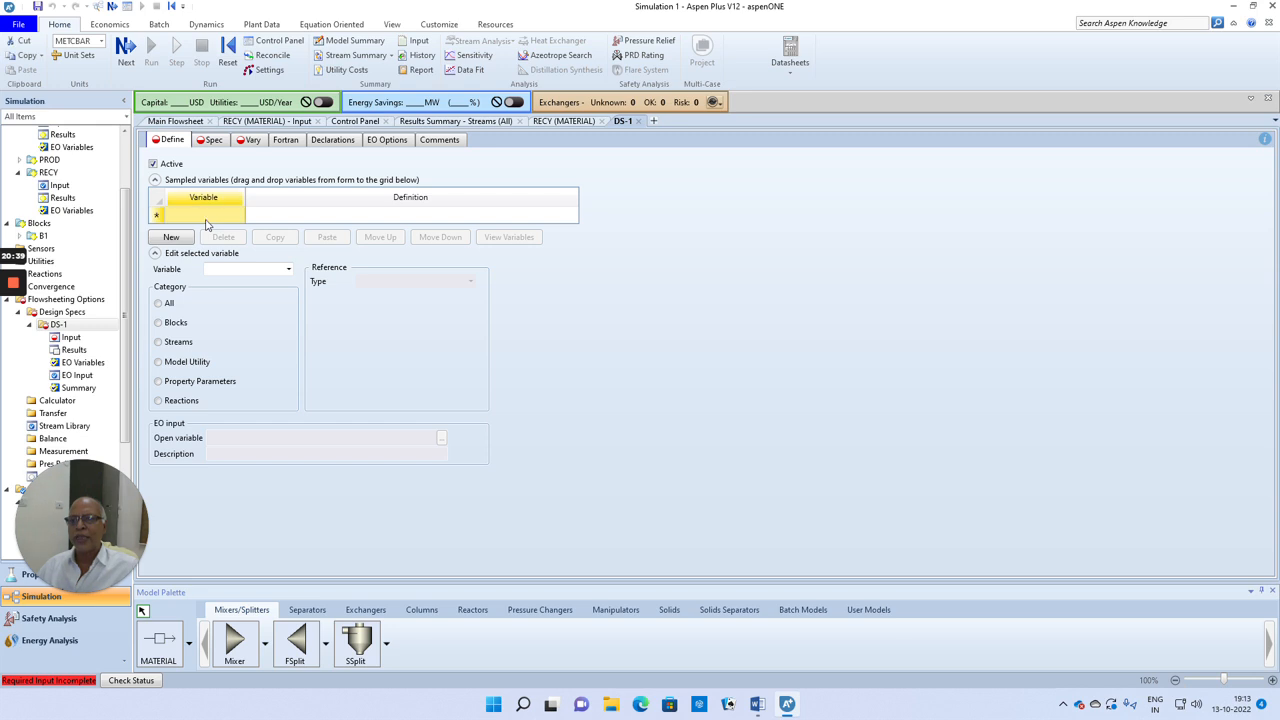
text(PP)
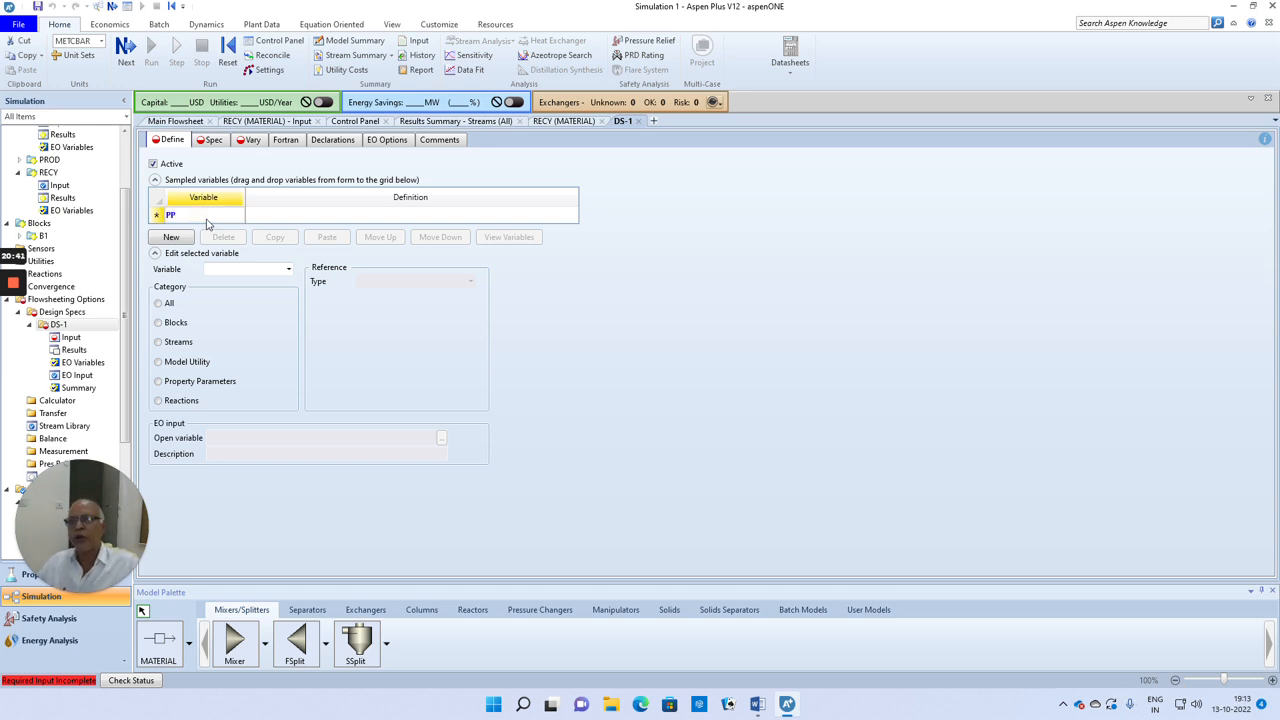
click(287, 269)
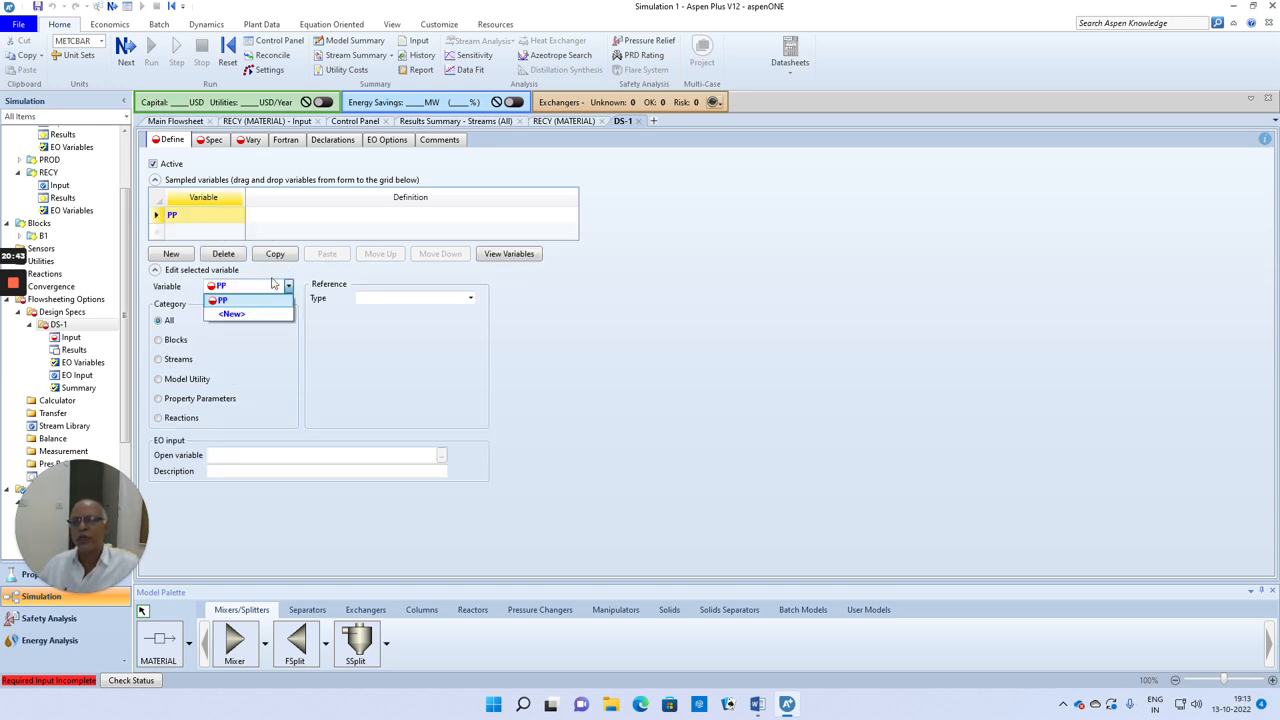
click(230, 300)
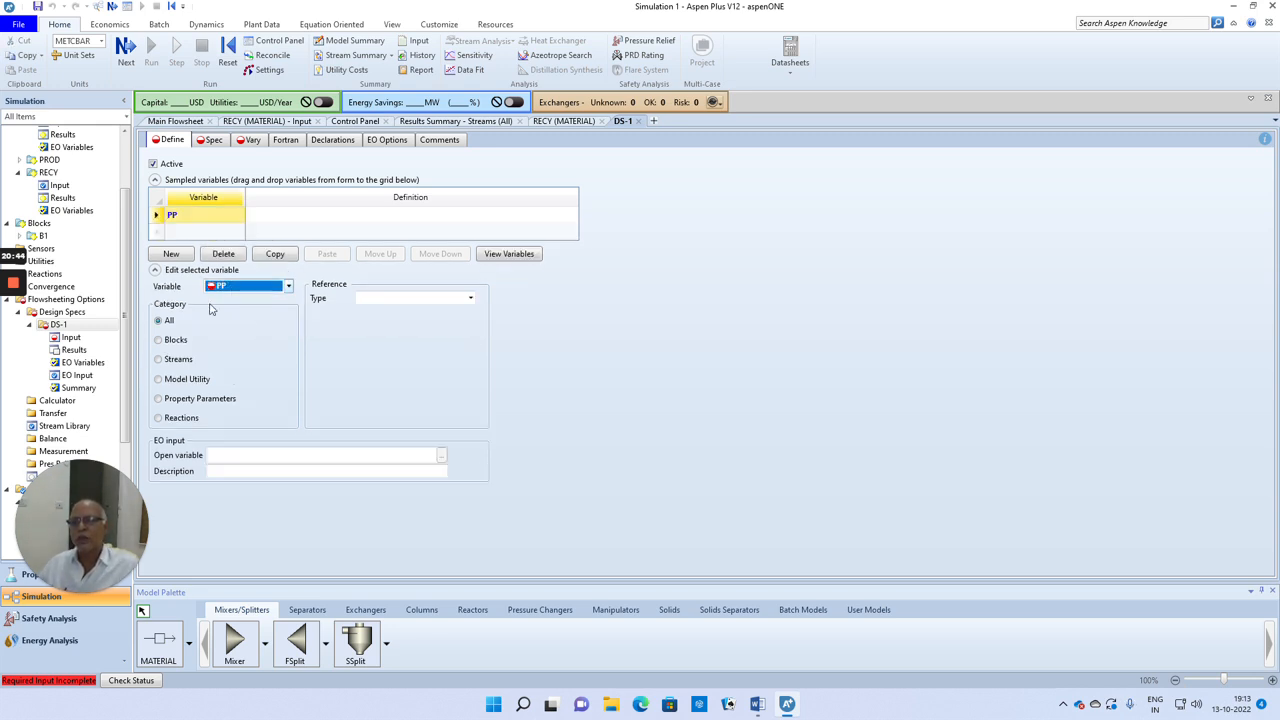
click(159, 360)
click(470, 298)
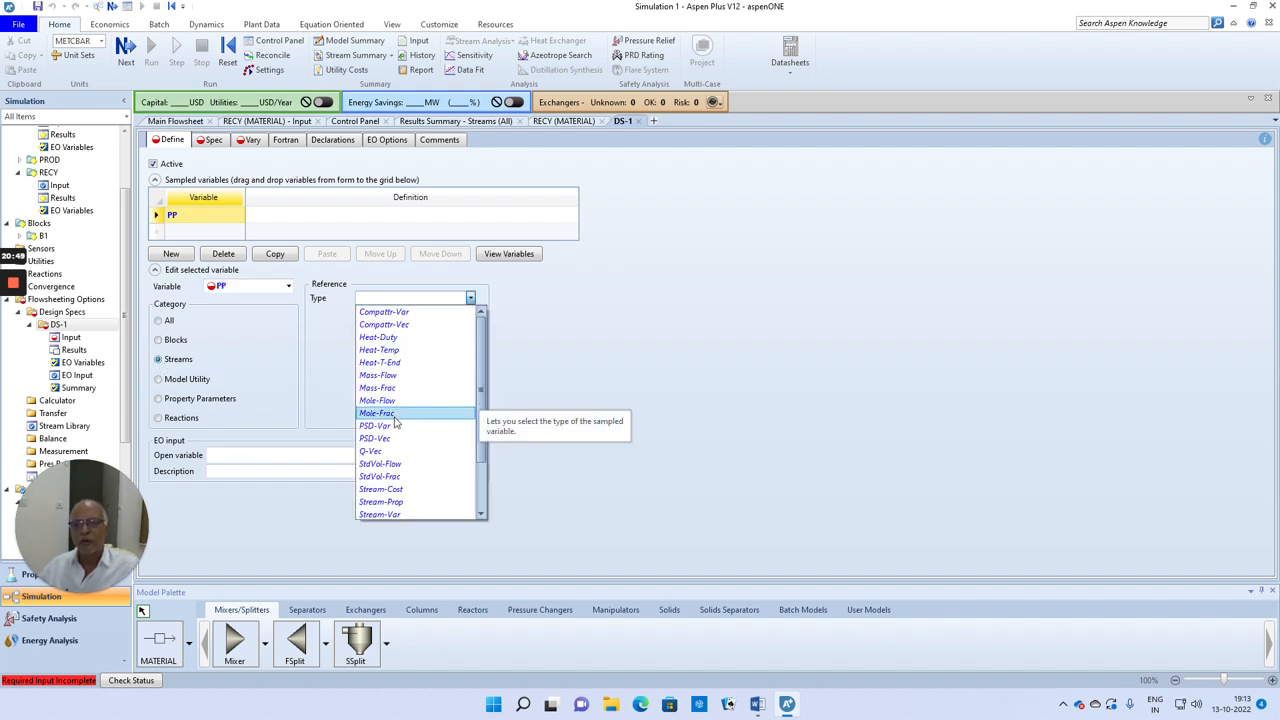
click(394, 418)
click(470, 313)
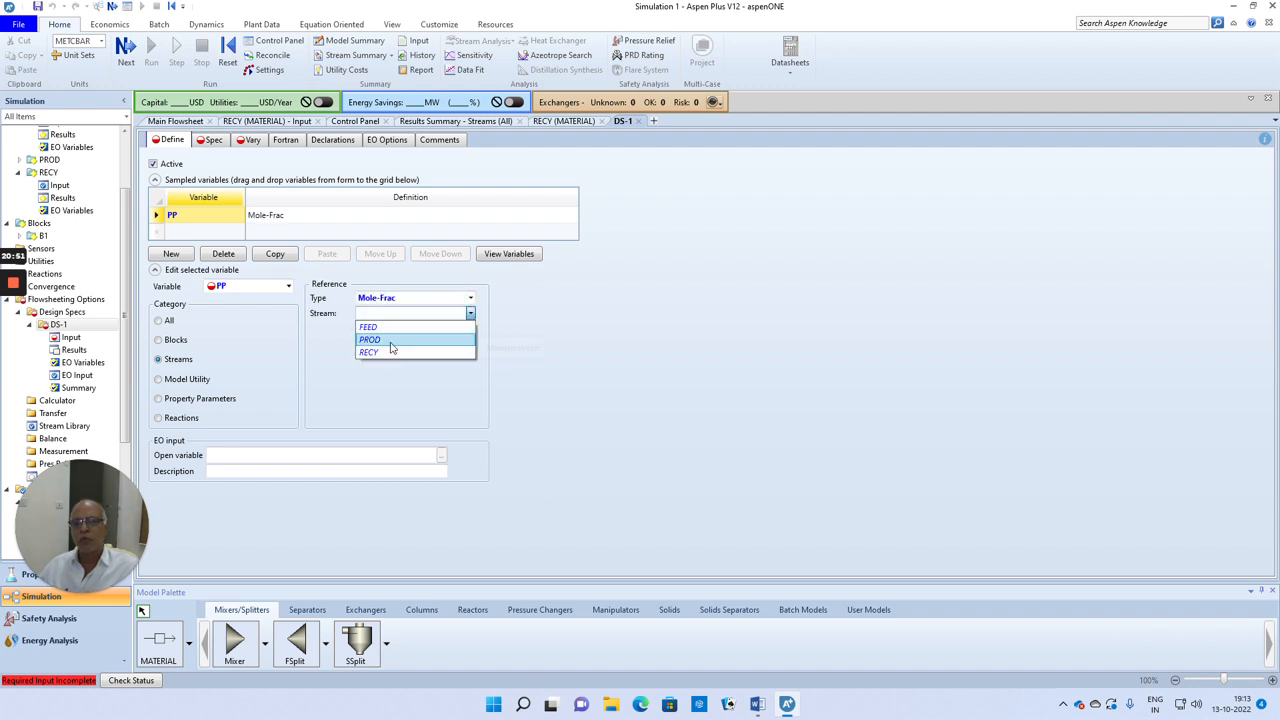
click(392, 340)
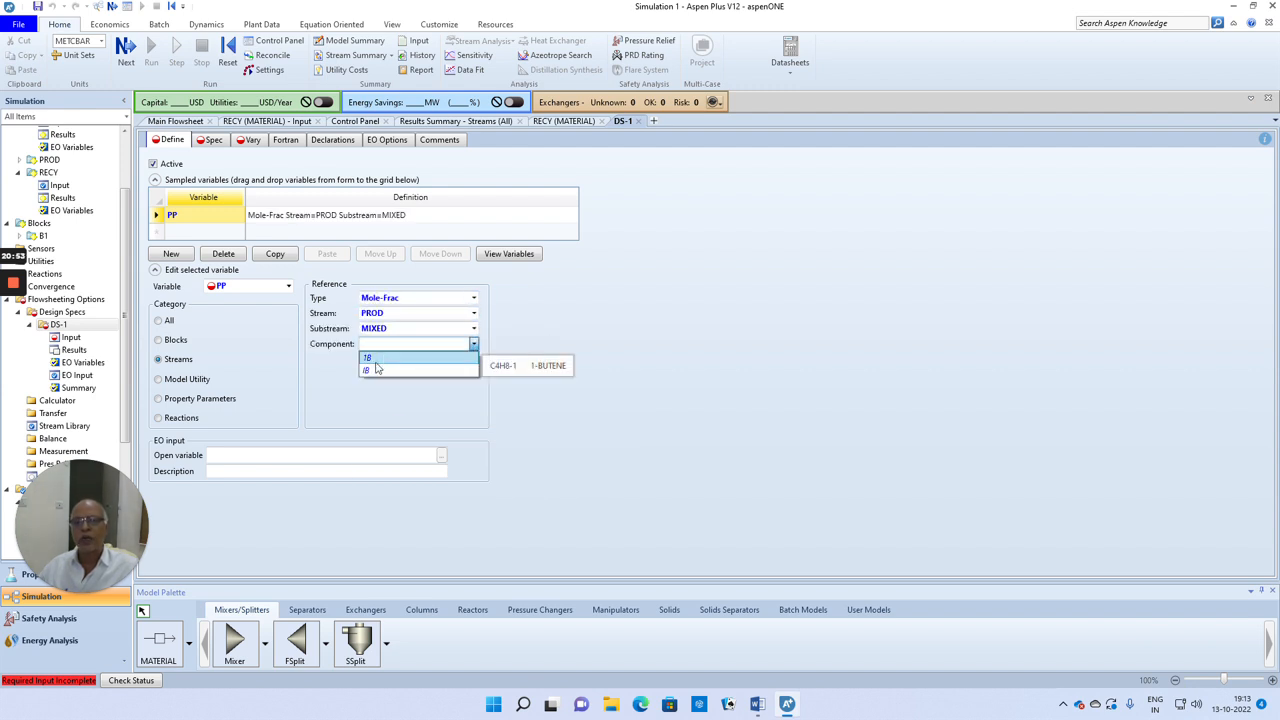
click(420, 370)
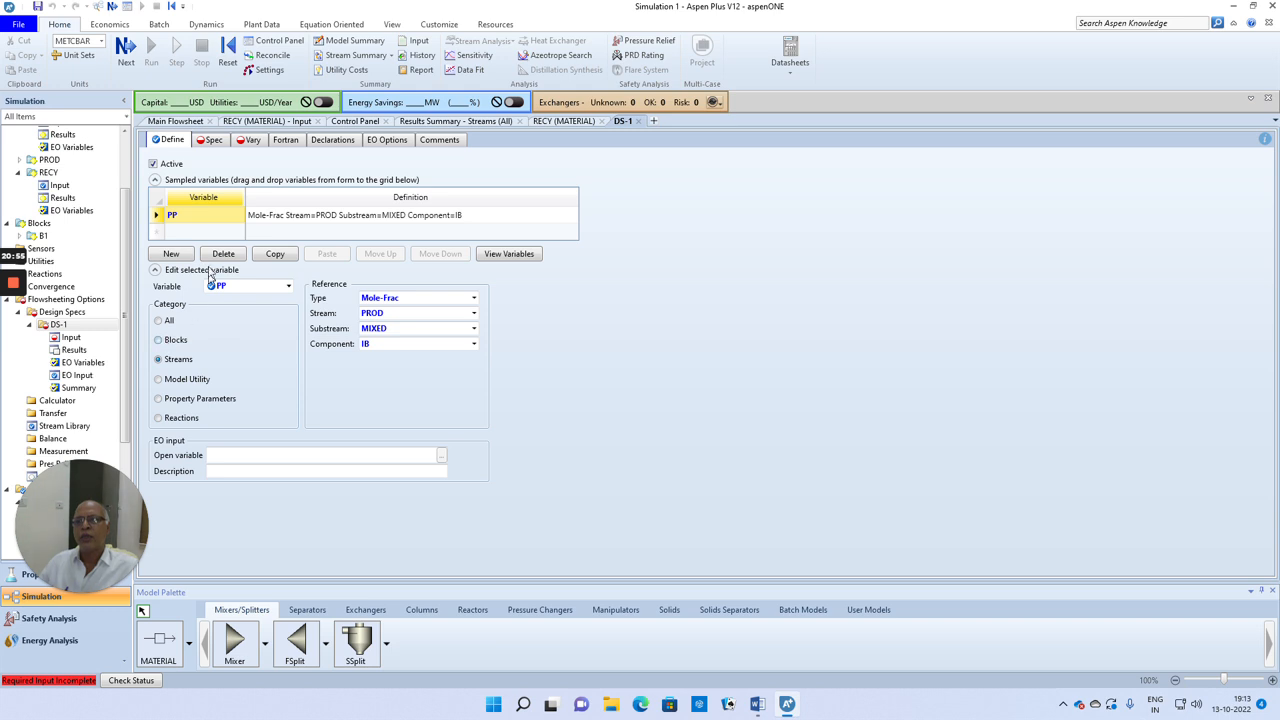
Step: Set the design specification expression to PP with a target of 0.95 and a tolerance of 0.00001
click(126, 50)
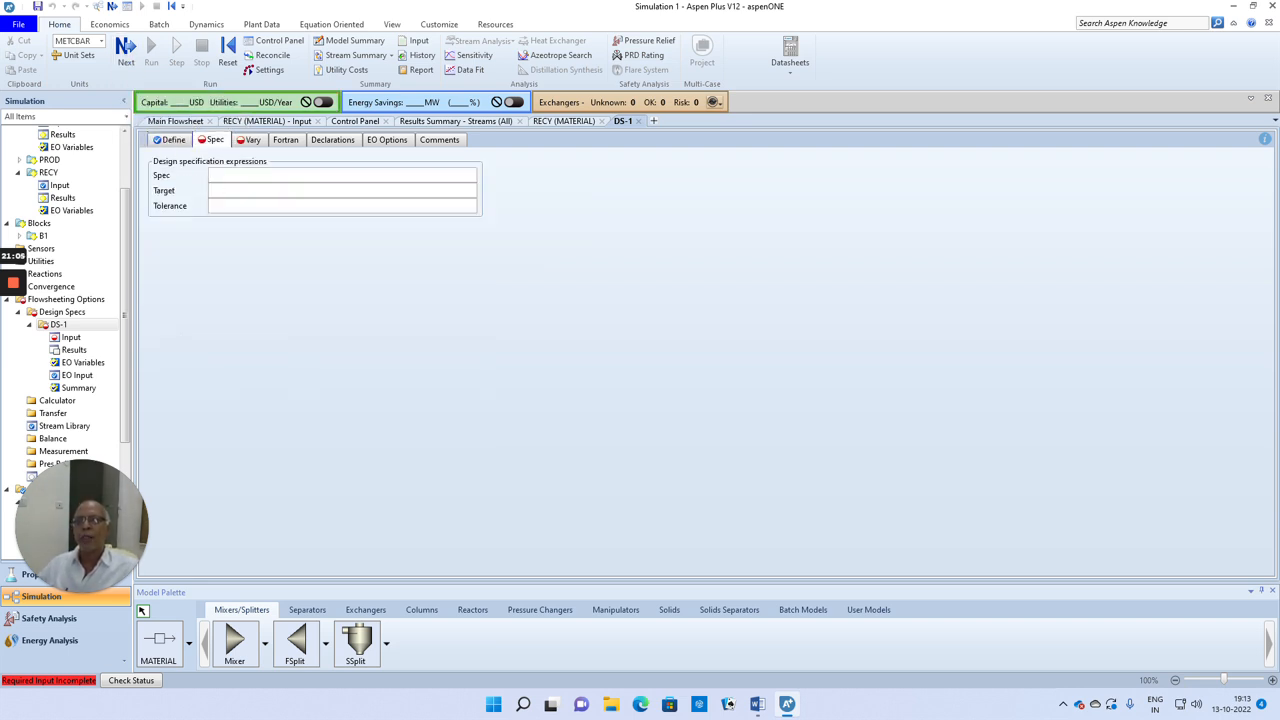
click(228, 188)
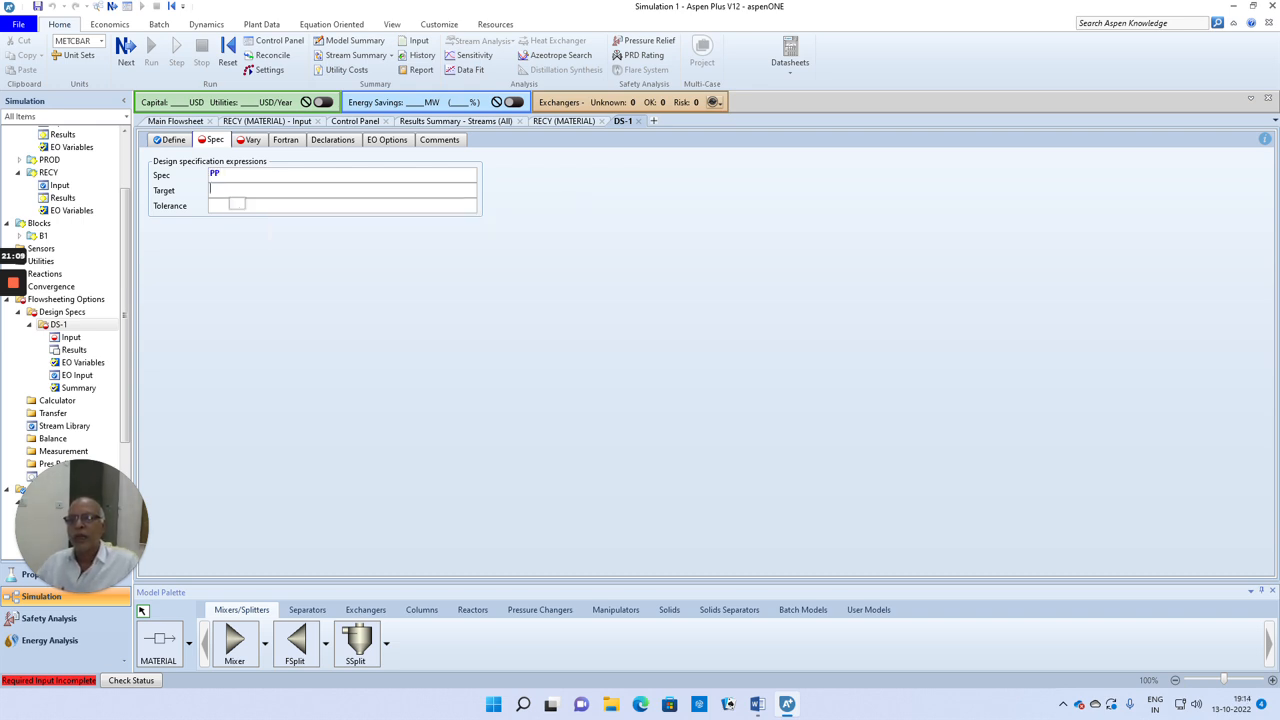
text(0.9)
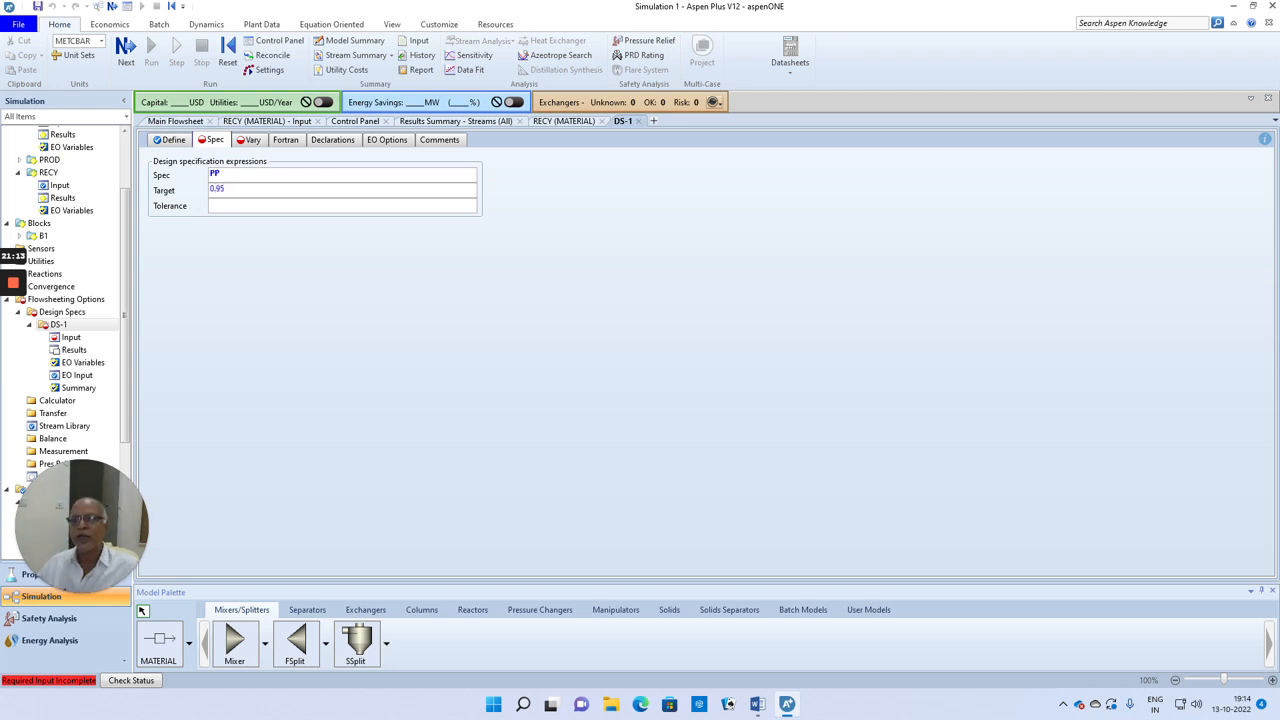
text(5)
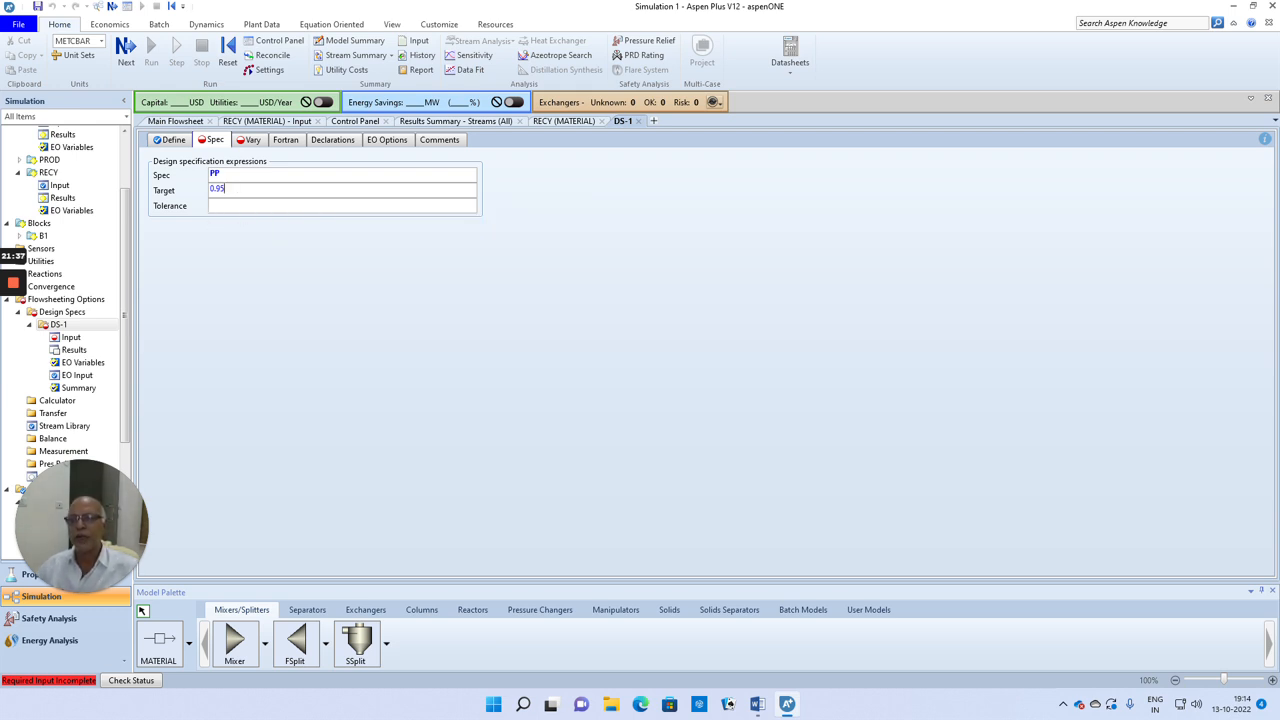
key(Tab)
text(0.0)
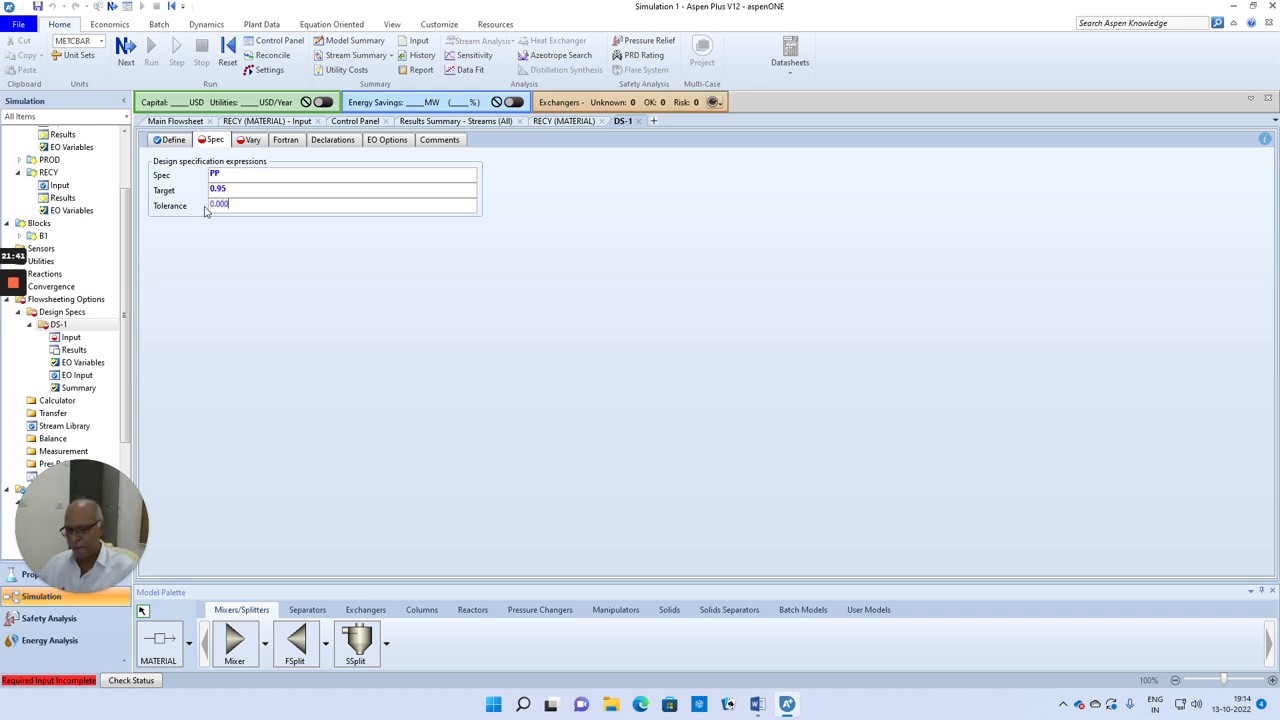
click(255, 288)
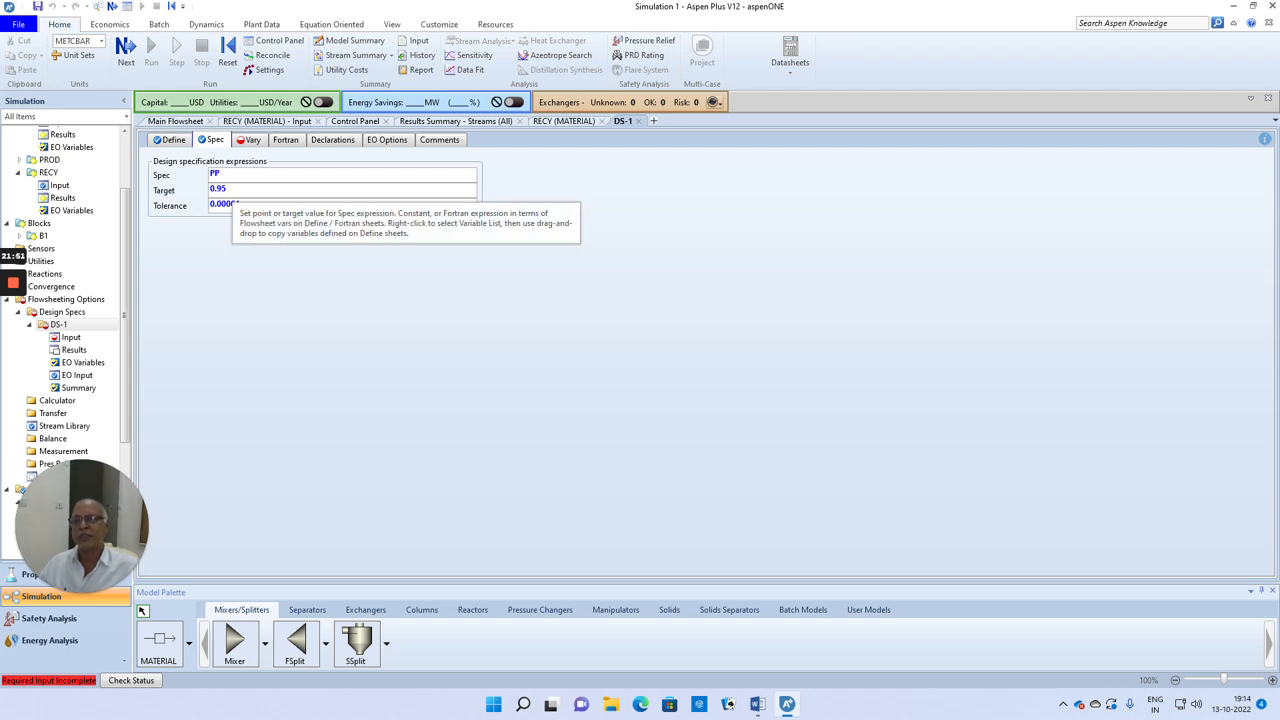
Step: Set the manipulated variable to the stream variable MOLE-FLOW of stream RECY
click(126, 48)
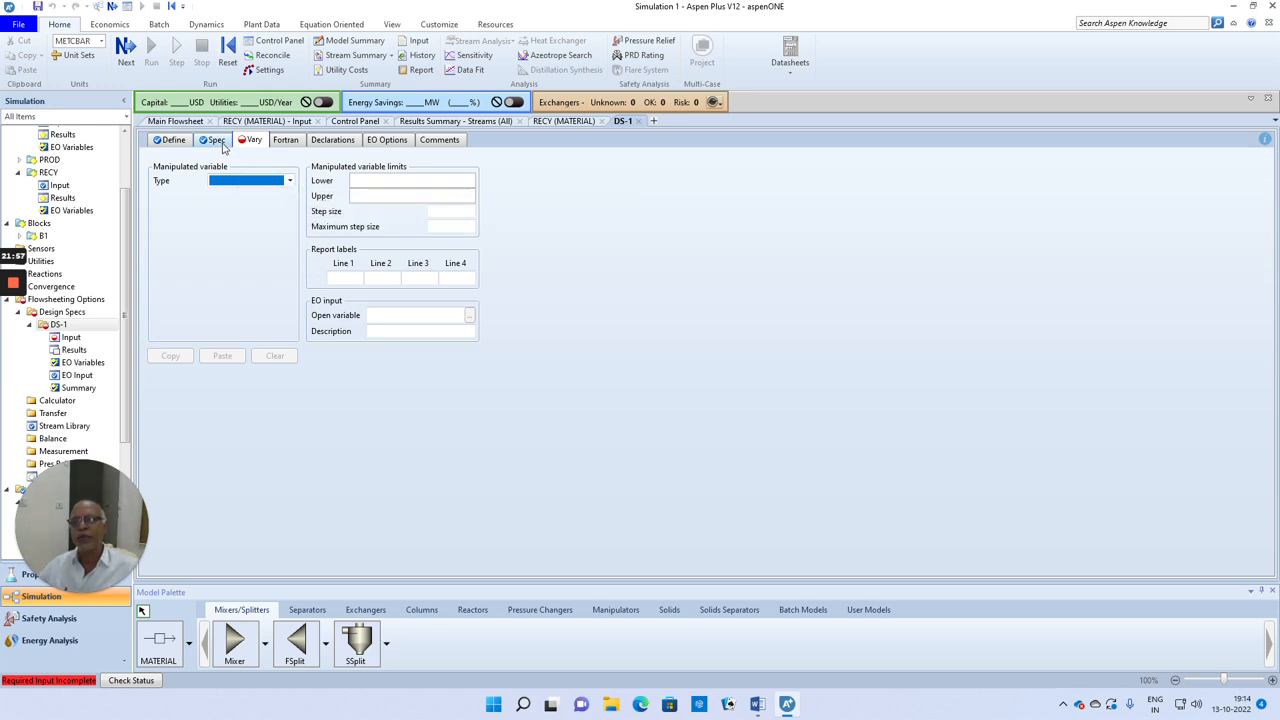
click(289, 180)
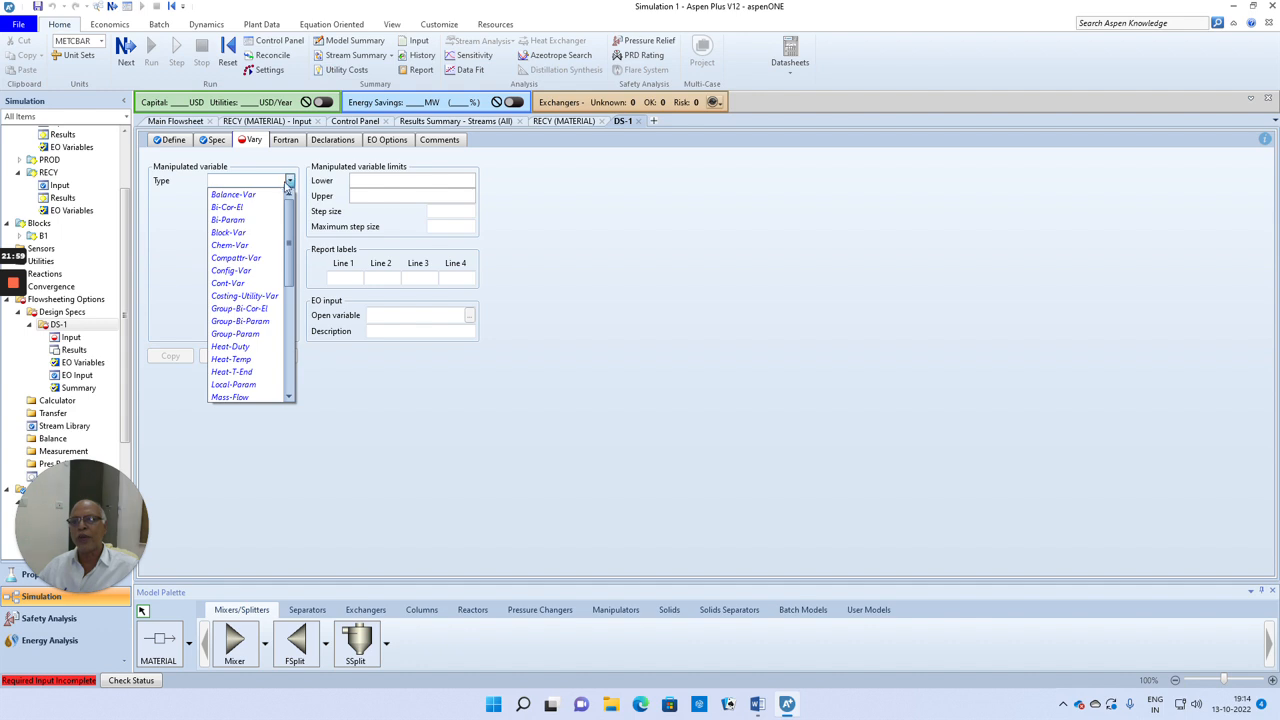
scroll(250, 290, down, 7)
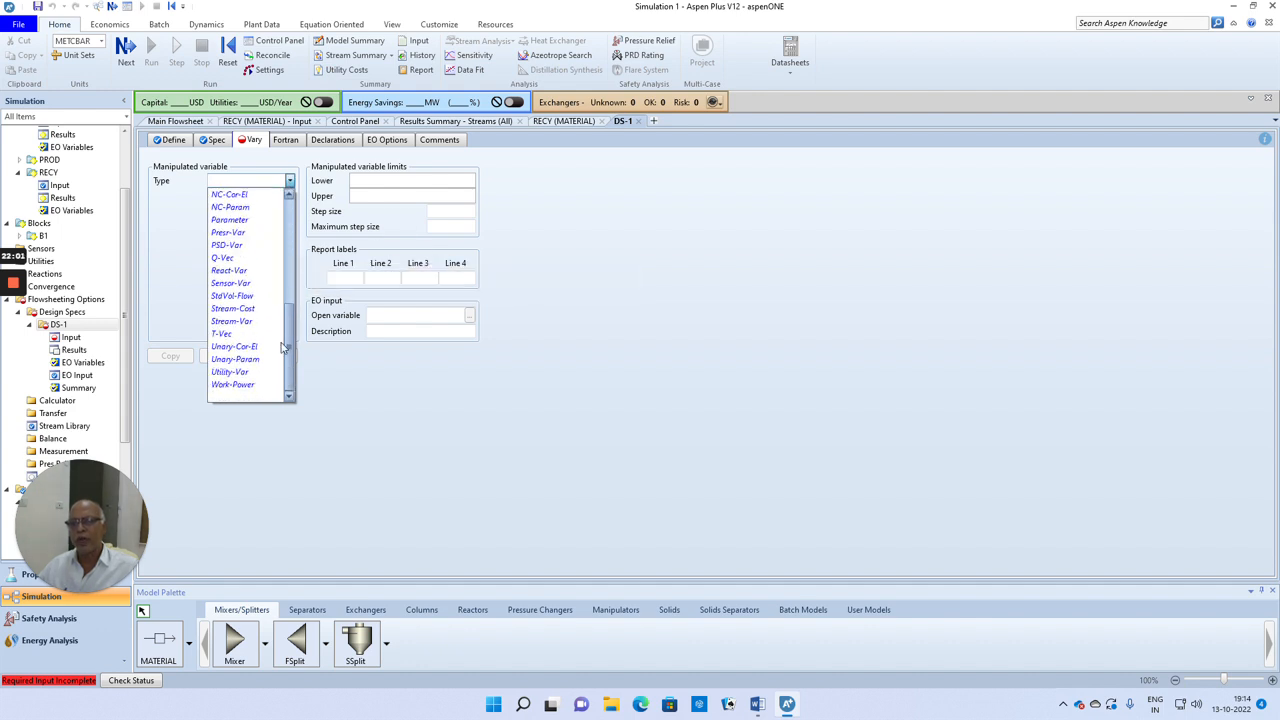
click(242, 321)
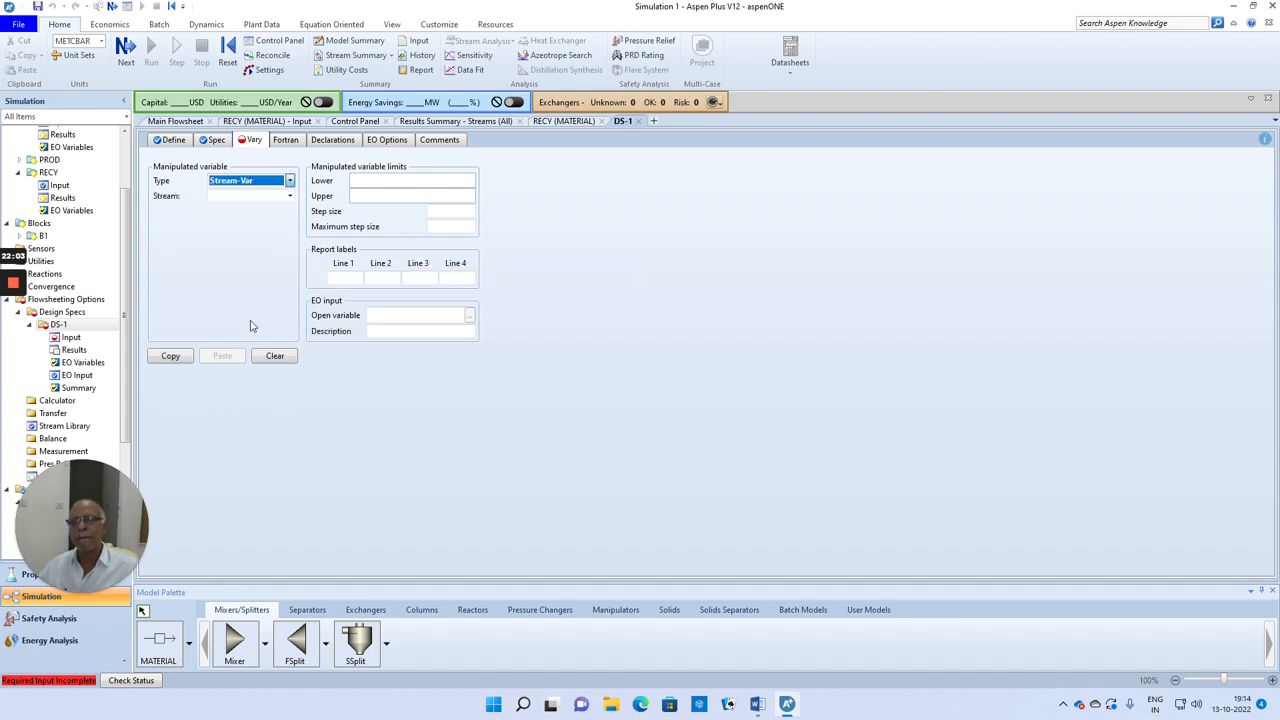
click(290, 197)
click(291, 200)
click(240, 237)
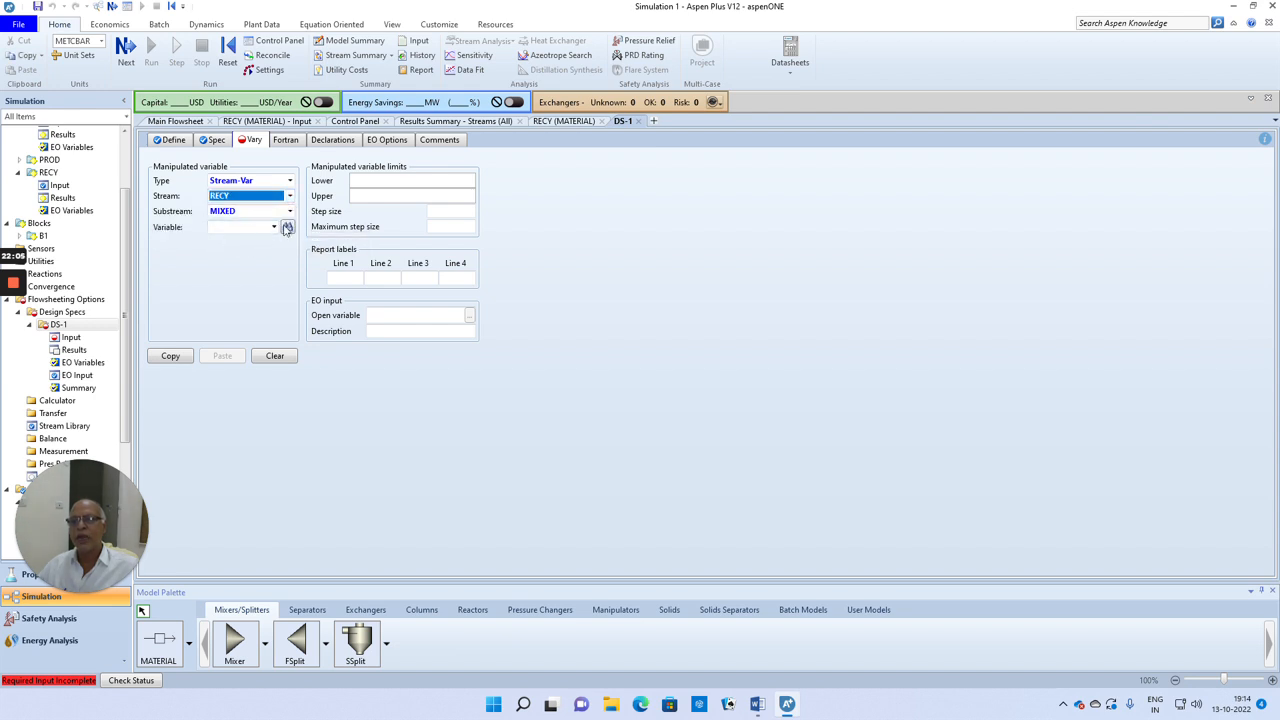
click(274, 228)
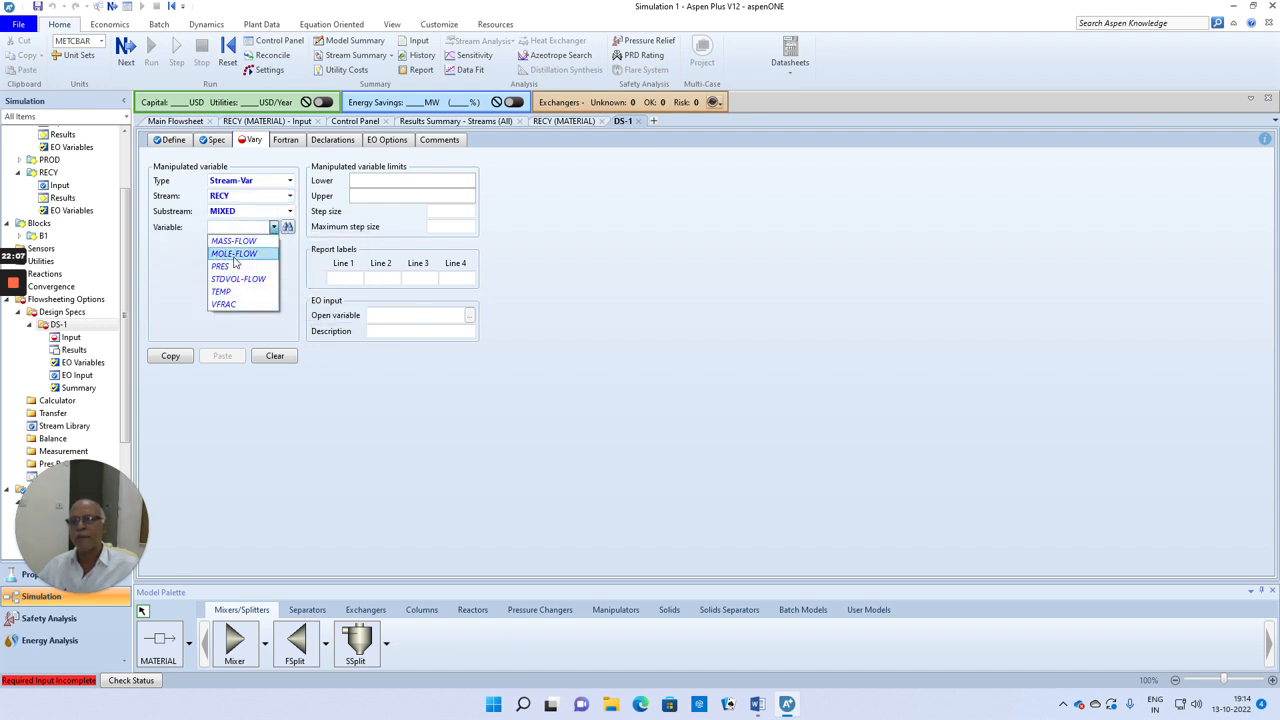
click(236, 256)
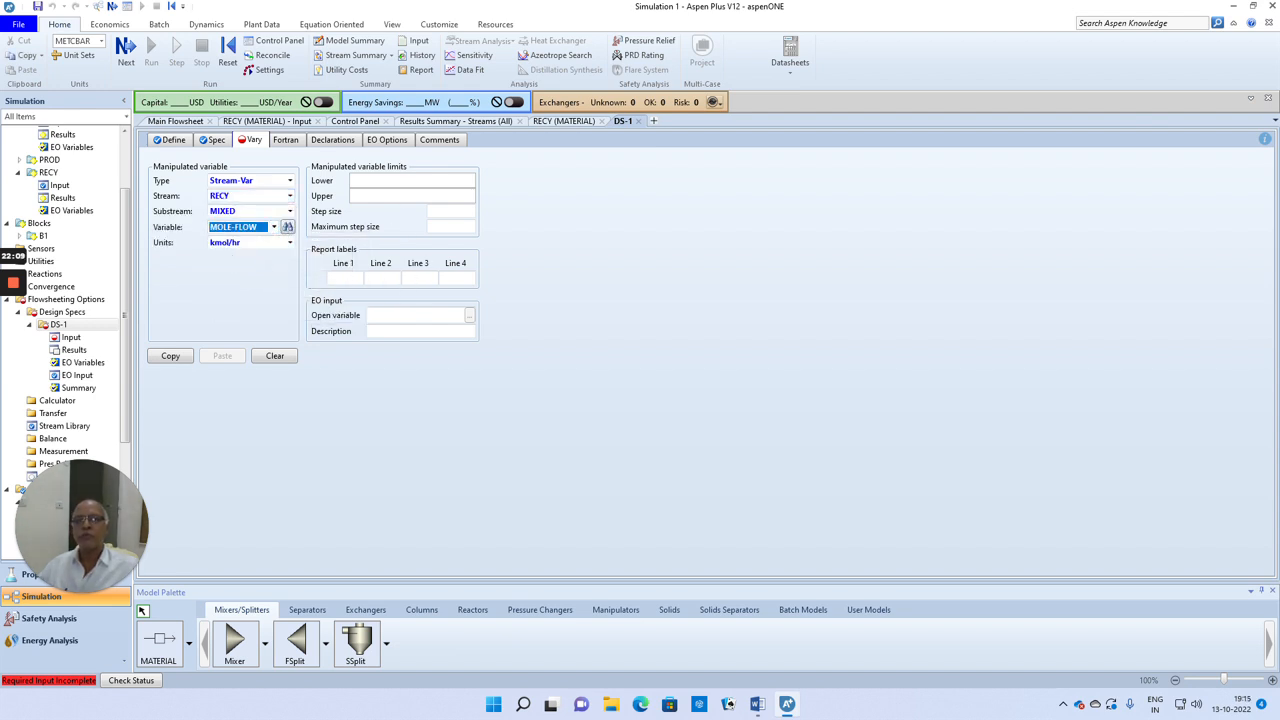
Step: Limit the manipulated RECY mole flow to a lower bound of 1 and an upper bound of 10000 kmol/hr
click(412, 181)
text(1)
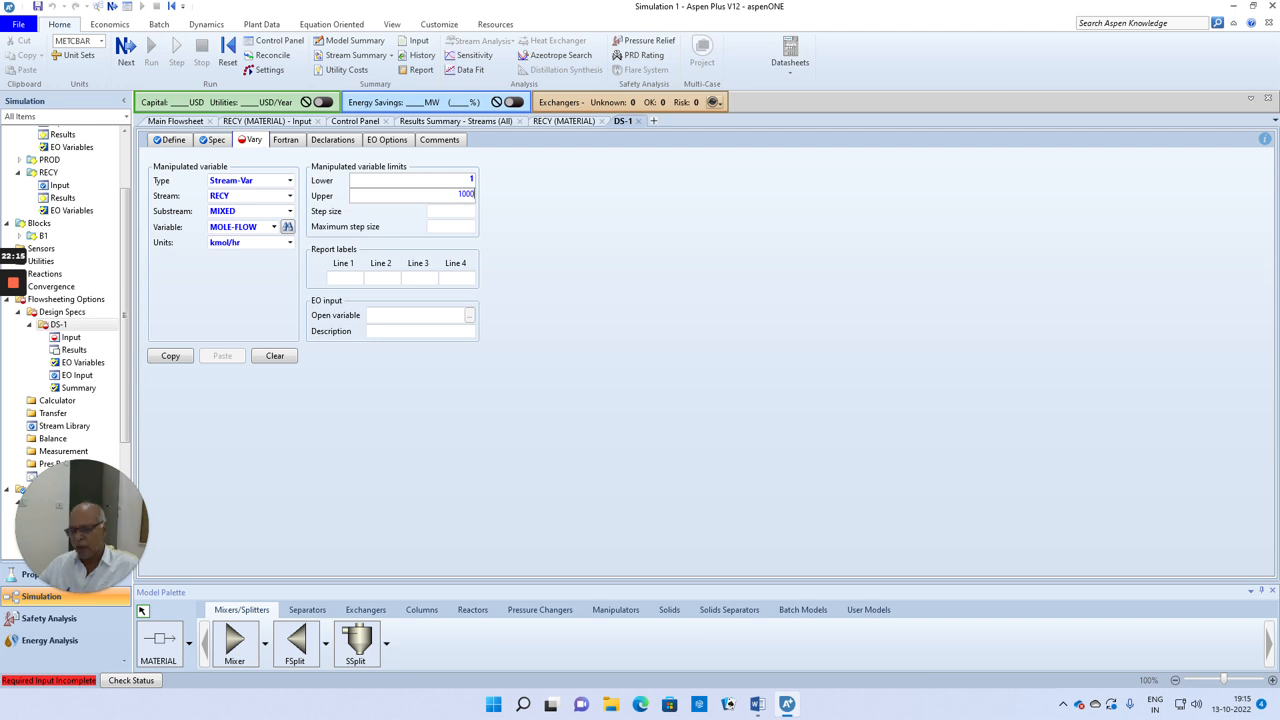
click(593, 238)
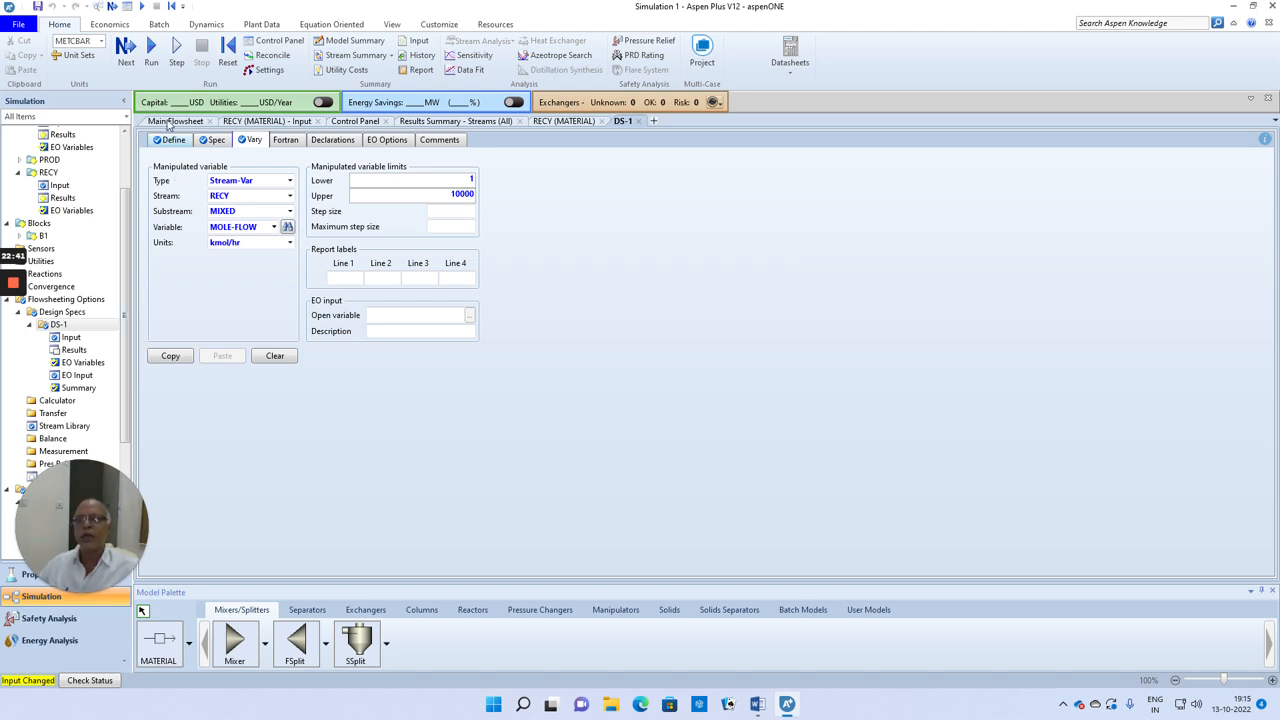
Step: Run the simulation and examine the solver method, iterations and convergence messages for DS-1
click(126, 50)
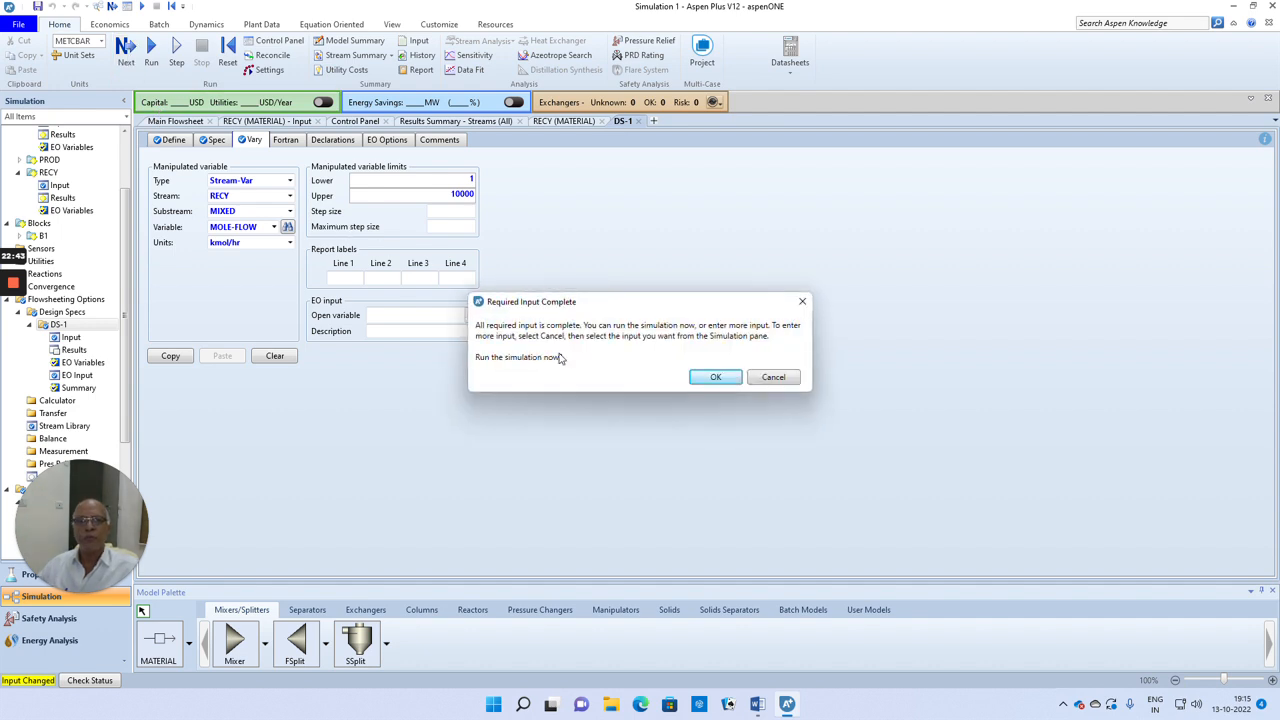
click(716, 377)
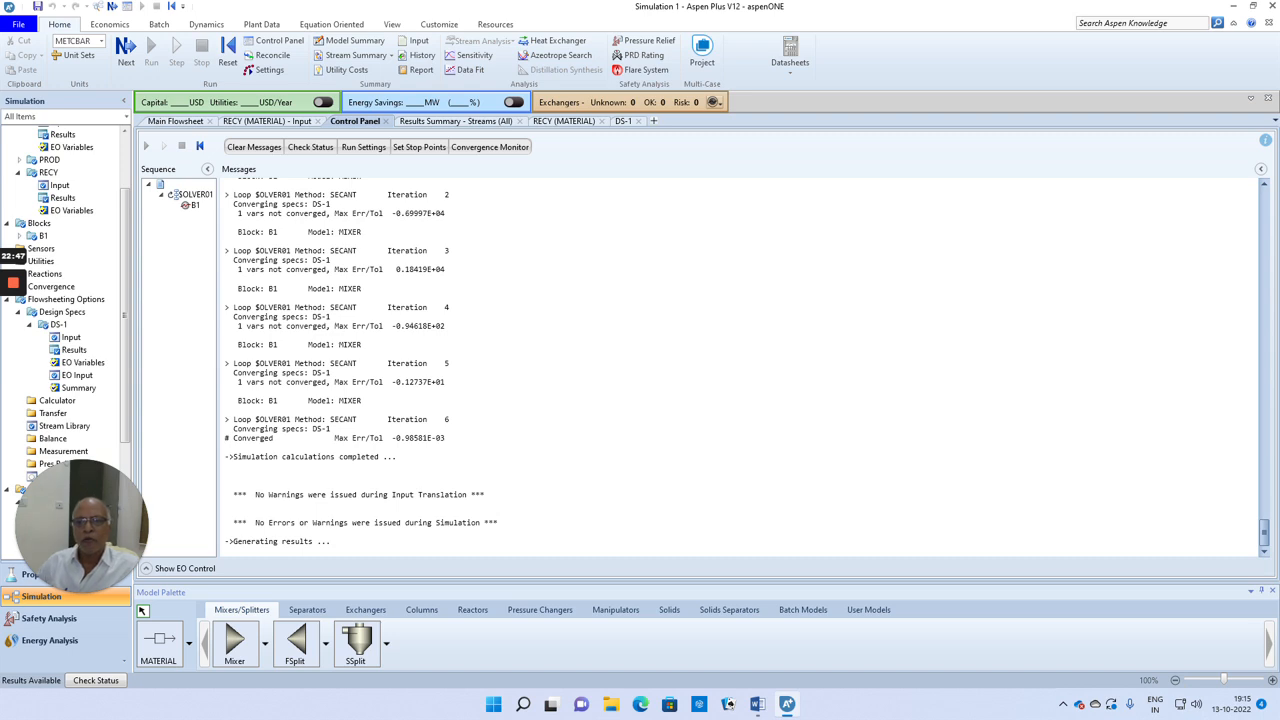
drag(388, 420, 449, 420)
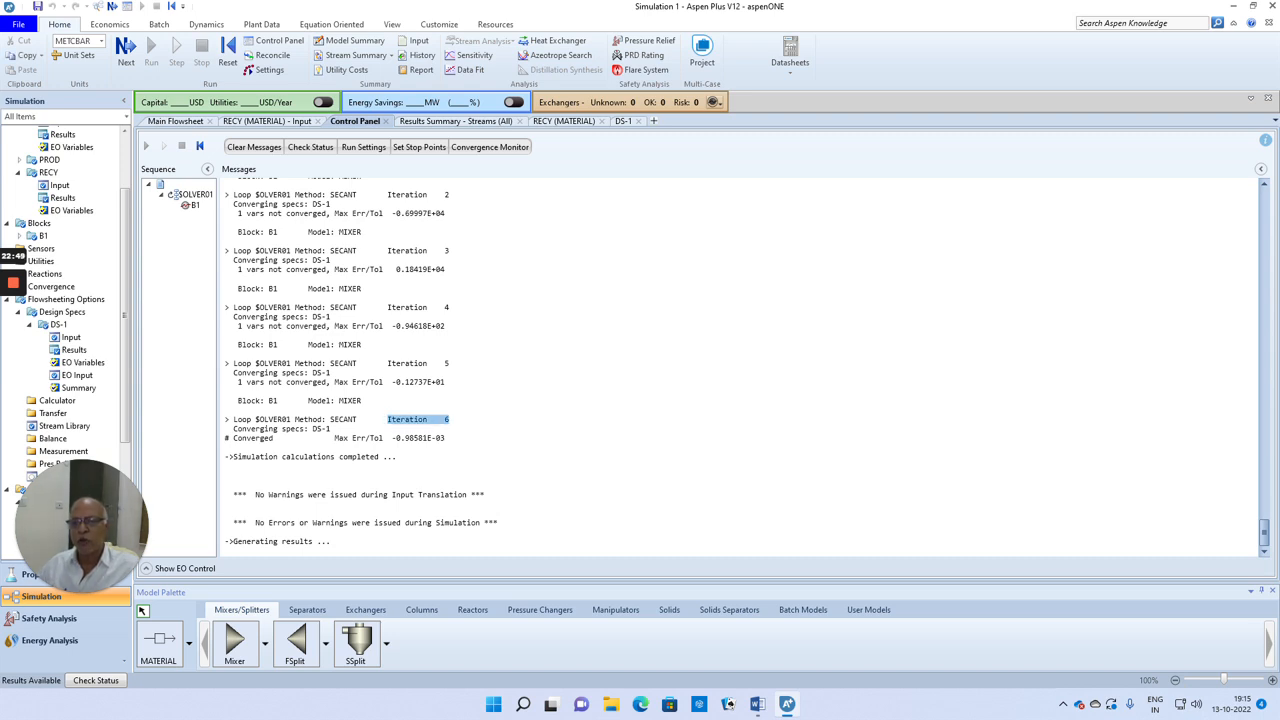
drag(331, 429, 234, 429)
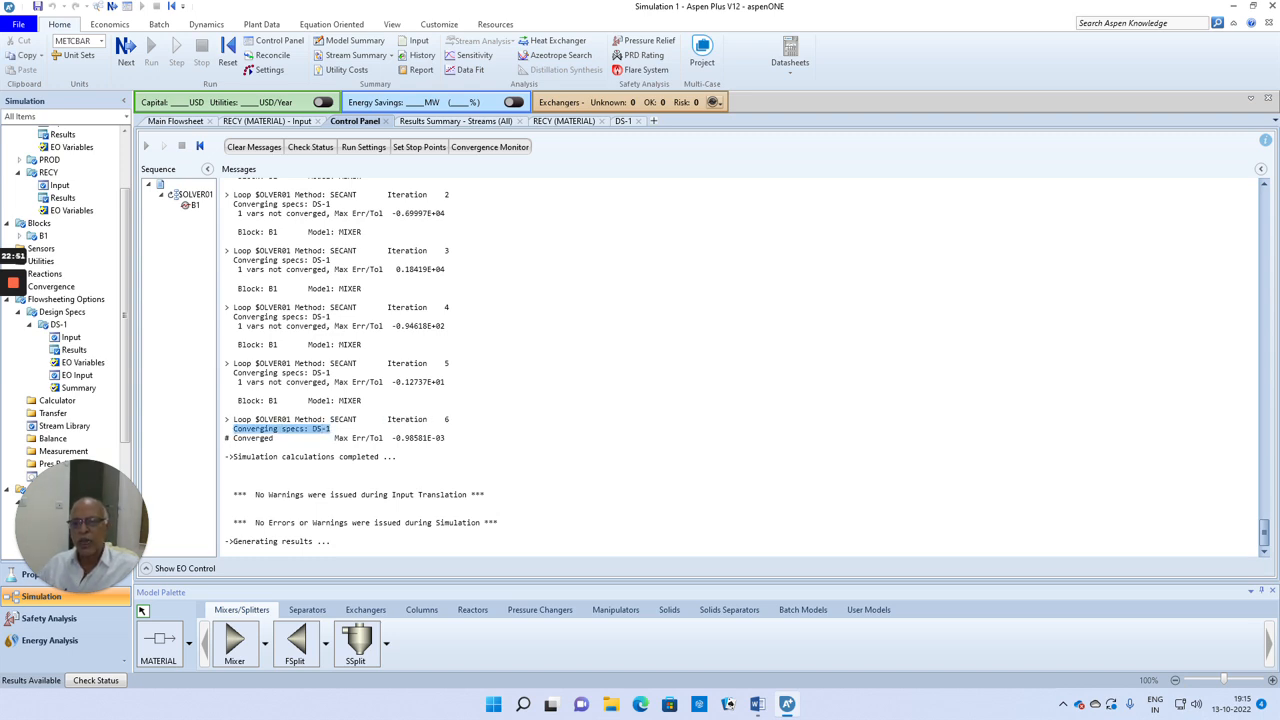
drag(357, 419, 330, 419)
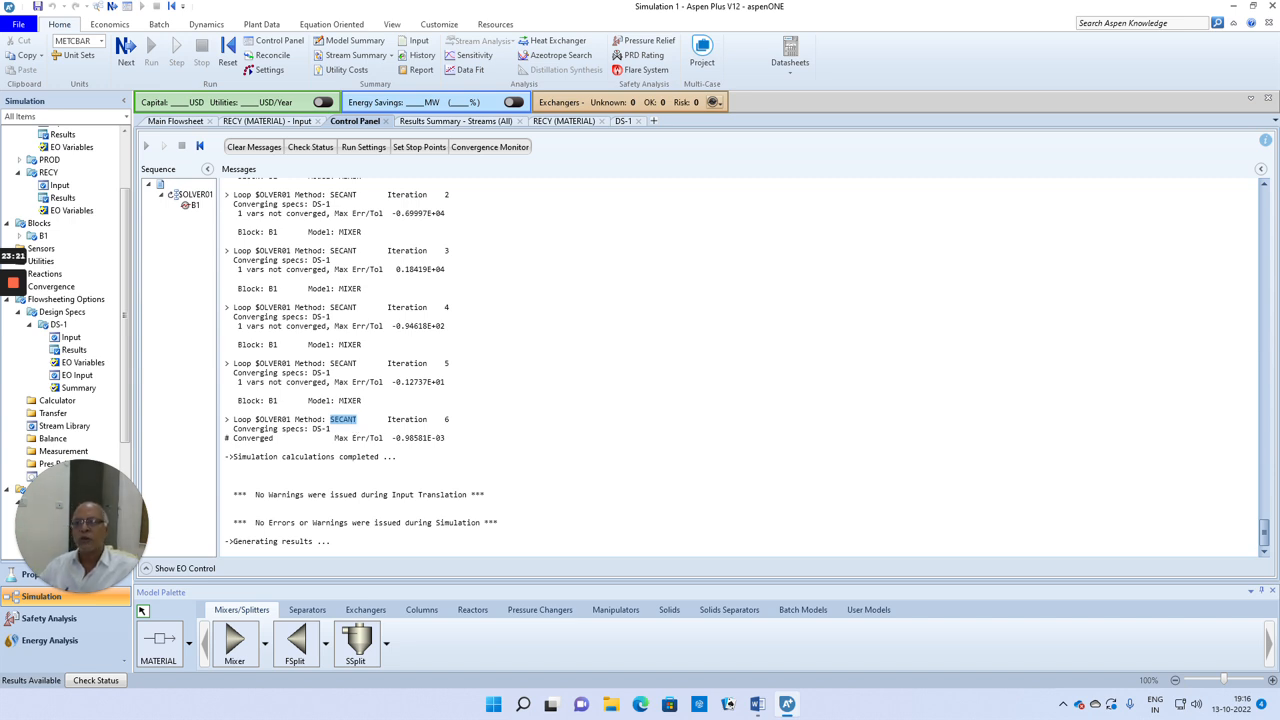
Step: Review the DS-1 results and the mole fractions of FEED, PROD and RECY in the stream summary
click(75, 351)
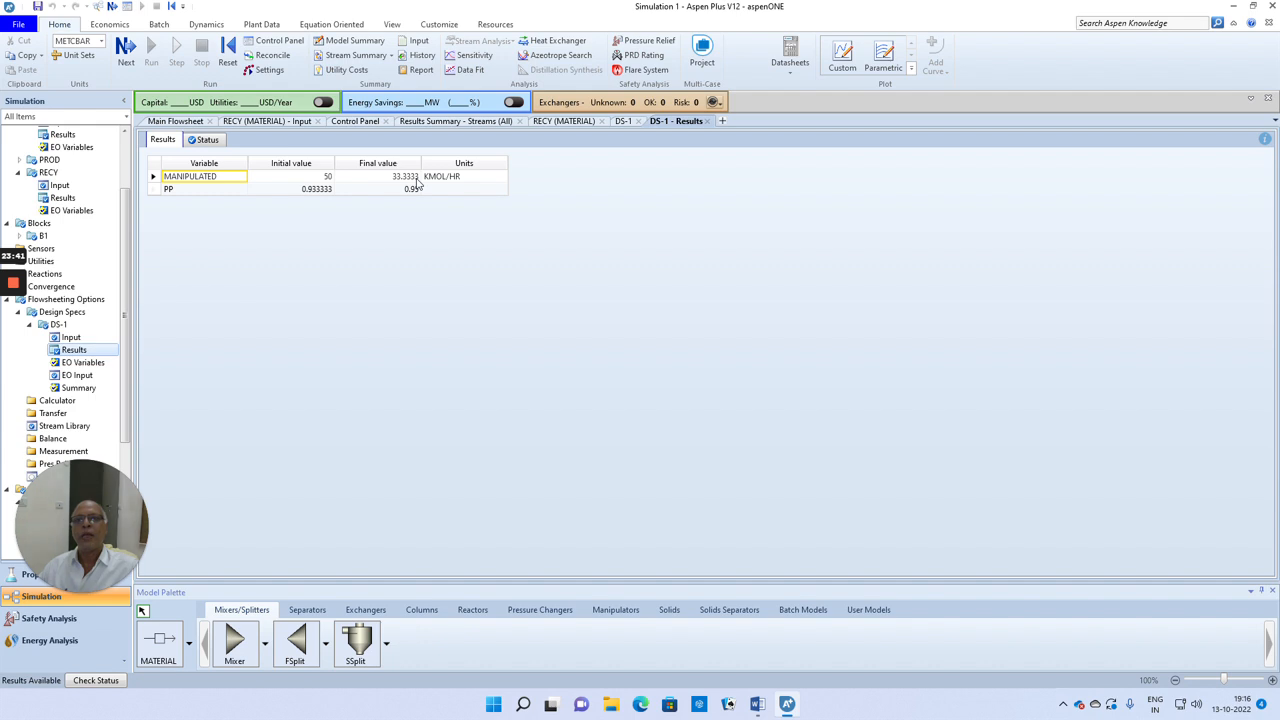
click(360, 56)
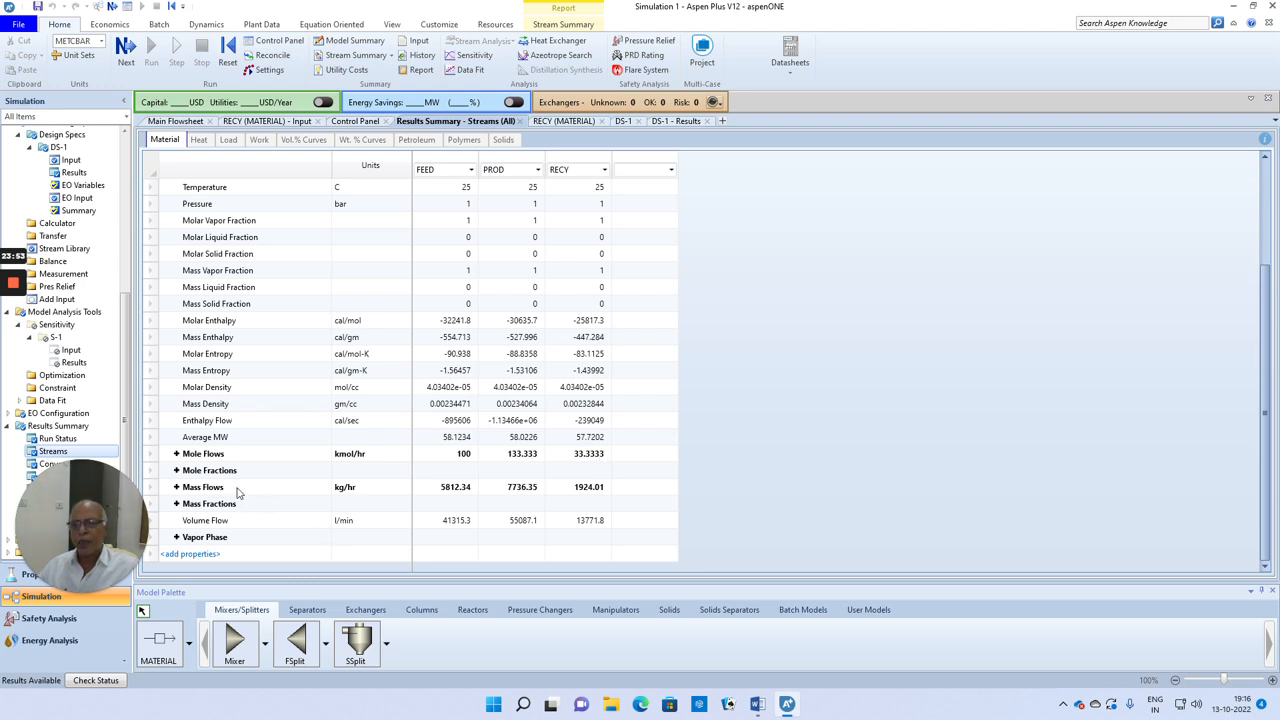
click(176, 470)
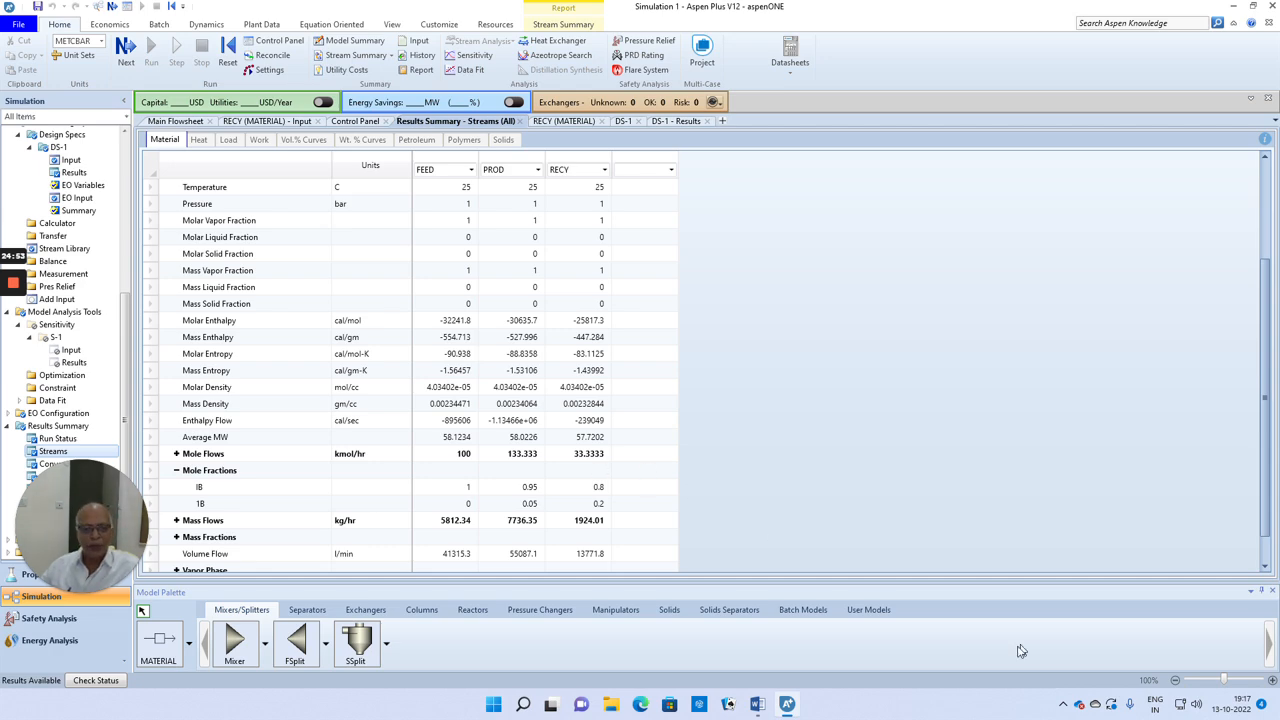
Step: Switch to the Word document containing the mixer problem statement and hand balance
click(757, 704)
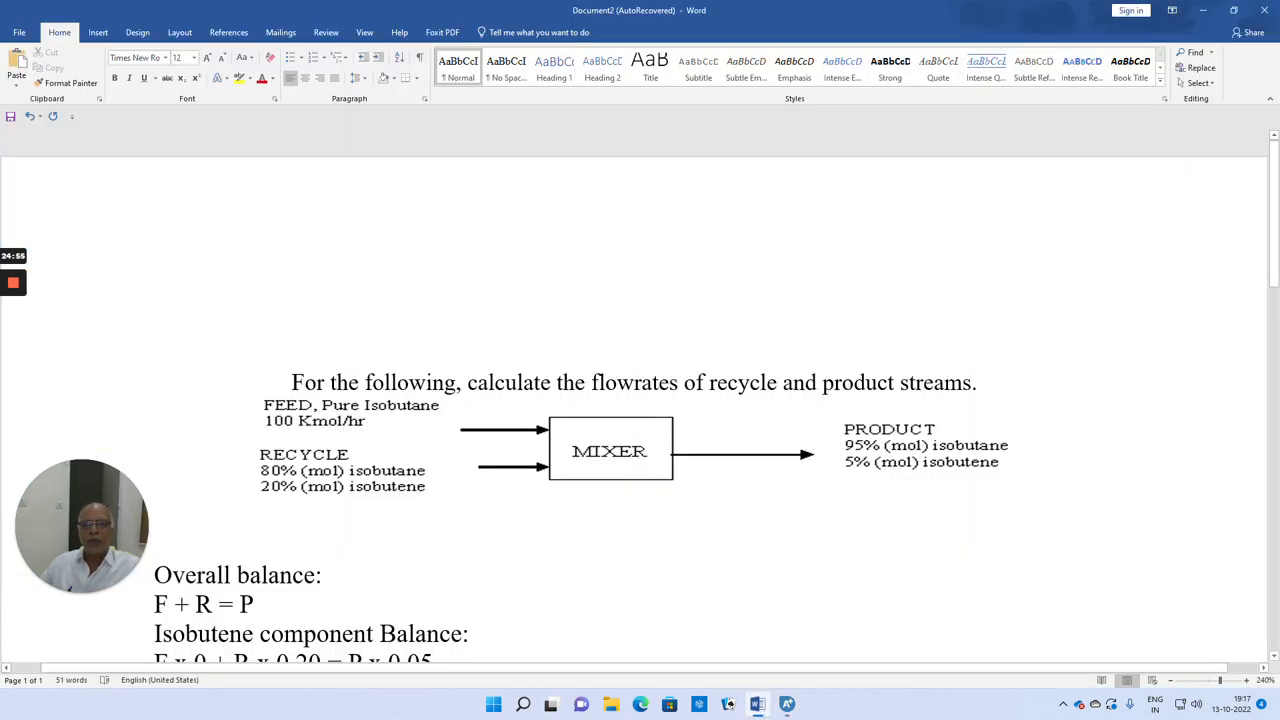